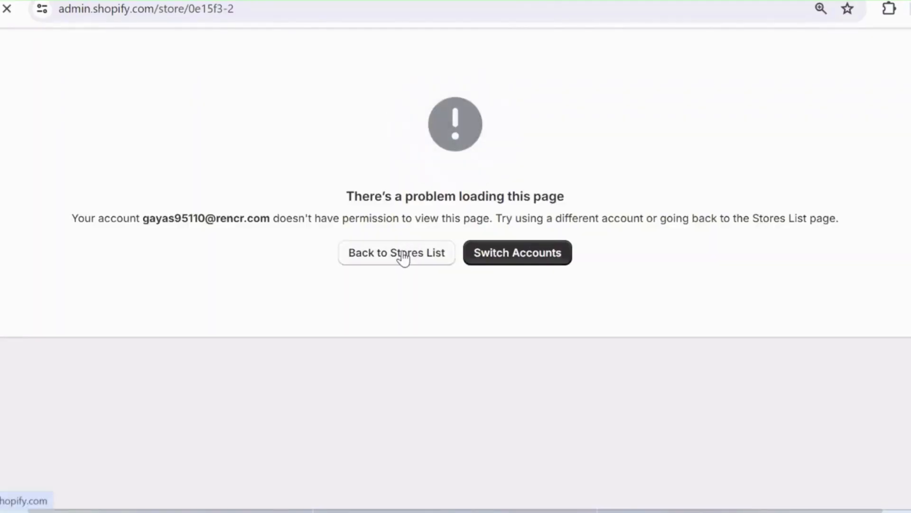
# - Go back to the accessible store's admin and open the Online Store themes page
pyautogui.click(403, 253)
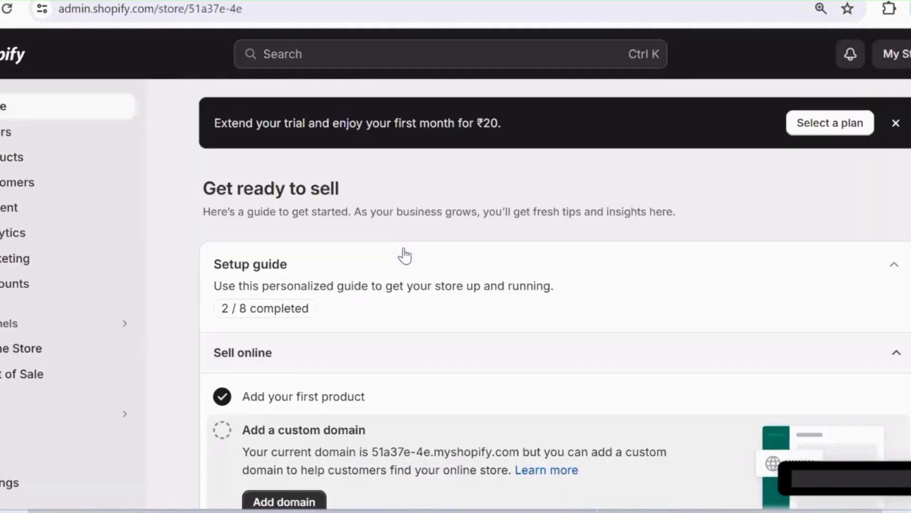
pyautogui.click(41, 348)
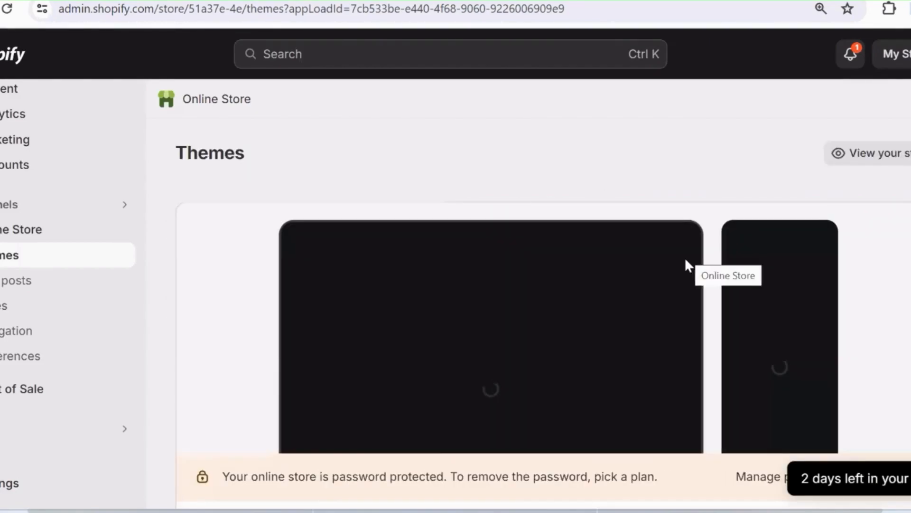
# - Add the free Craft theme by Shopify to the store's theme library
pyautogui.scroll(-6, 685, 260)
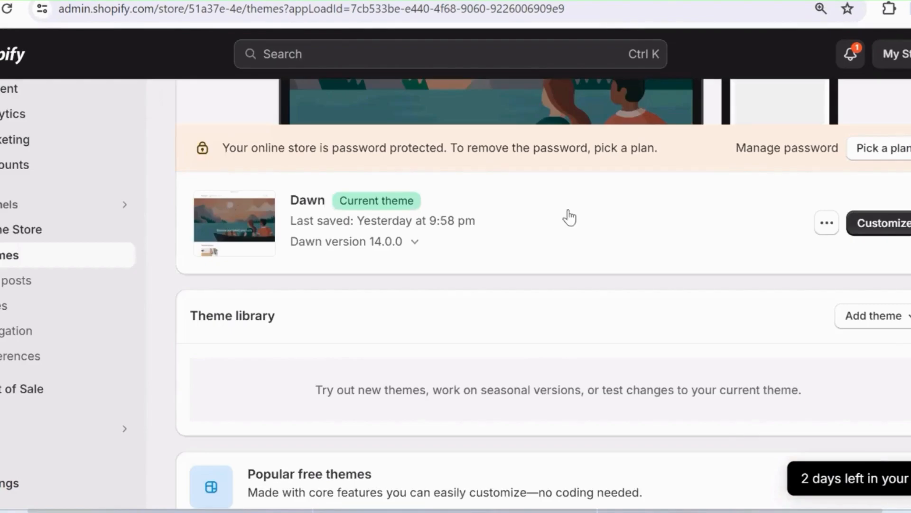
pyautogui.scroll(-12, 756, 209)
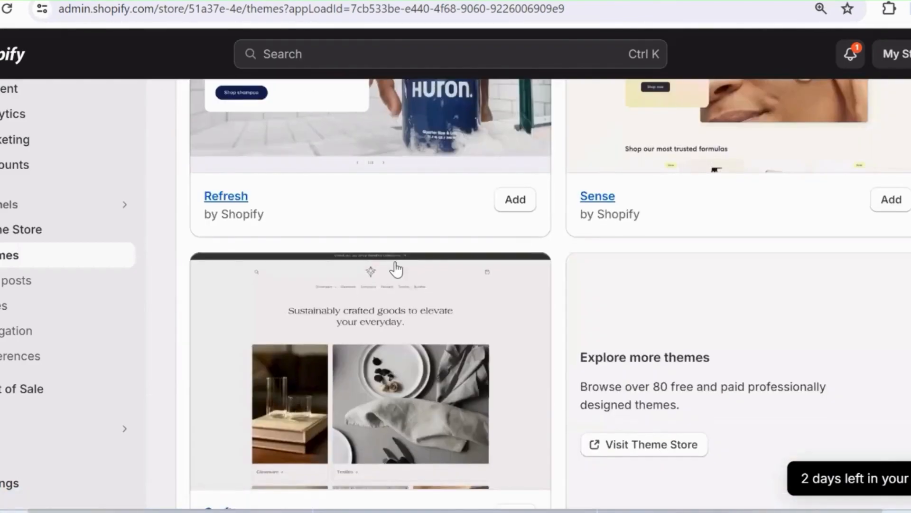
pyautogui.scroll(-3, 396, 270)
pyautogui.scroll(5, 549, 424)
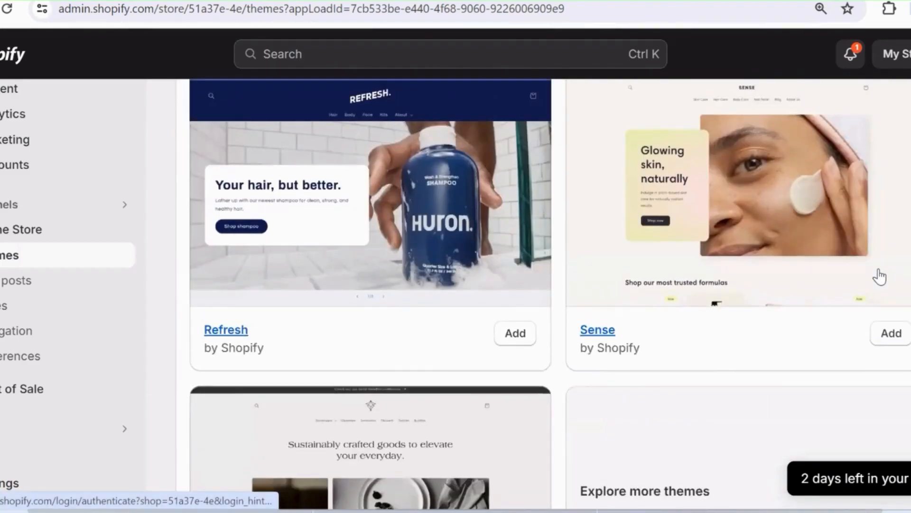
pyautogui.scroll(-5, 879, 276)
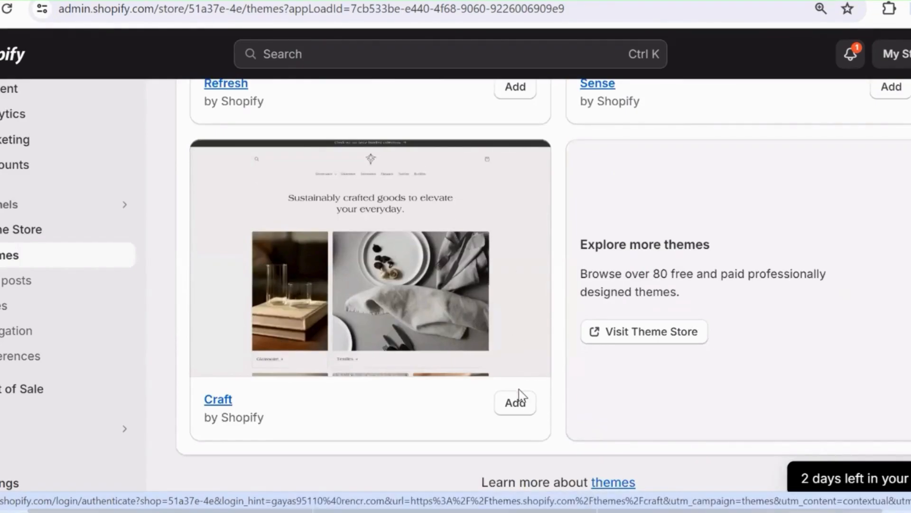
pyautogui.scroll(3, 521, 400)
pyautogui.scroll(-3, 520, 400)
pyautogui.click(523, 402)
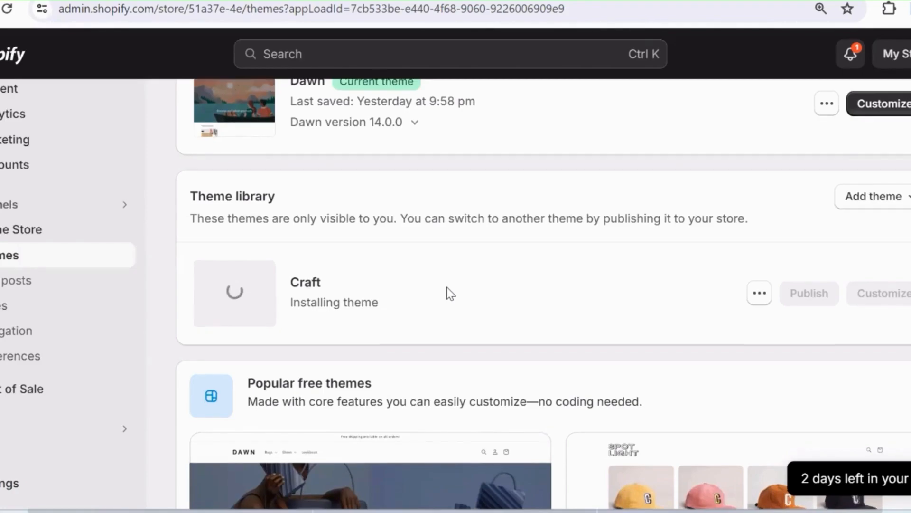
# - Publish the Craft theme from the theme library so it replaces the current Dawn theme
pyautogui.scroll(-5, 449, 290)
pyautogui.scroll(-8, 773, 292)
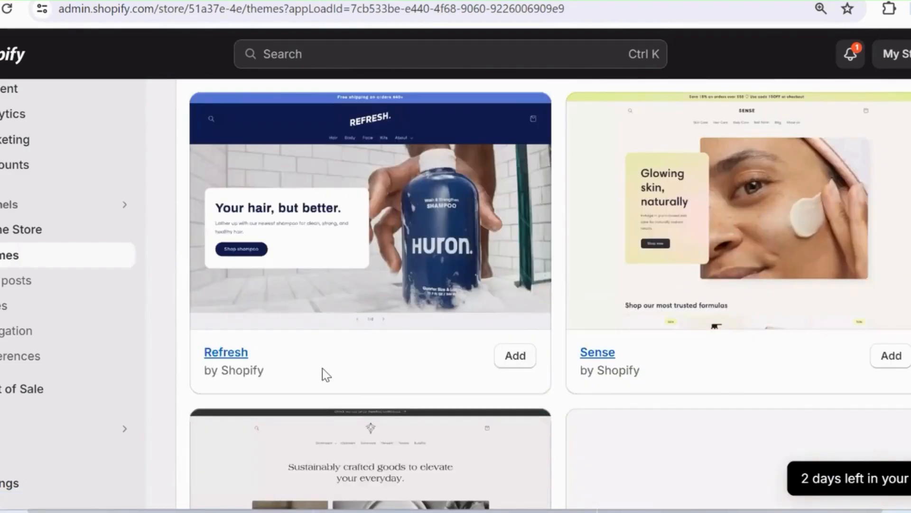
pyautogui.scroll(-3, 351, 370)
pyautogui.scroll(20, 349, 370)
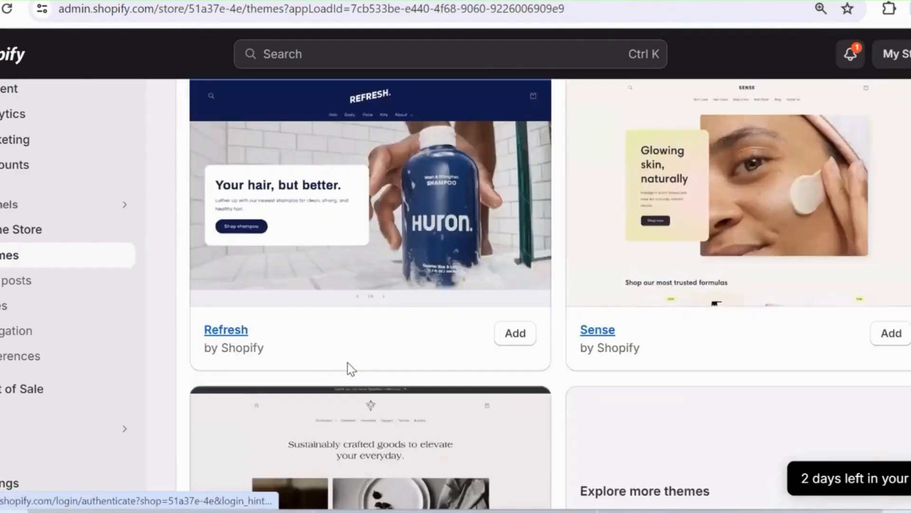
pyautogui.scroll(-5, 351, 368)
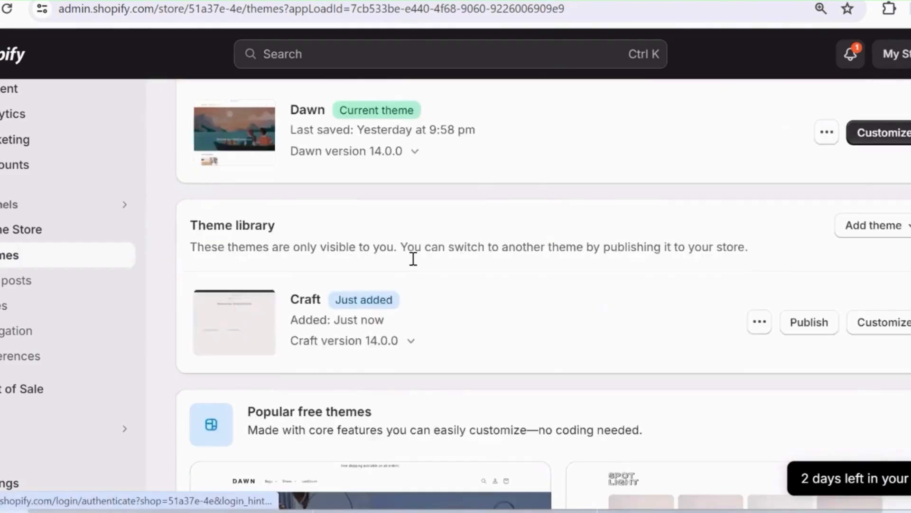
pyautogui.click(792, 274)
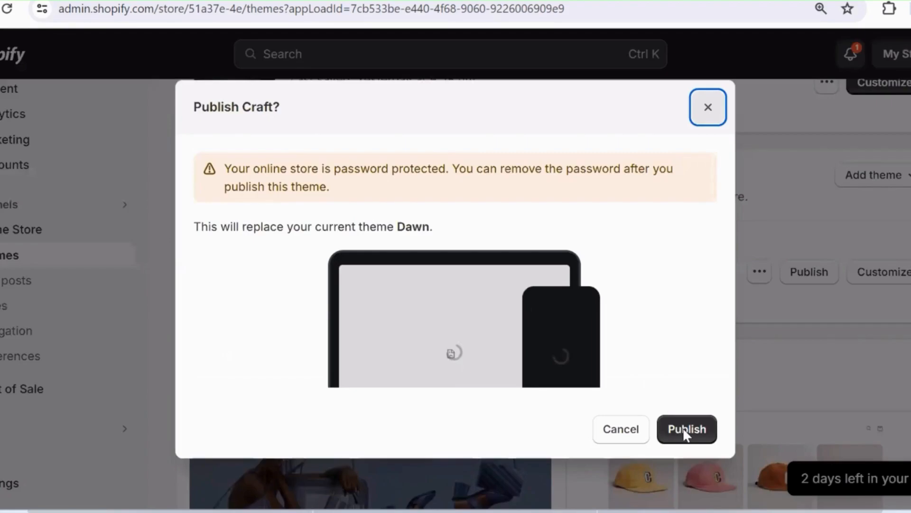
pyautogui.click(685, 430)
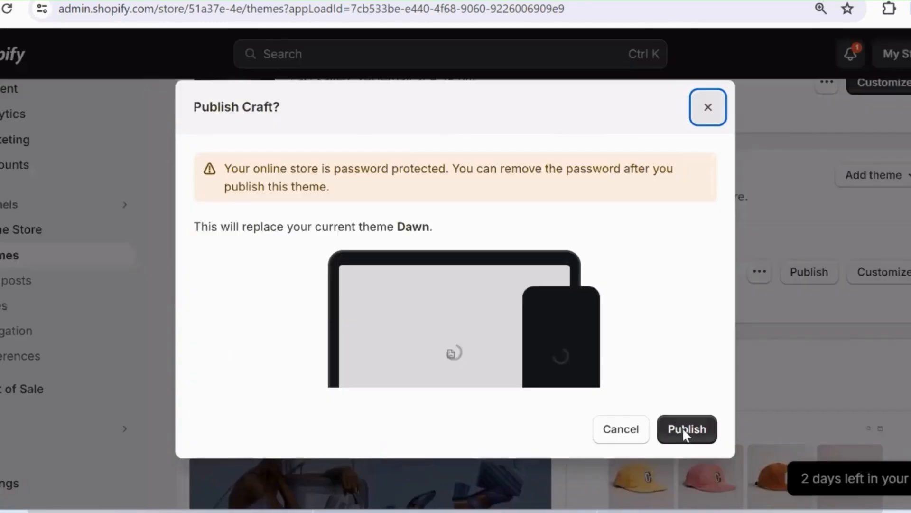
pyautogui.click(686, 430)
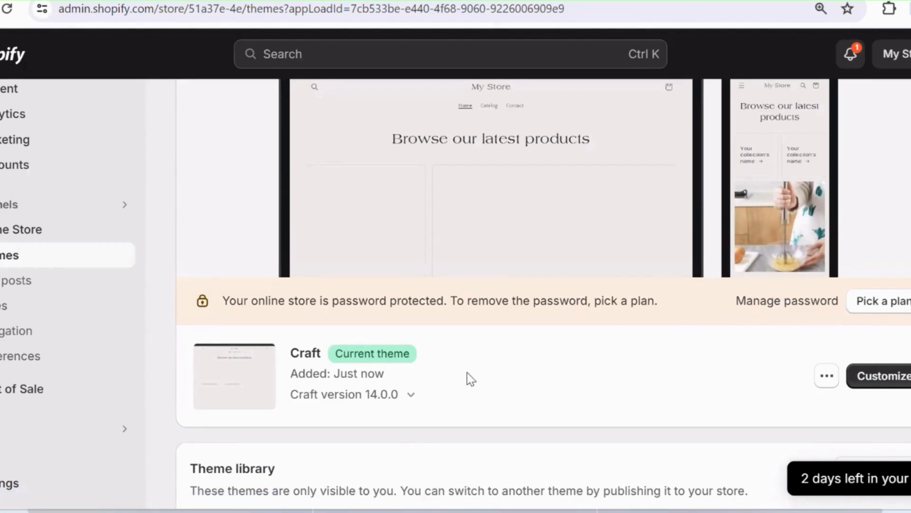
# - View the live storefront and examine its home page content and web address
pyautogui.scroll(3, 466, 383)
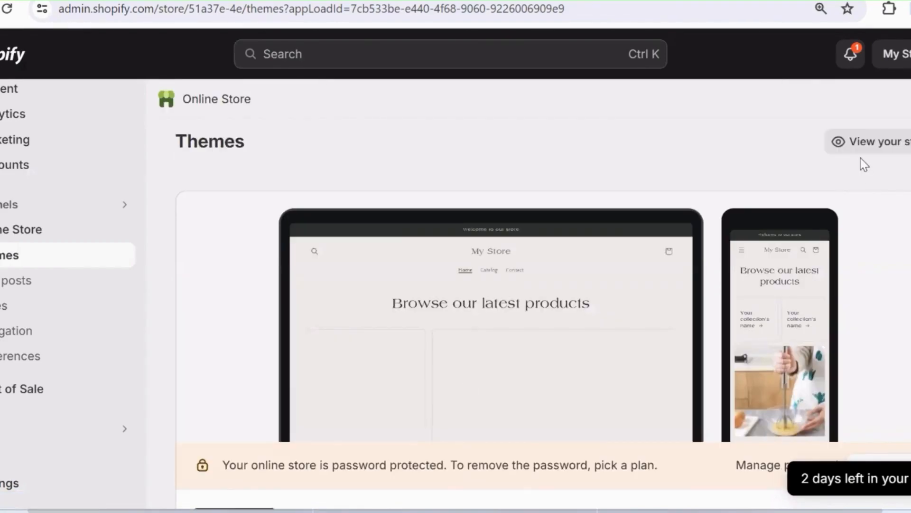
pyautogui.click(867, 144)
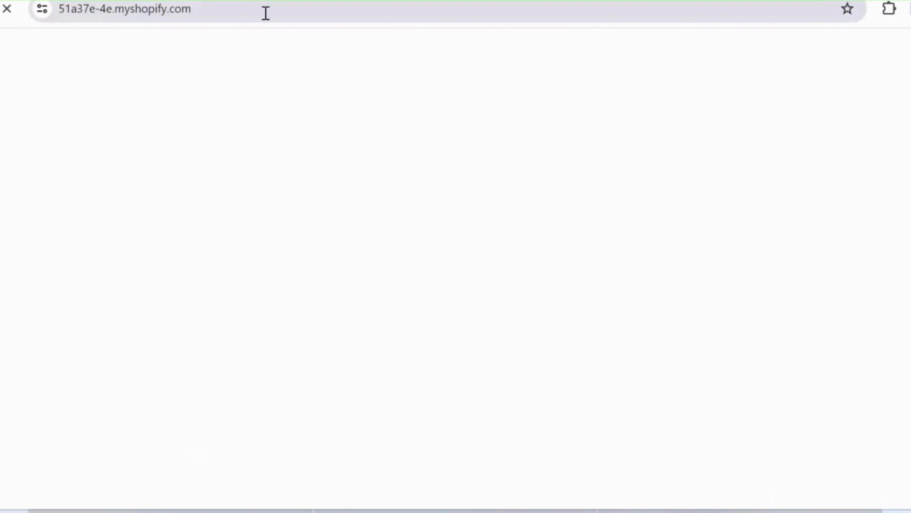
pyautogui.moveTo(194, 9); pyautogui.dragTo(41, 8)
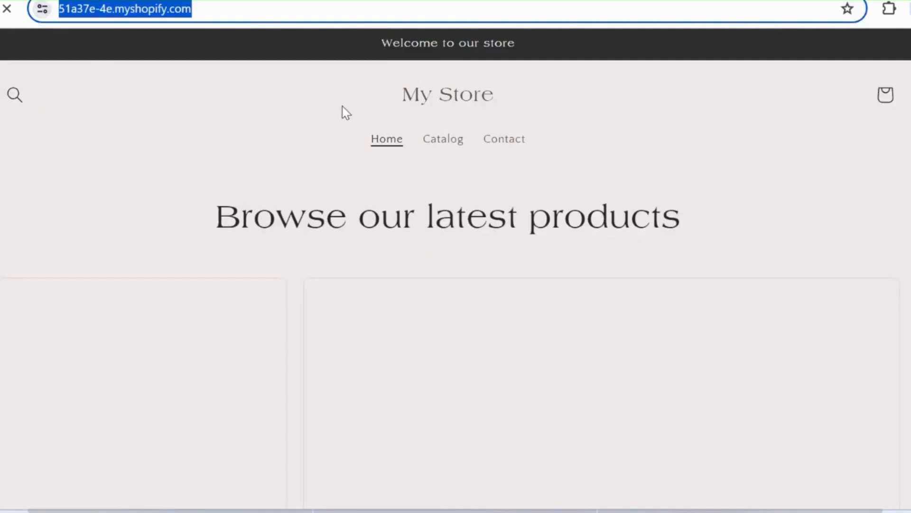
pyautogui.scroll(-15, 446, 124)
pyautogui.scroll(12, 447, 159)
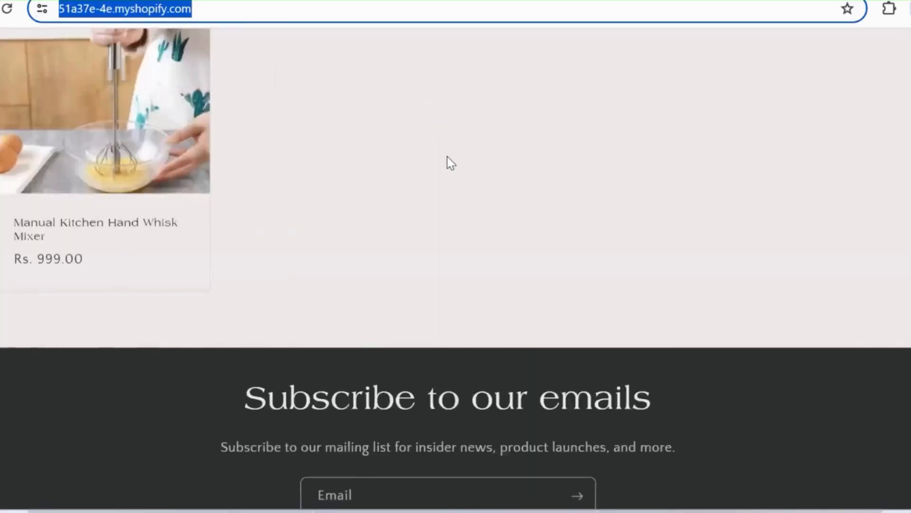
pyautogui.scroll(5, 448, 159)
pyautogui.click(250, 9)
pyautogui.moveTo(237, 8); pyautogui.dragTo(58, 8)
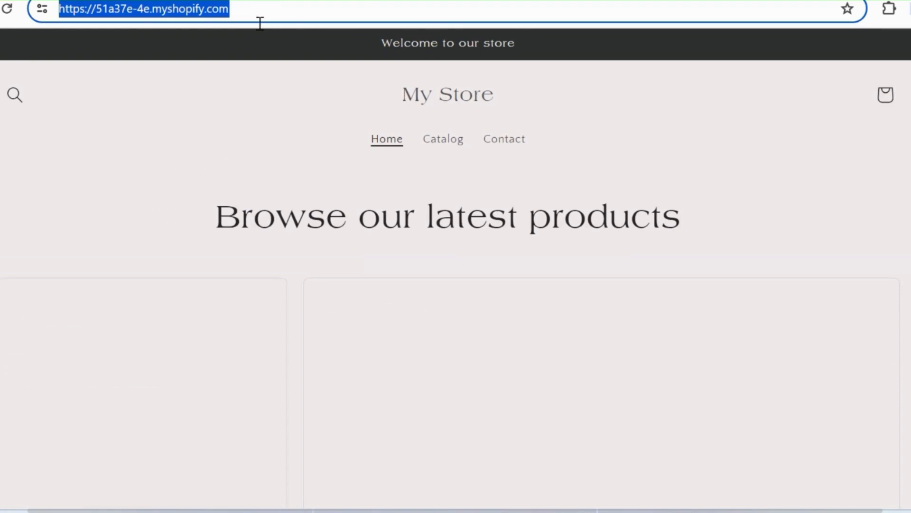
pyautogui.press('Right')
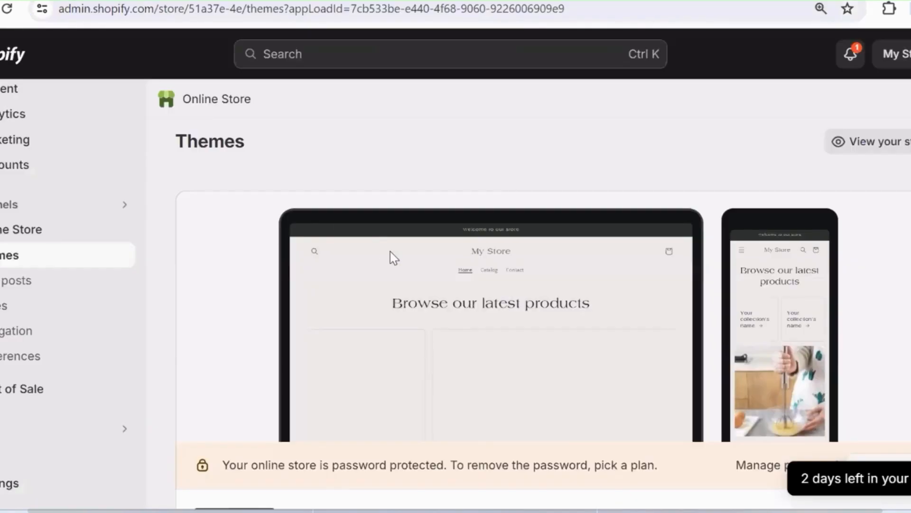
# - Open the Craft theme for customization and switch the home page preview to mobile view
pyautogui.scroll(-2, 390, 257)
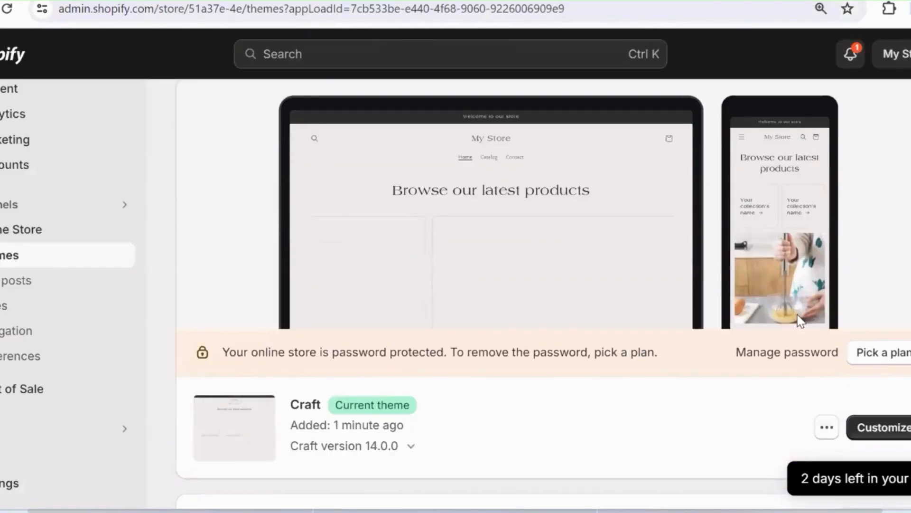
pyautogui.click(861, 427)
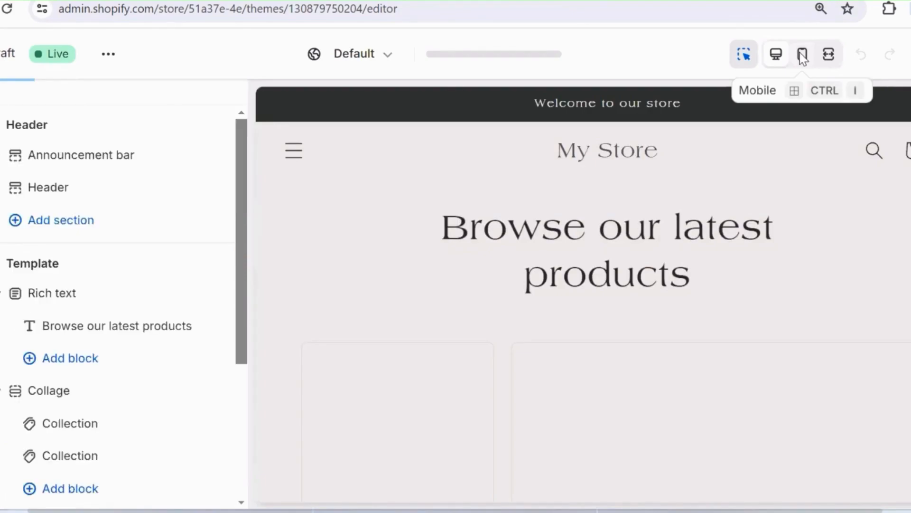
pyautogui.click(802, 55)
pyautogui.scroll(-3, 612, 213)
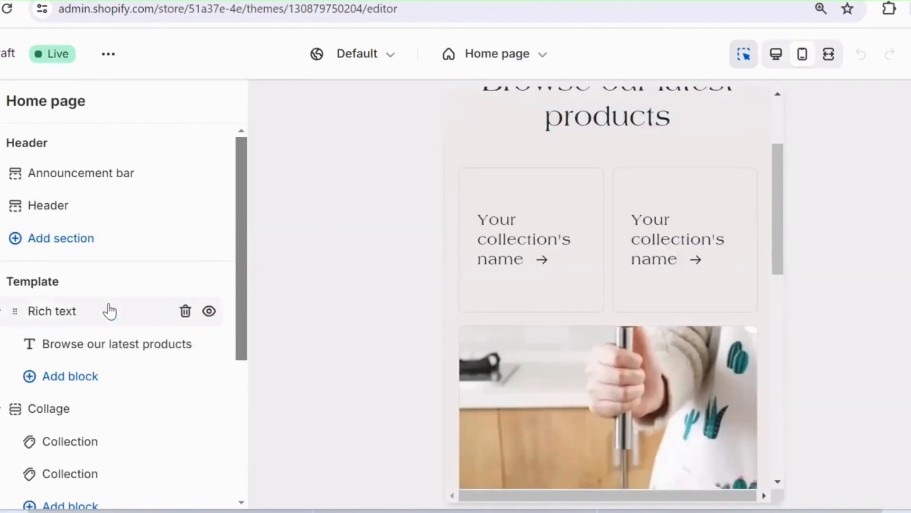
# - Add a Featured collection section to the home page template below the existing Featured collection
pyautogui.scroll(-5, 108, 309)
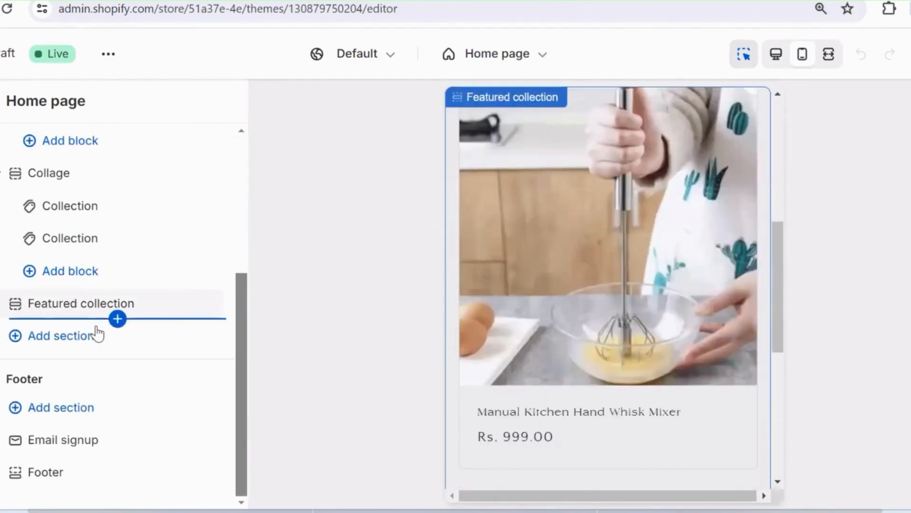
pyautogui.click(96, 326)
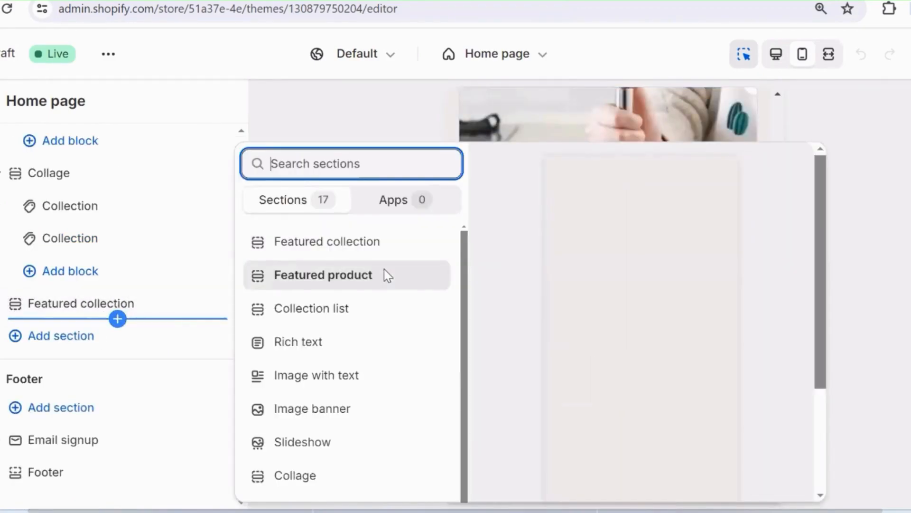
pyautogui.click(357, 241)
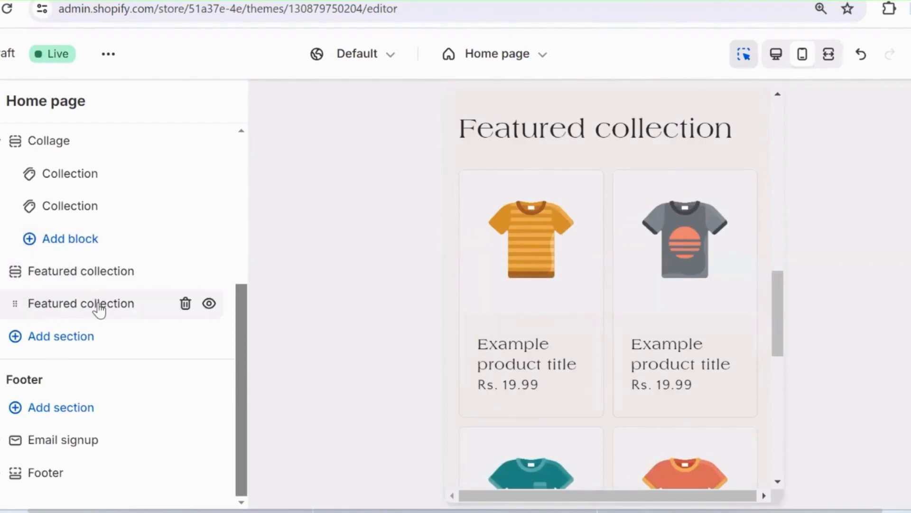
# - Assign the "men" collection to the newly added Featured collection section
pyautogui.click(98, 304)
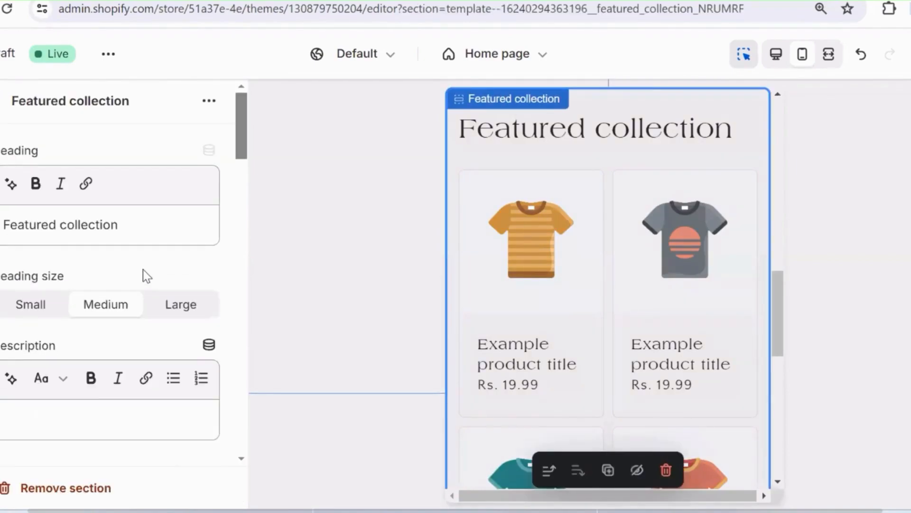
pyautogui.scroll(-3, 143, 271)
pyautogui.scroll(3, 147, 193)
pyautogui.tripleClick(132, 225)
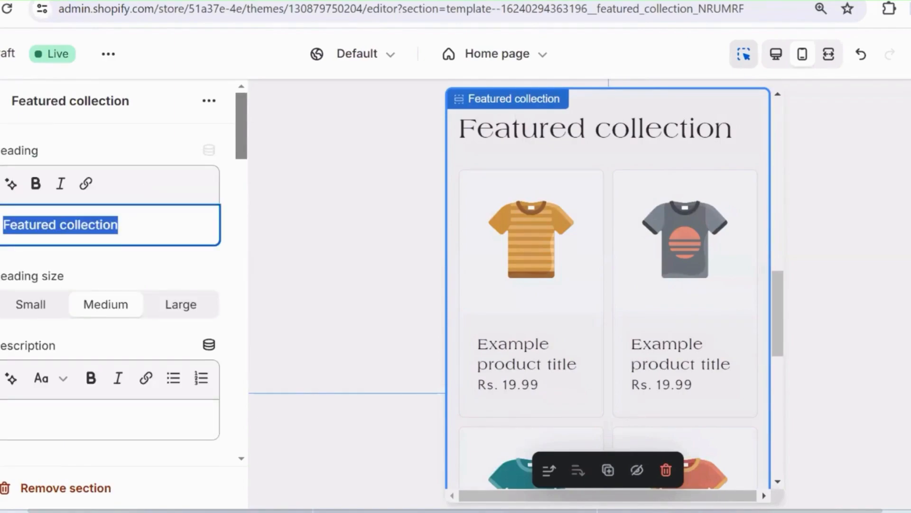
pyautogui.scroll(-5, 61, 313)
pyautogui.click(97, 309)
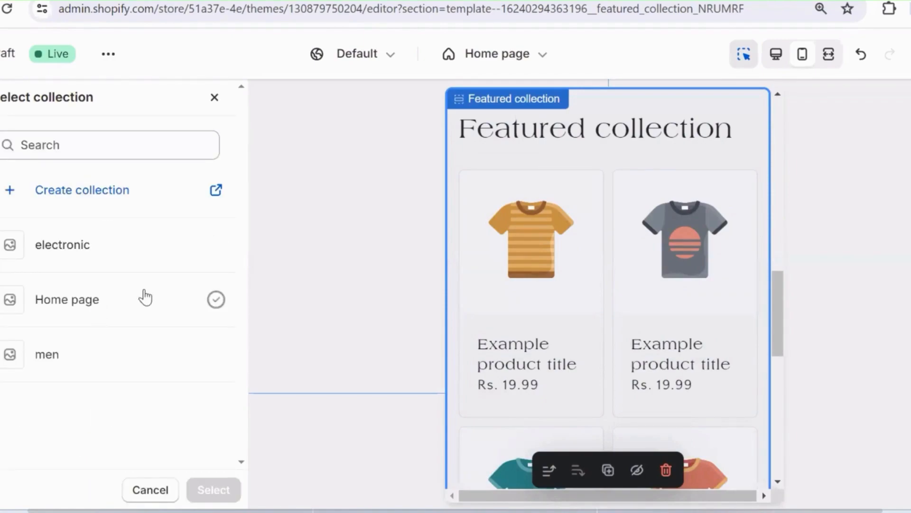
pyautogui.click(151, 356)
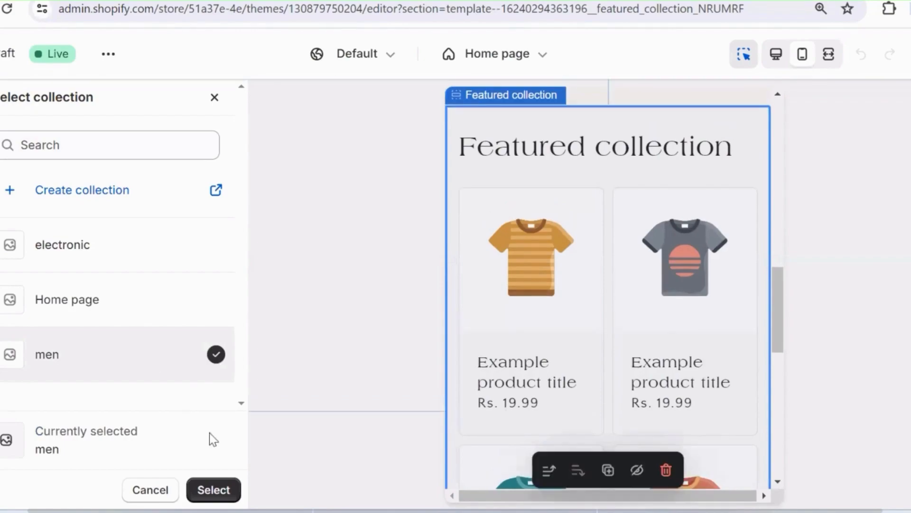
pyautogui.click(224, 496)
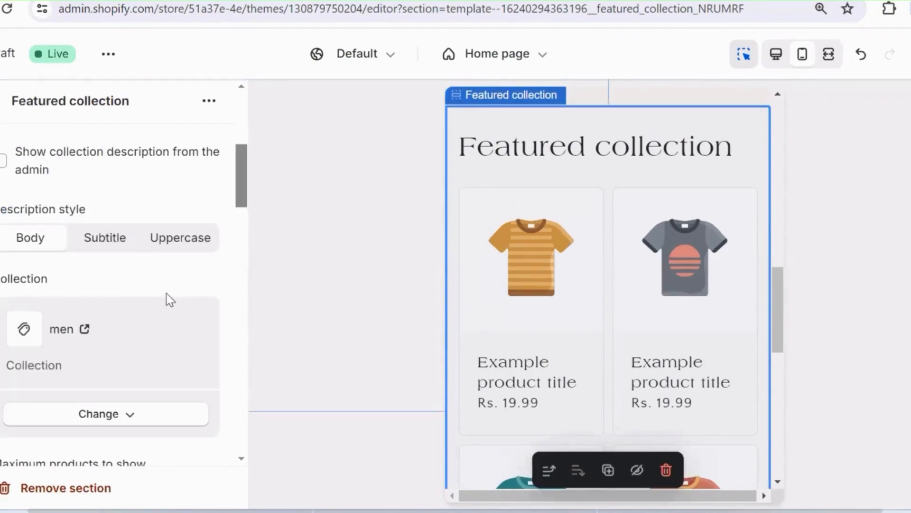
# - Change the new Featured collection section's heading to "men", save the theme, and return to the home page section list
pyautogui.scroll(5, 168, 294)
pyautogui.scroll(1, 166, 292)
pyautogui.moveTo(138, 173); pyautogui.dragTo(14, 175)
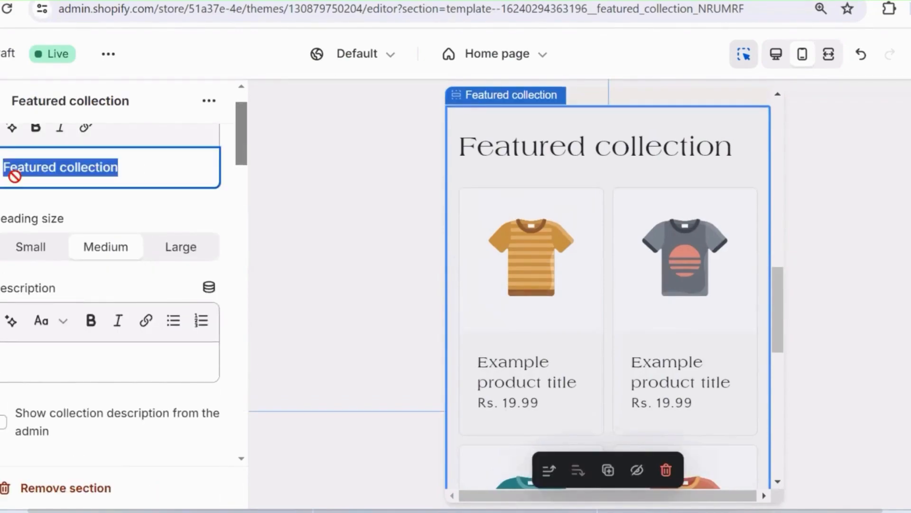
pyautogui.press('BackSpace')
pyautogui.write('men')
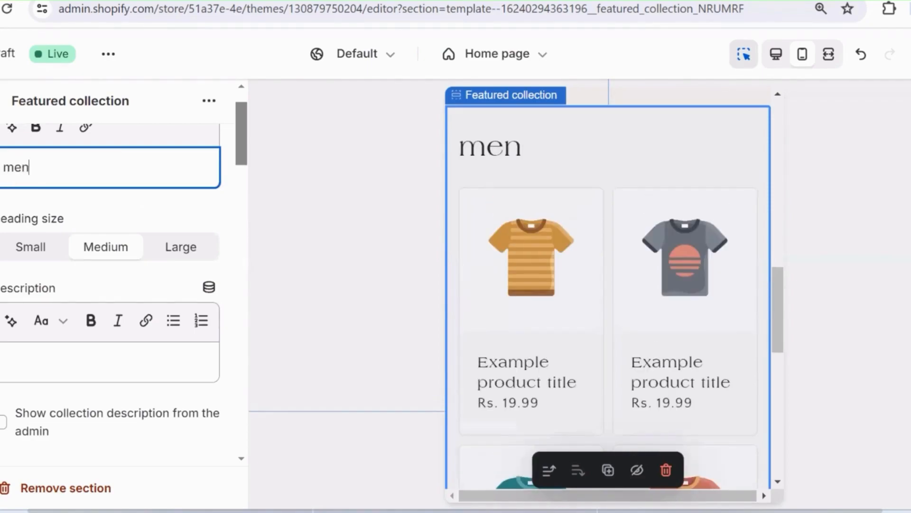
pyautogui.scroll(-2, 473, 225)
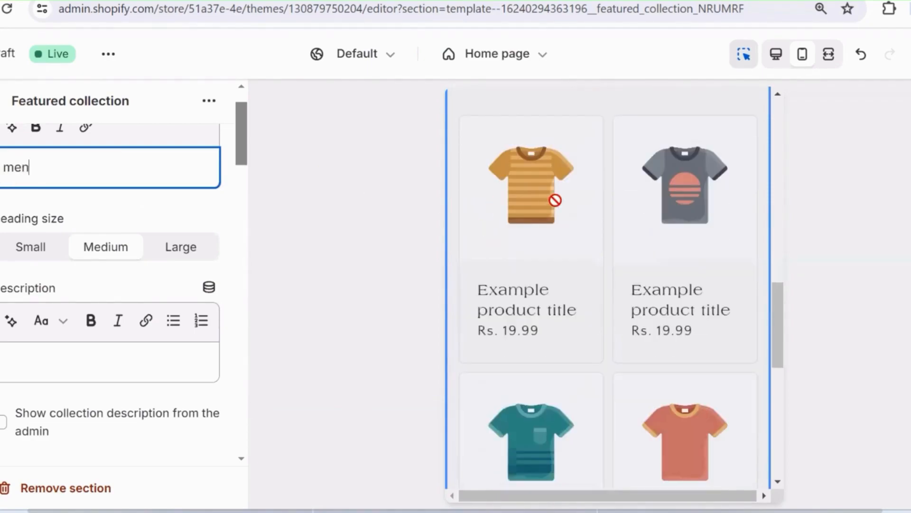
pyautogui.click(910, 54)
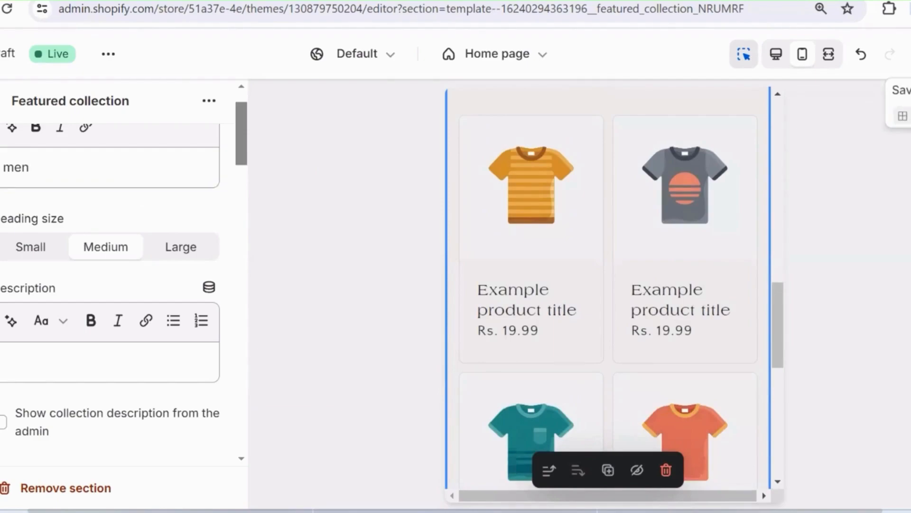
pyautogui.click(4, 108)
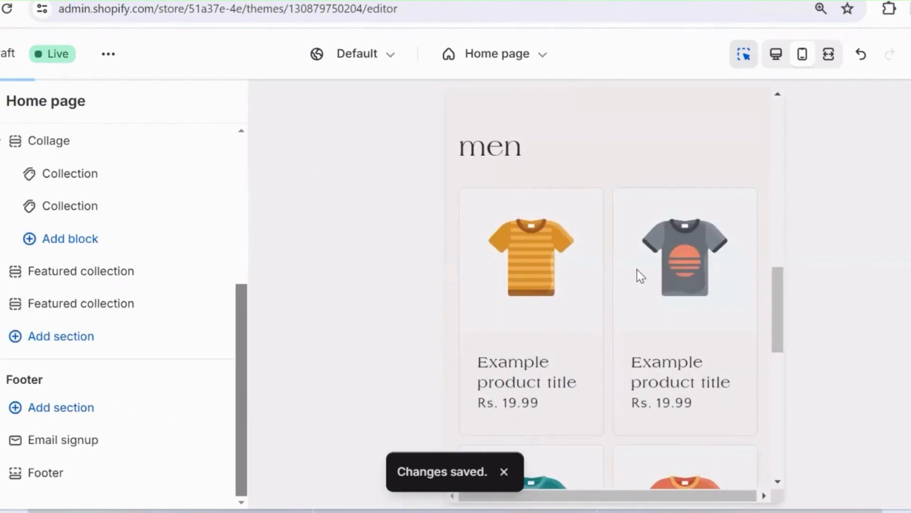
# - Add a Featured product section to the home page template below the two Featured collection sections
pyautogui.scroll(-6, 637, 270)
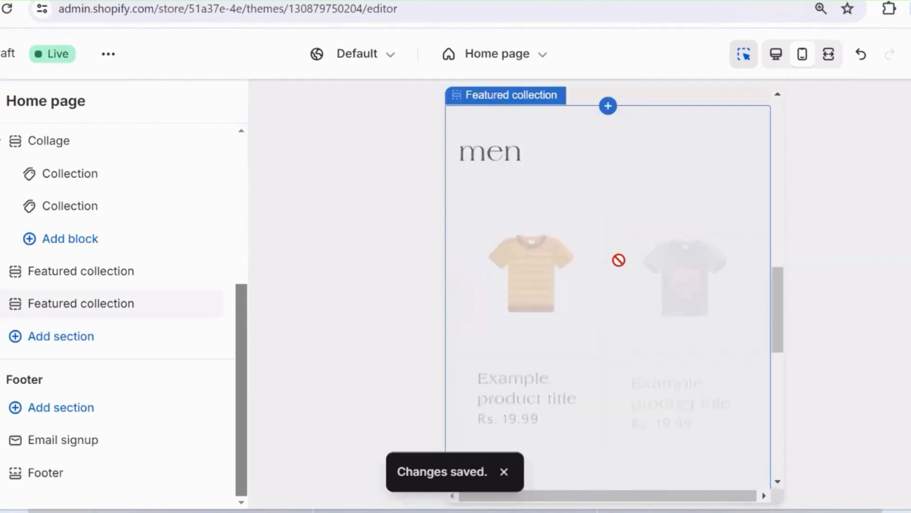
pyautogui.click(60, 337)
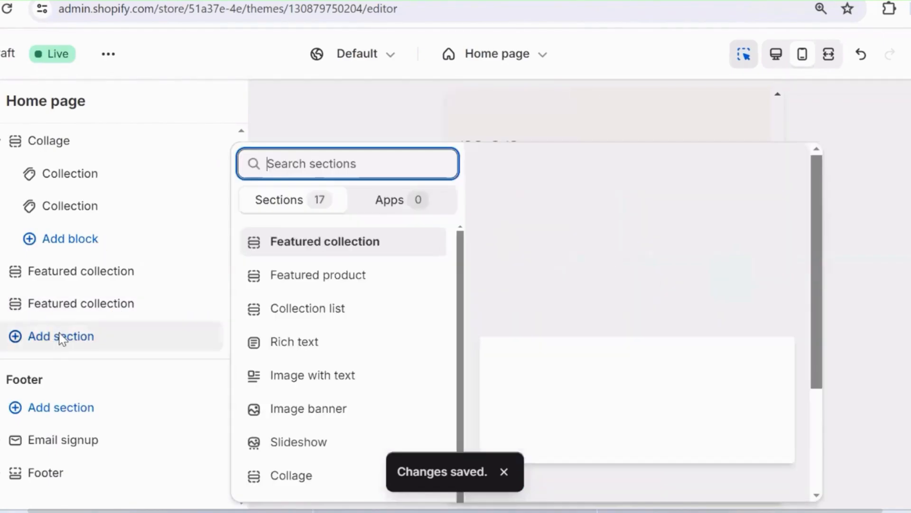
pyautogui.click(346, 278)
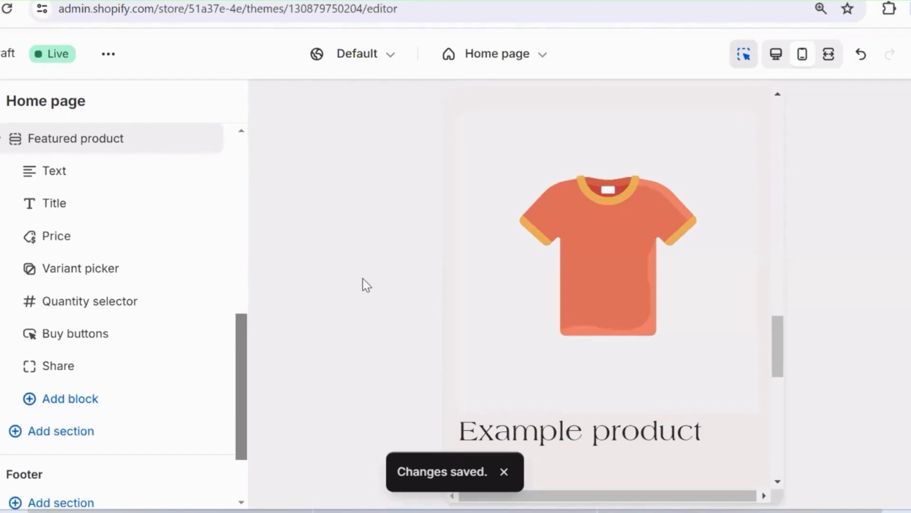
pyautogui.scroll(-10, 595, 302)
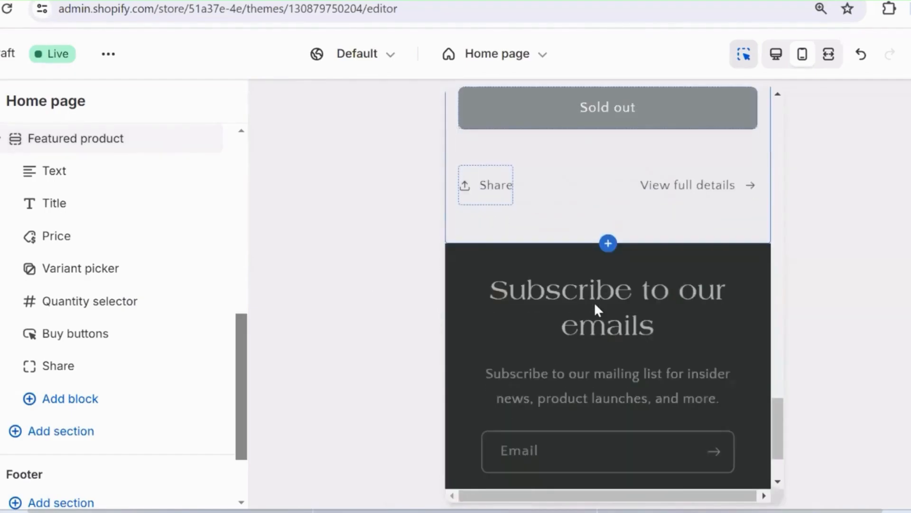
pyautogui.scroll(10, 594, 304)
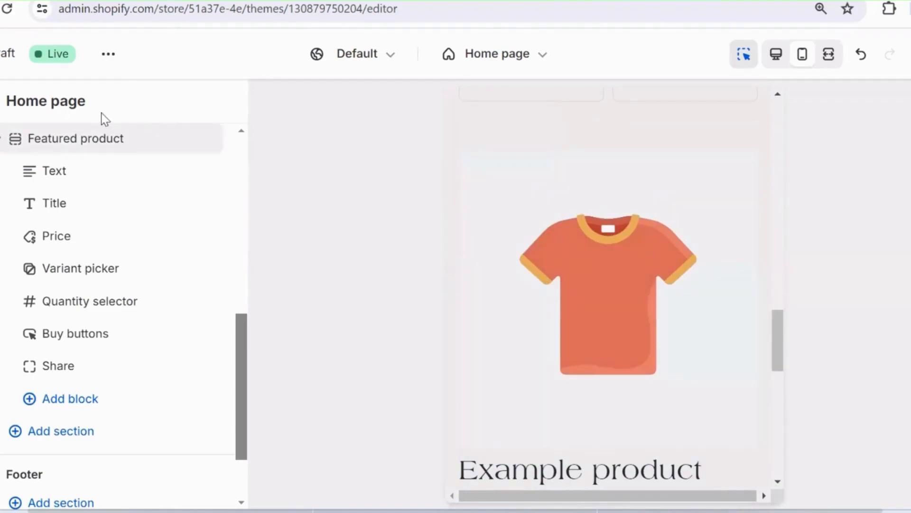
# - Assign the Manual Kitchen Hand Whisk Mixer product to the Featured product section and return to the home page section list
pyautogui.click(101, 137)
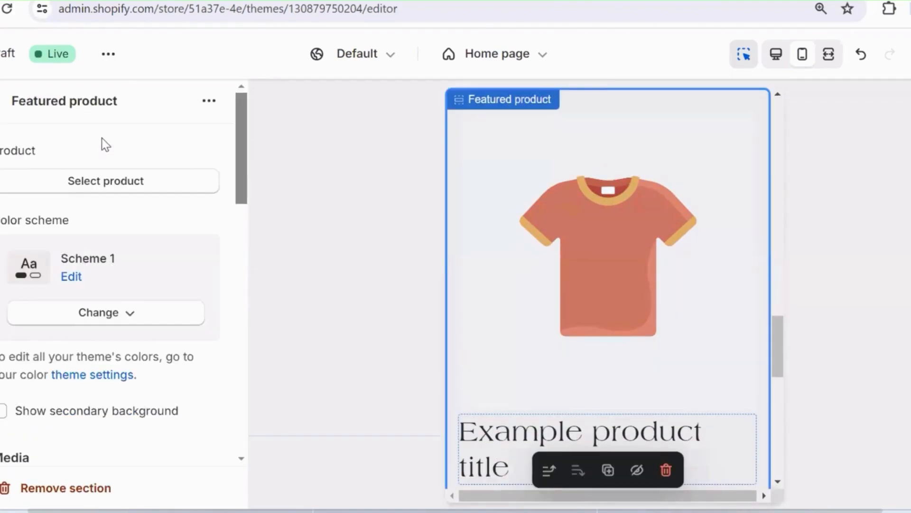
pyautogui.click(104, 181)
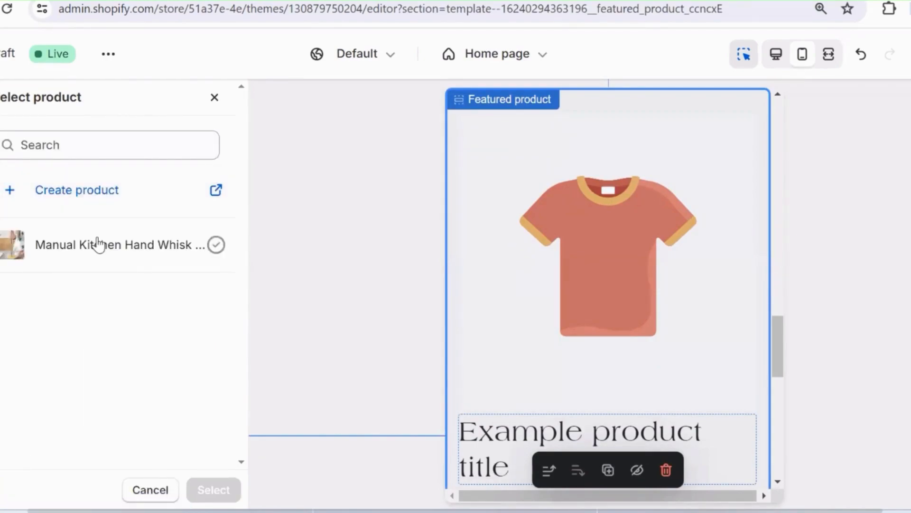
pyautogui.click(99, 242)
pyautogui.click(239, 488)
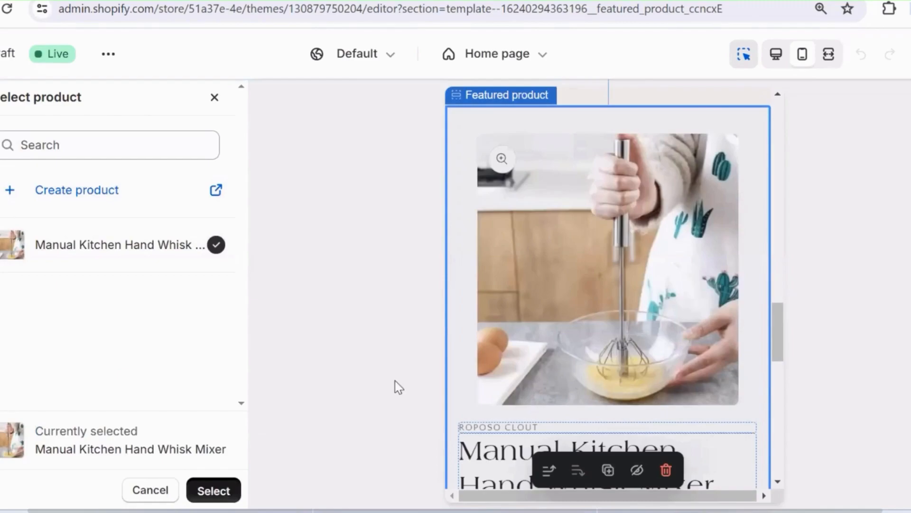
pyautogui.scroll(-7, 636, 311)
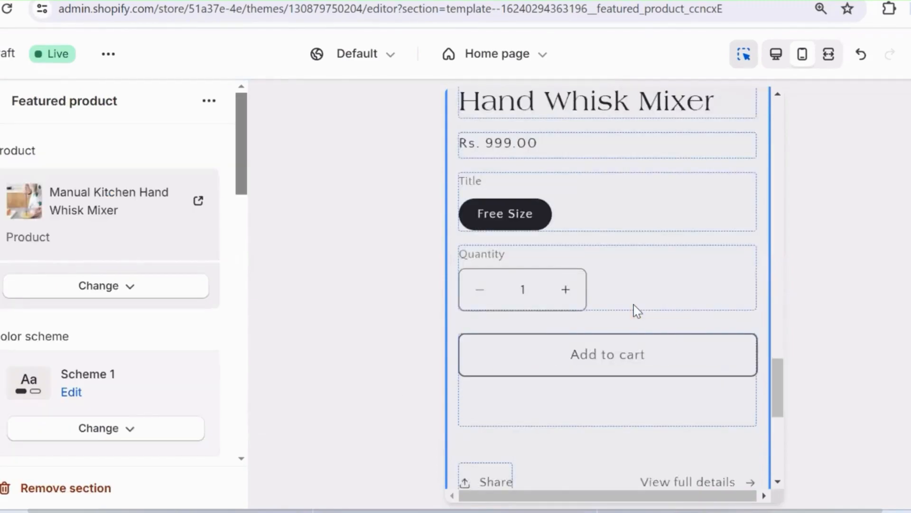
pyautogui.scroll(3, 637, 311)
pyautogui.scroll(3, 634, 305)
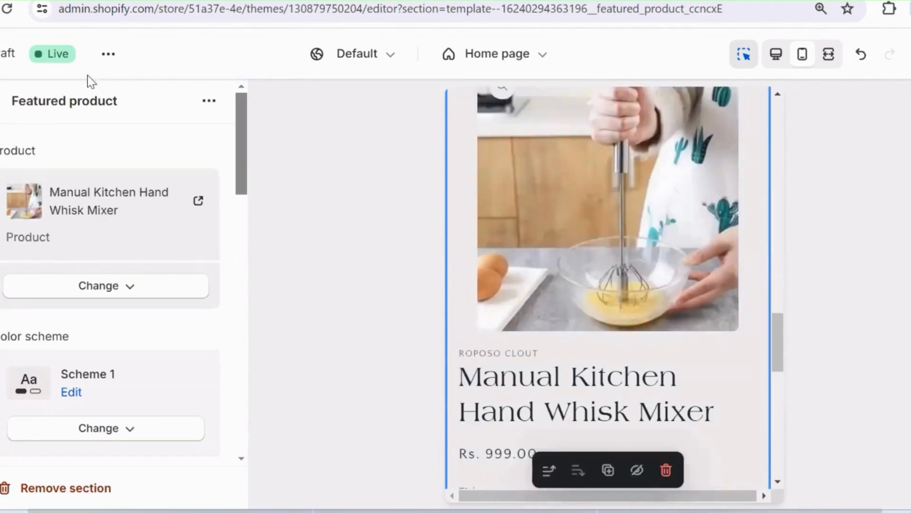
pyautogui.click(2, 102)
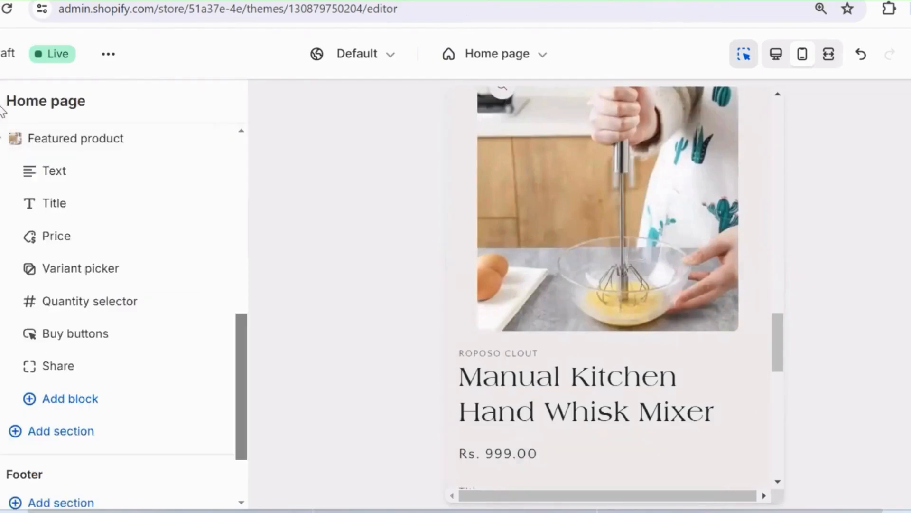
# - Review the Featured product section's media and padding options, then expand its Theme Settings and examine the badge color schemes
pyautogui.click(45, 142)
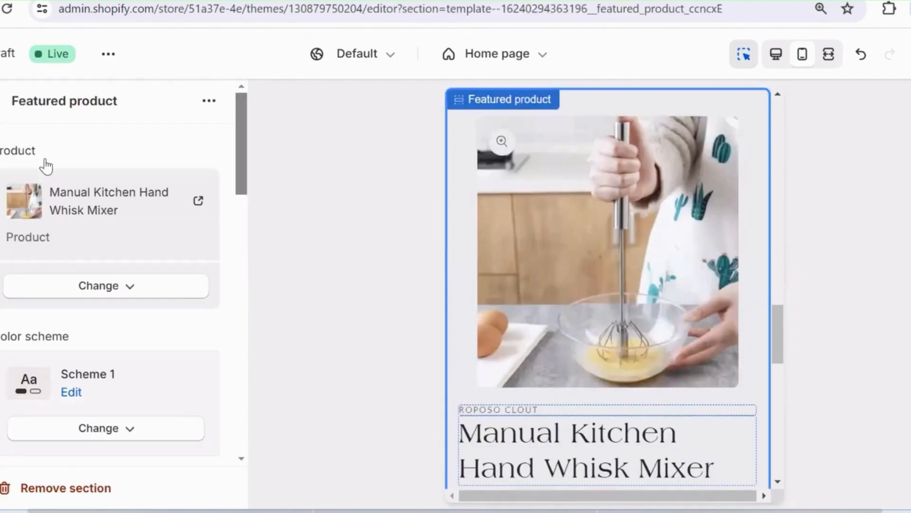
pyautogui.scroll(-5, 46, 164)
pyautogui.scroll(-8, 46, 164)
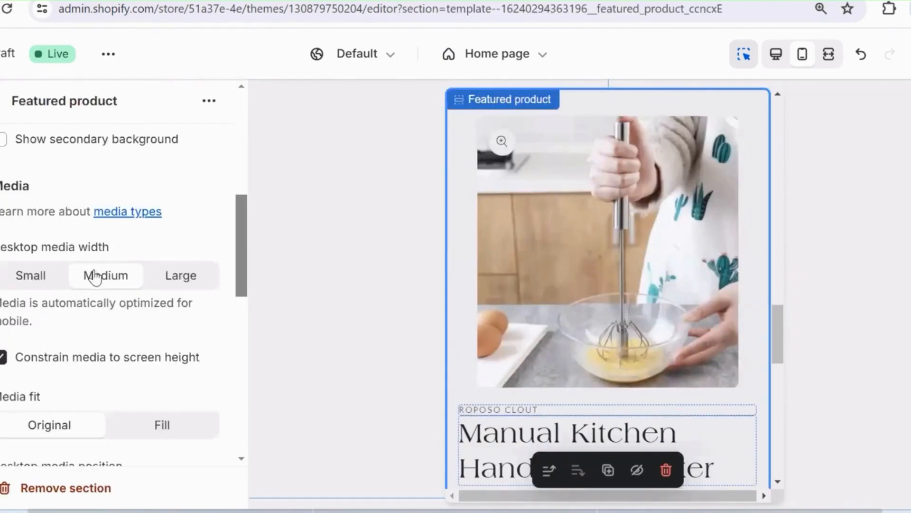
pyautogui.scroll(-3, 95, 278)
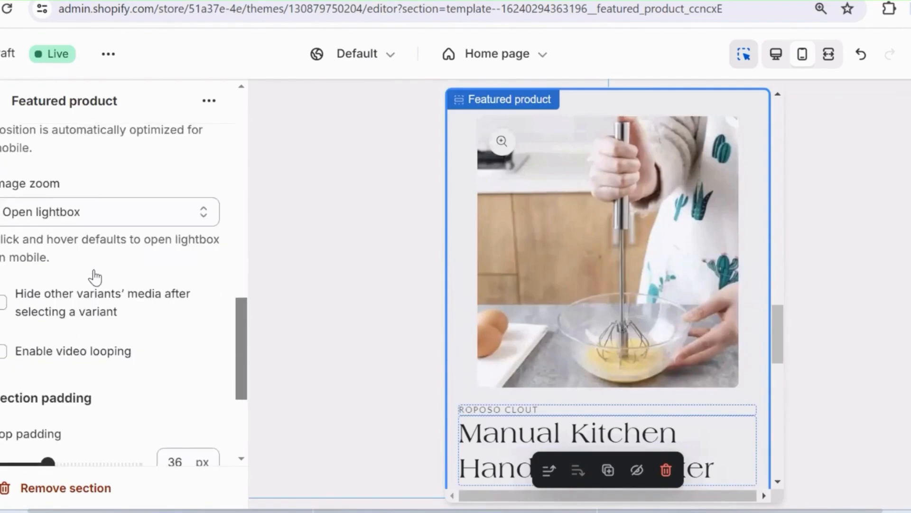
pyautogui.scroll(-4, 95, 277)
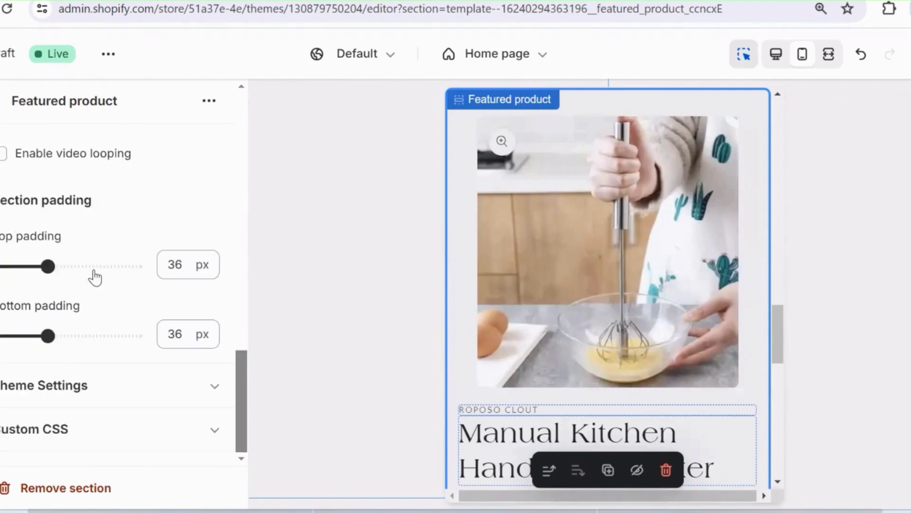
pyautogui.click(98, 391)
pyautogui.scroll(-3, 96, 388)
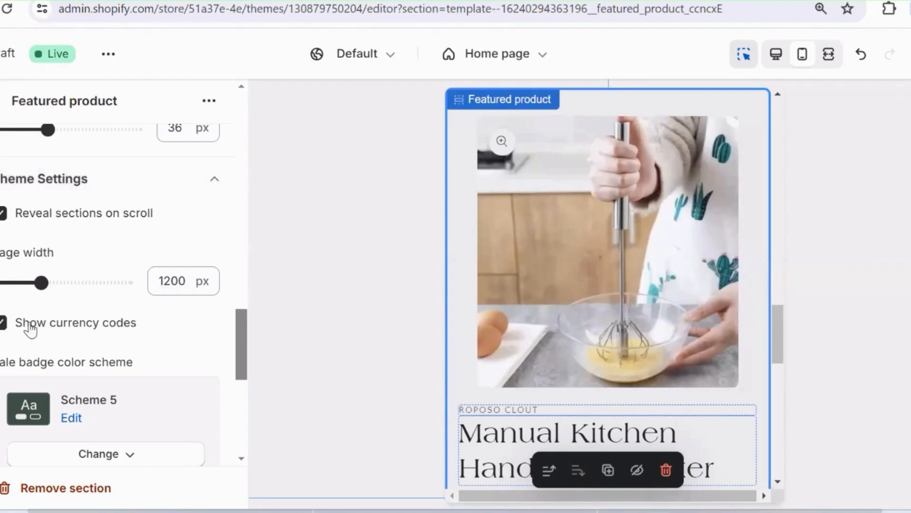
pyautogui.scroll(-3, 22, 318)
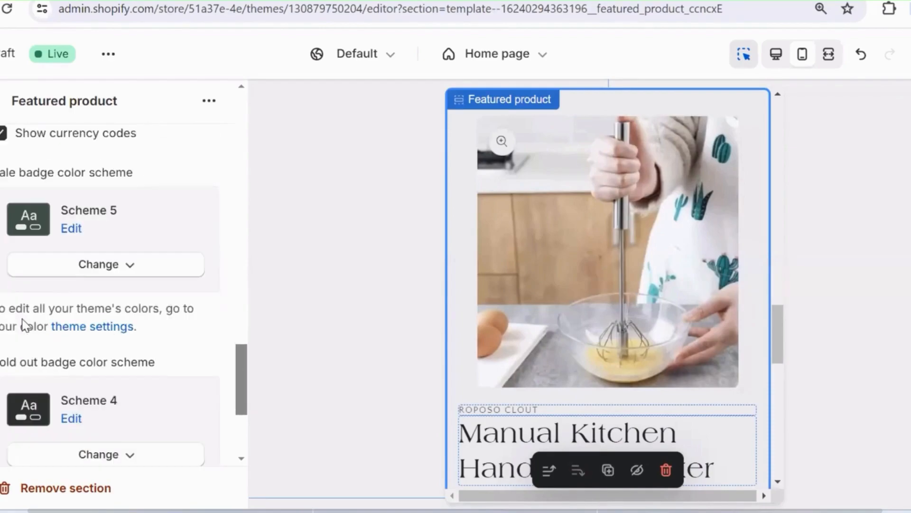
pyautogui.scroll(-2, 103, 270)
pyautogui.scroll(-3, 104, 269)
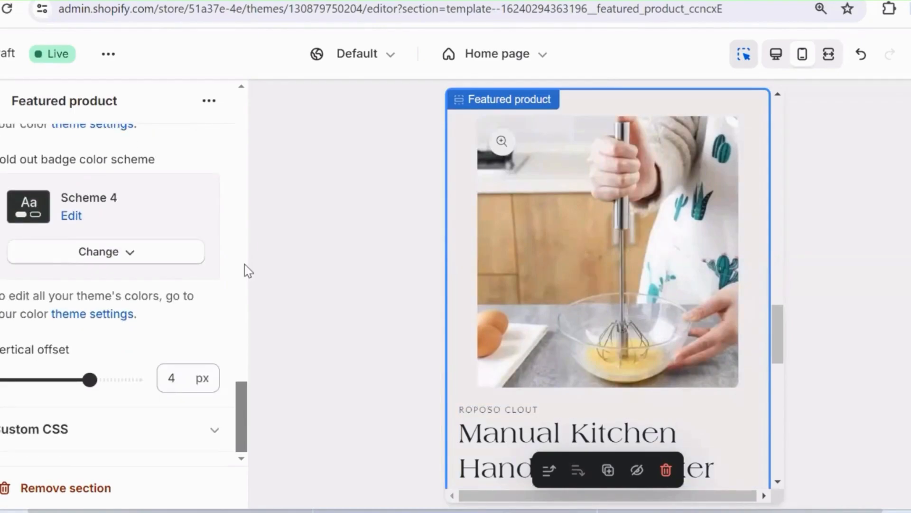
# - Check the Featured product section's Image zoom choices and remaining media settings, then return to the home page section list
pyautogui.scroll(4, 131, 301)
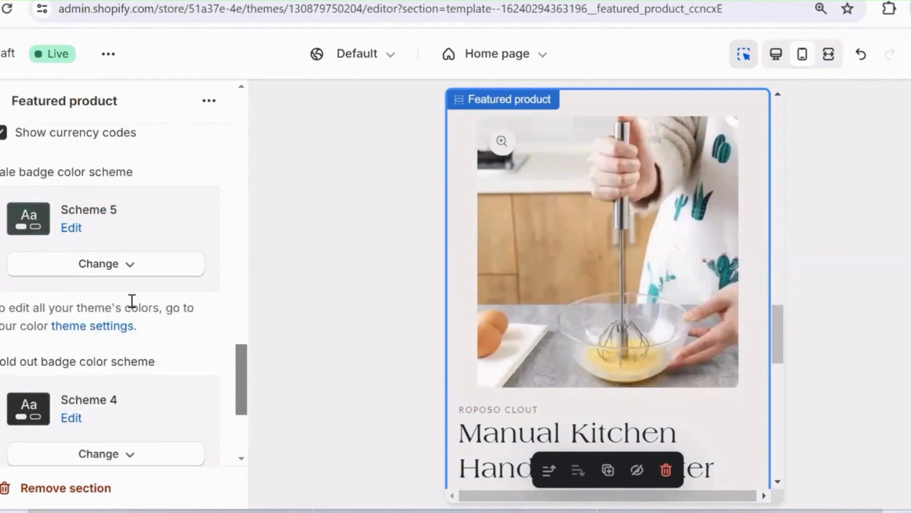
pyautogui.scroll(6, 131, 300)
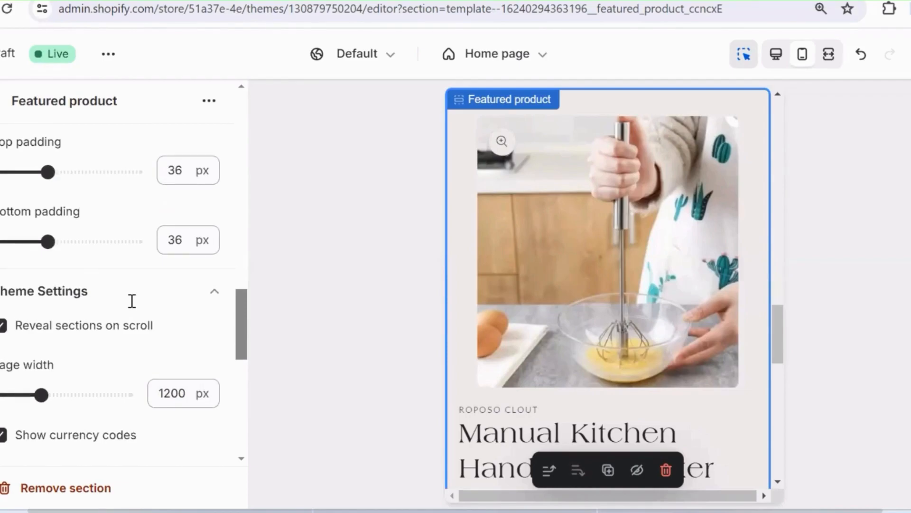
pyautogui.scroll(3, 131, 301)
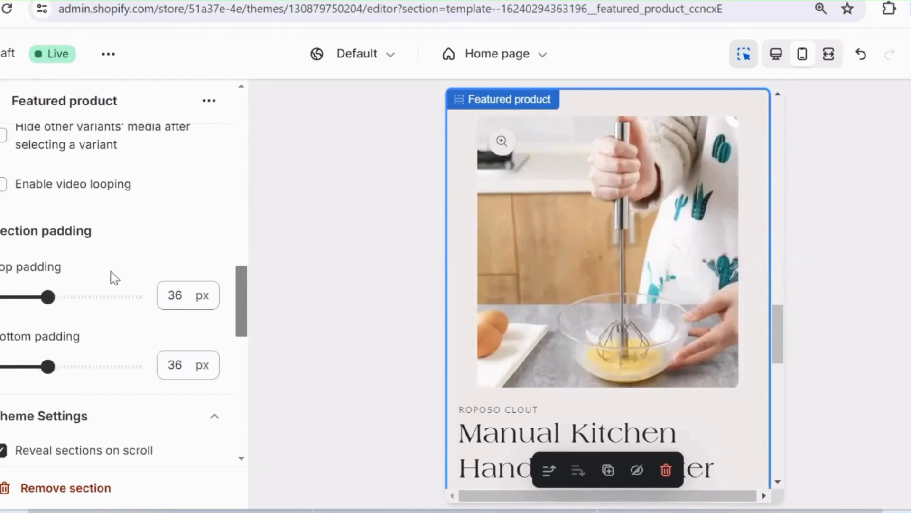
pyautogui.scroll(3, 111, 272)
pyautogui.scroll(3, 113, 277)
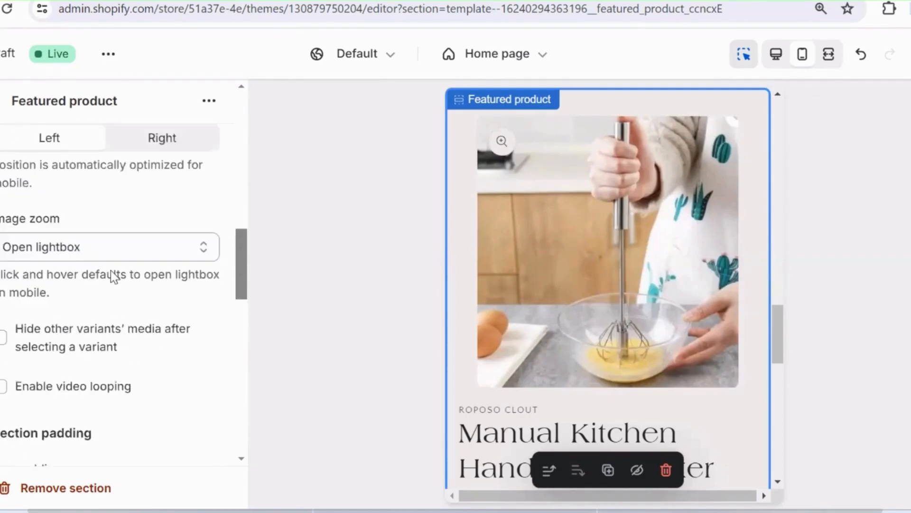
pyautogui.click(118, 278)
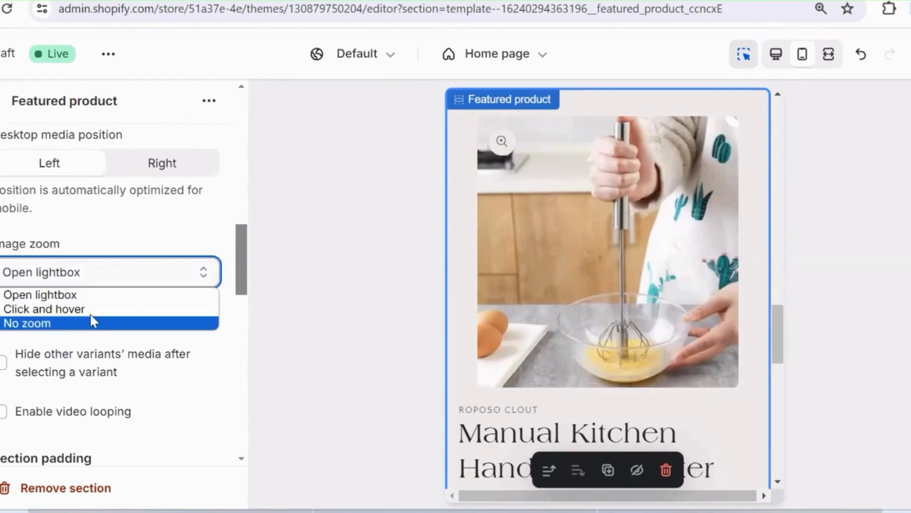
pyautogui.click(300, 336)
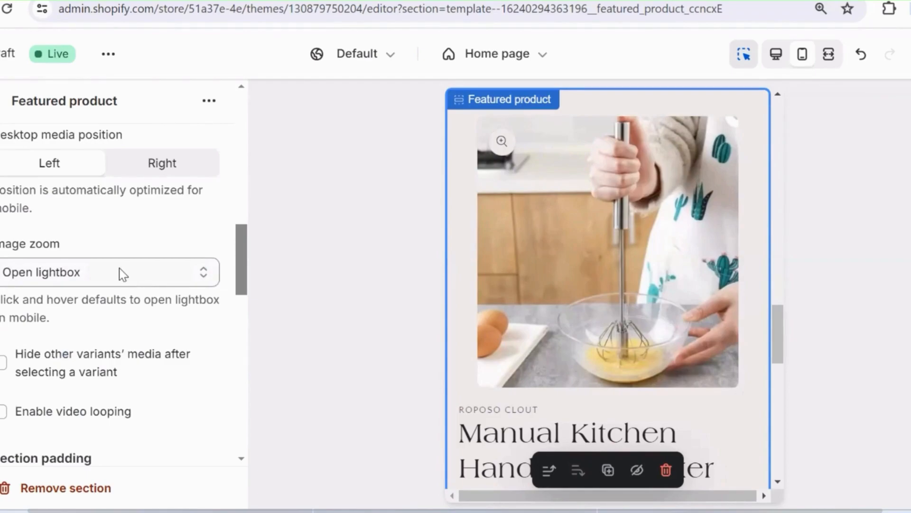
pyautogui.scroll(4, 119, 269)
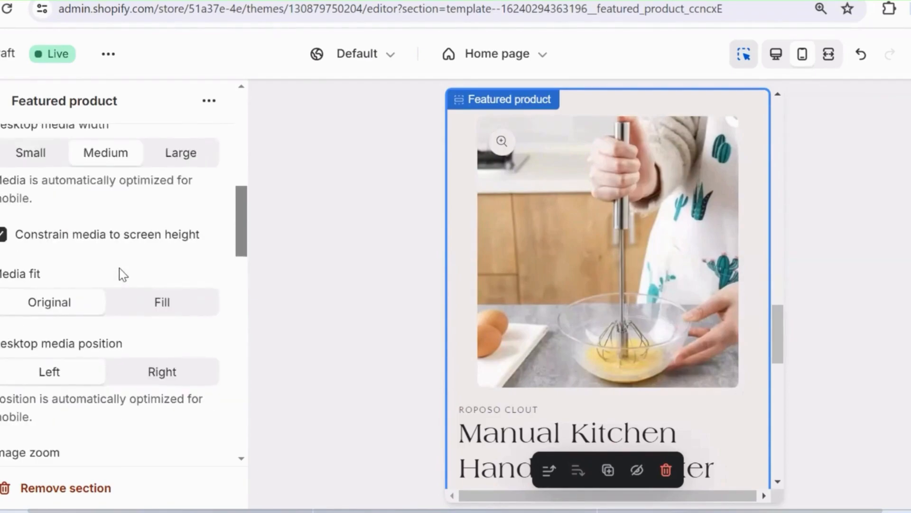
pyautogui.scroll(5, 120, 270)
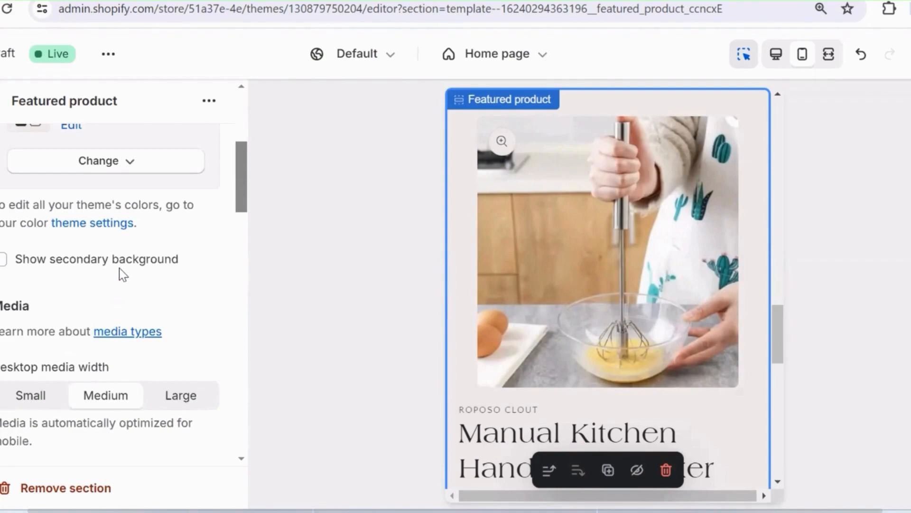
pyautogui.scroll(5, 119, 268)
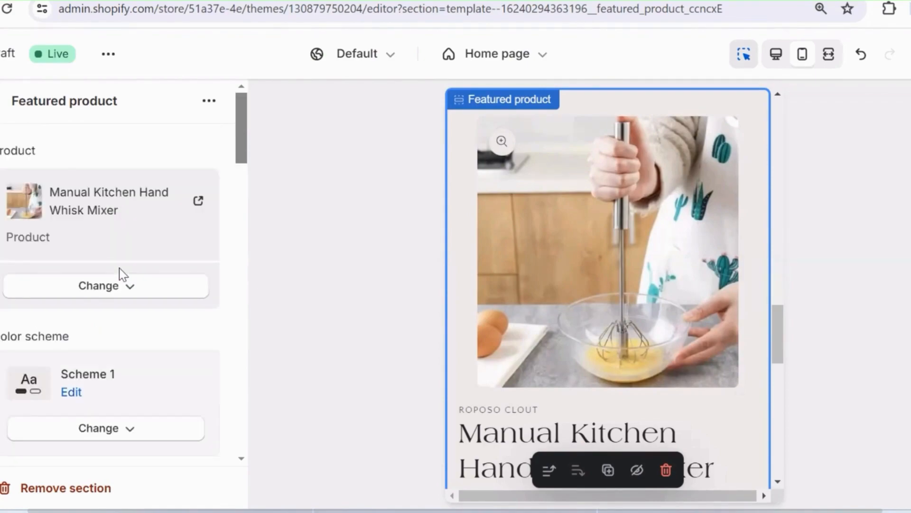
pyautogui.click(3, 101)
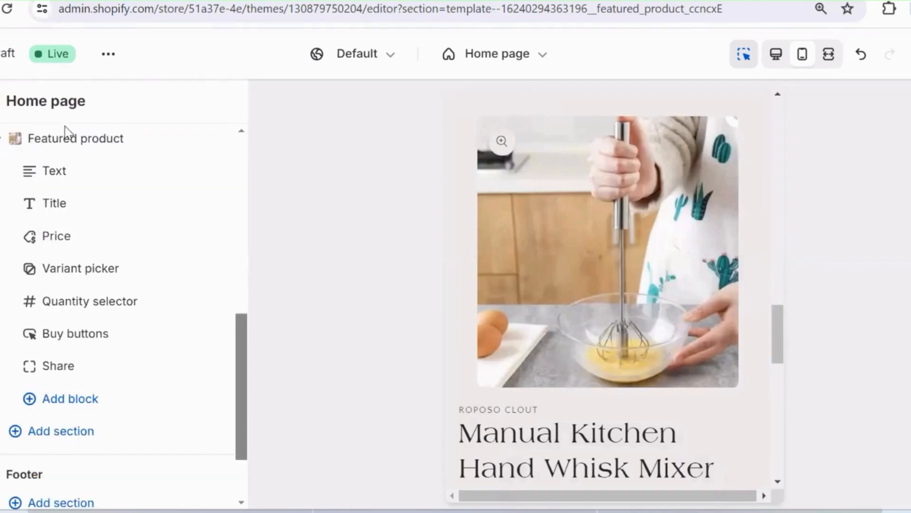
# - Add a Collapsible content section to the home page template below the Featured product section
pyautogui.scroll(5, 576, 231)
pyautogui.scroll(-5, 576, 232)
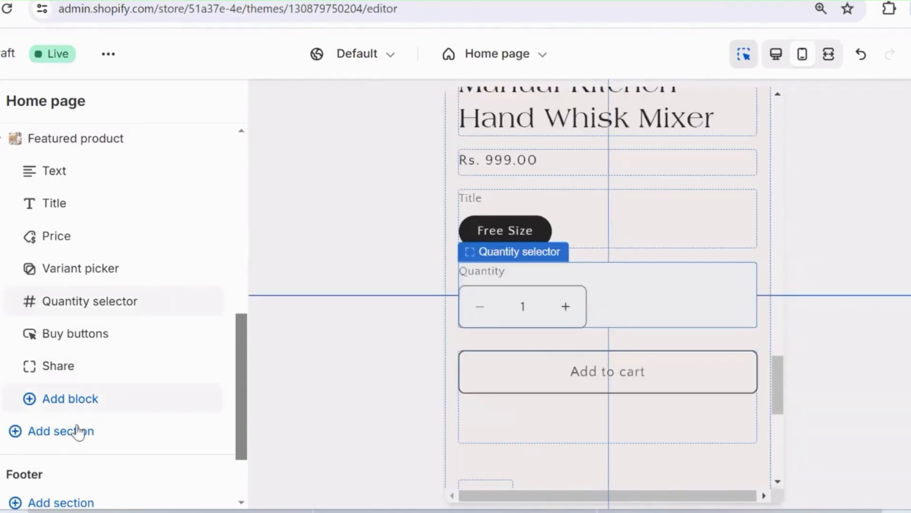
pyautogui.click(76, 430)
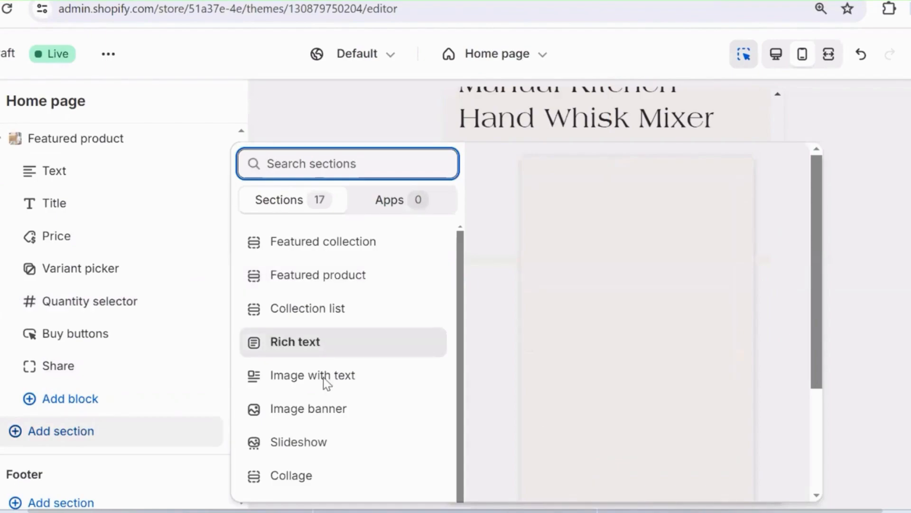
pyautogui.scroll(-3, 324, 377)
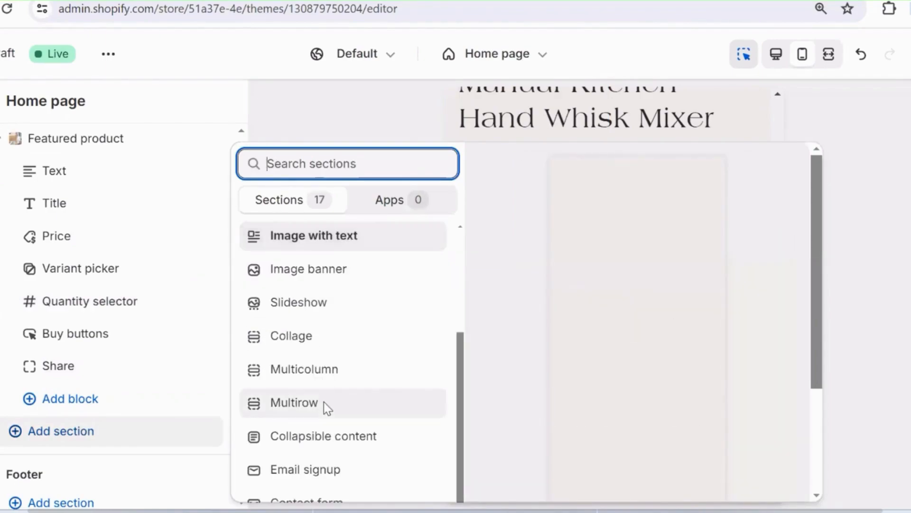
pyautogui.click(322, 434)
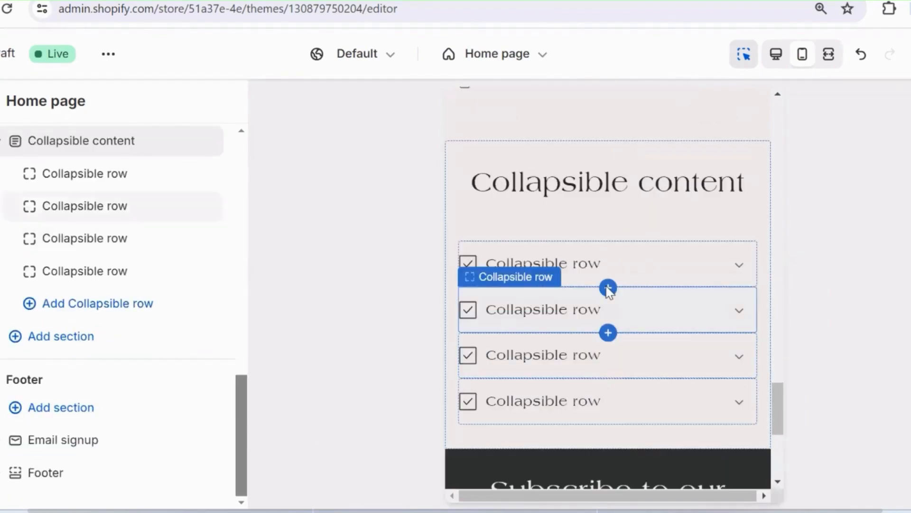
# - Change the heading of the first collapsible row in the Collapsible content section to "what is delivery time"
pyautogui.click(124, 174)
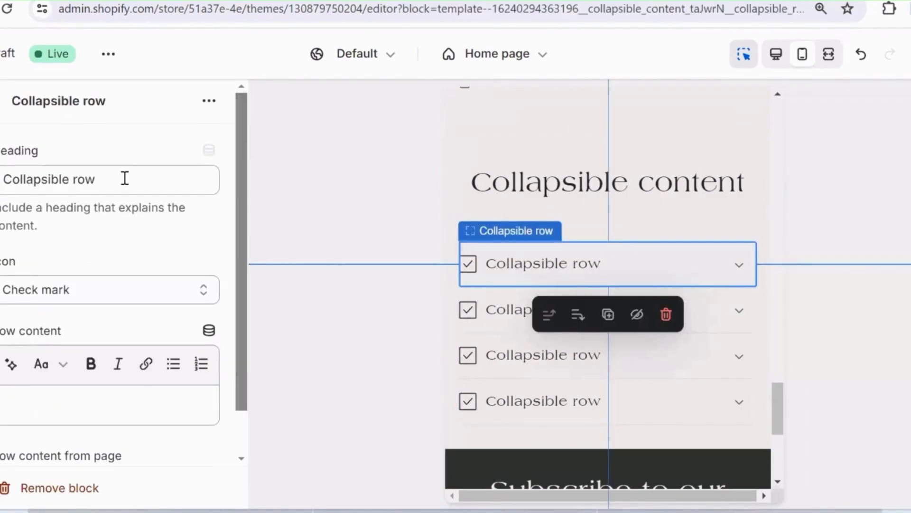
pyautogui.click(125, 179)
pyautogui.hotkey('ctrl', 'a')
pyautogui.press('BackSpace')
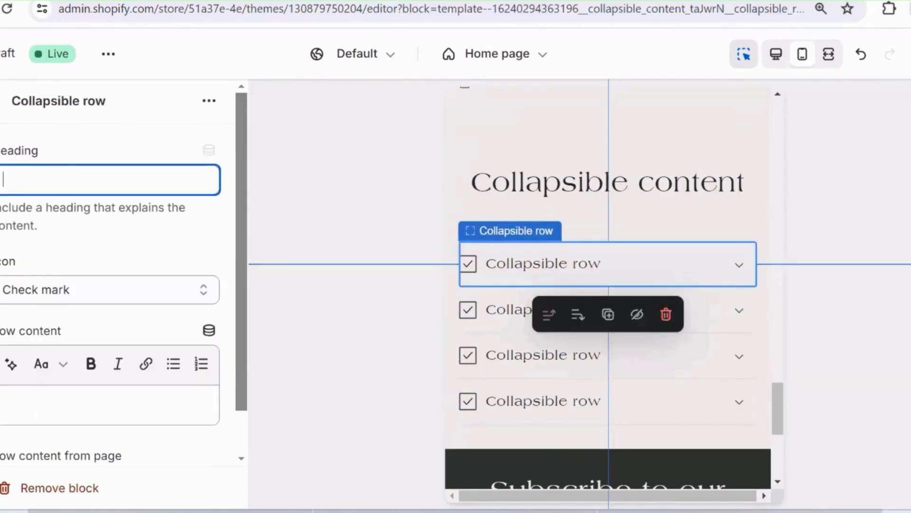
pyautogui.write('what is delivery time')
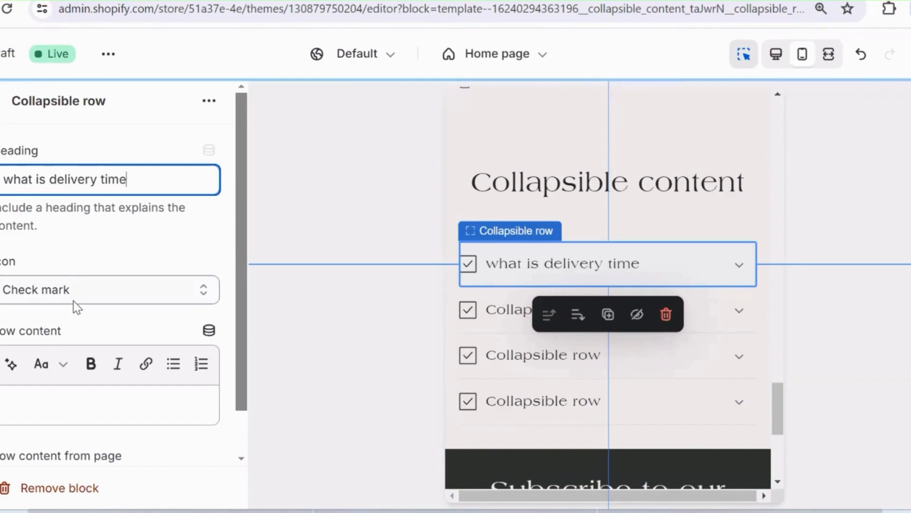
# - Enter "delivery within 5 to 6 days" as the row content of the "what is delivery time" row and save the changes
pyautogui.scroll(-1, 68, 309)
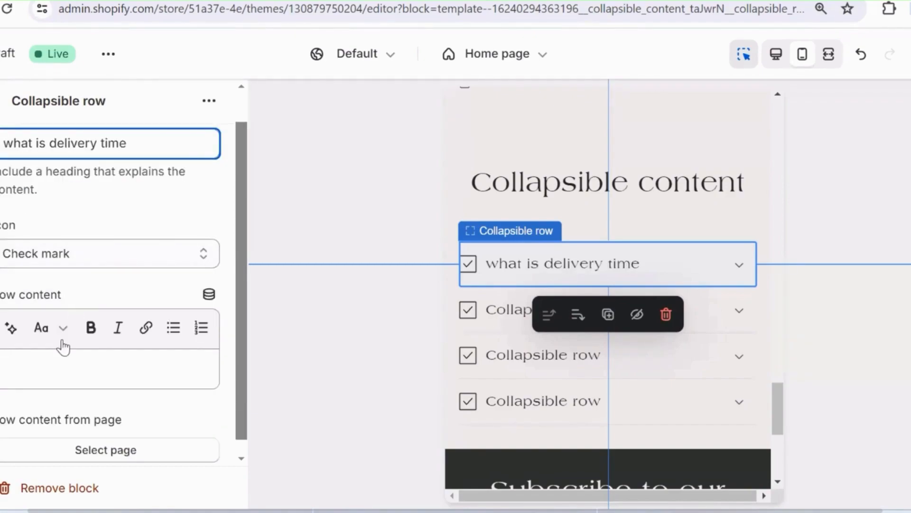
pyautogui.click(59, 352)
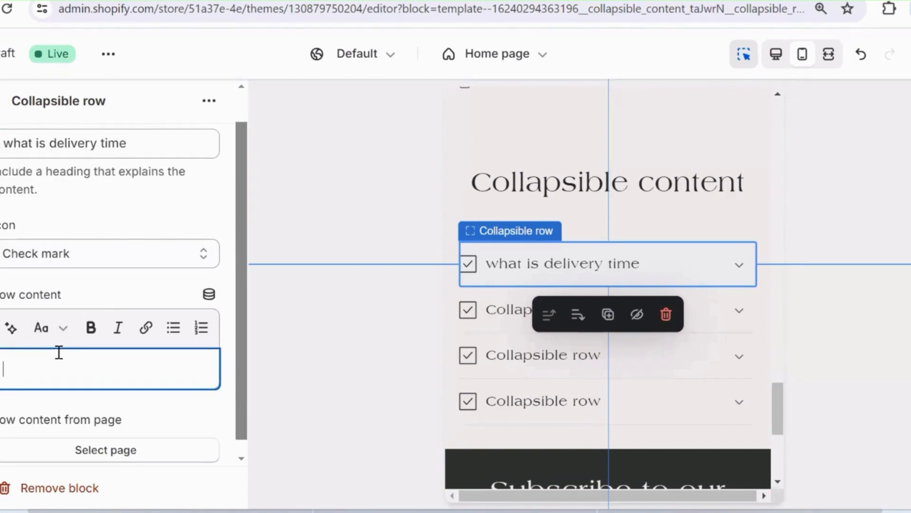
pyautogui.write('deliv')
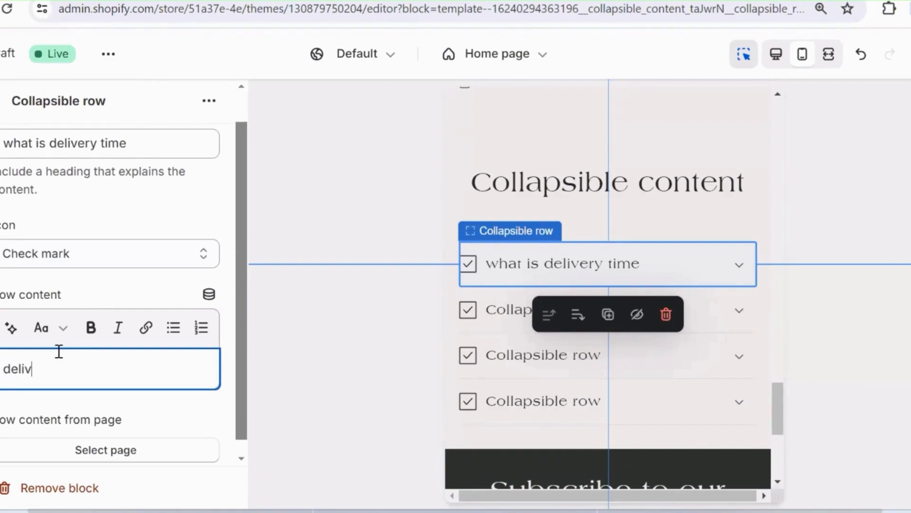
pyautogui.write('ery within 5 to ')
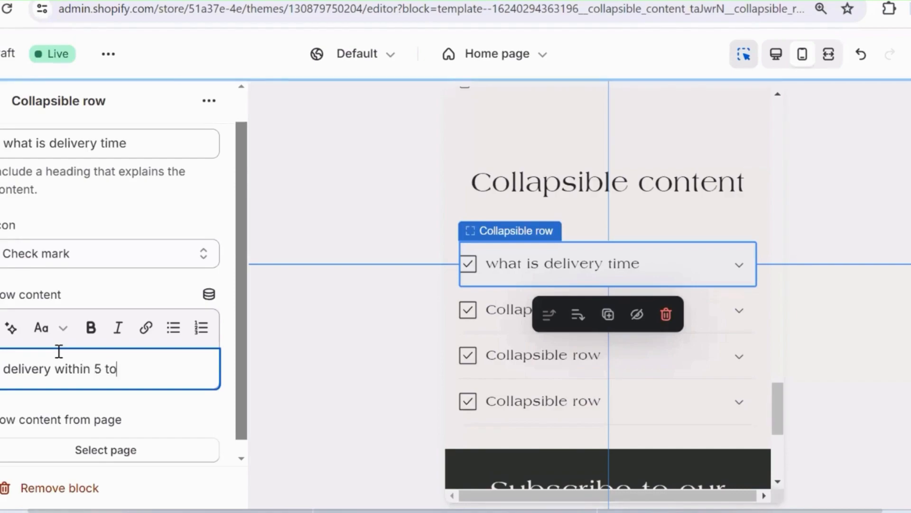
pyautogui.write('5 ')
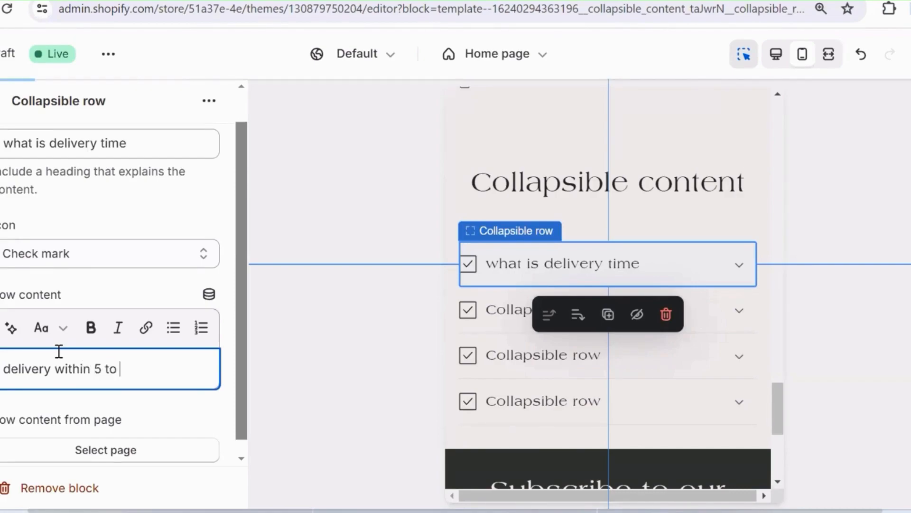
pyautogui.write('6 days')
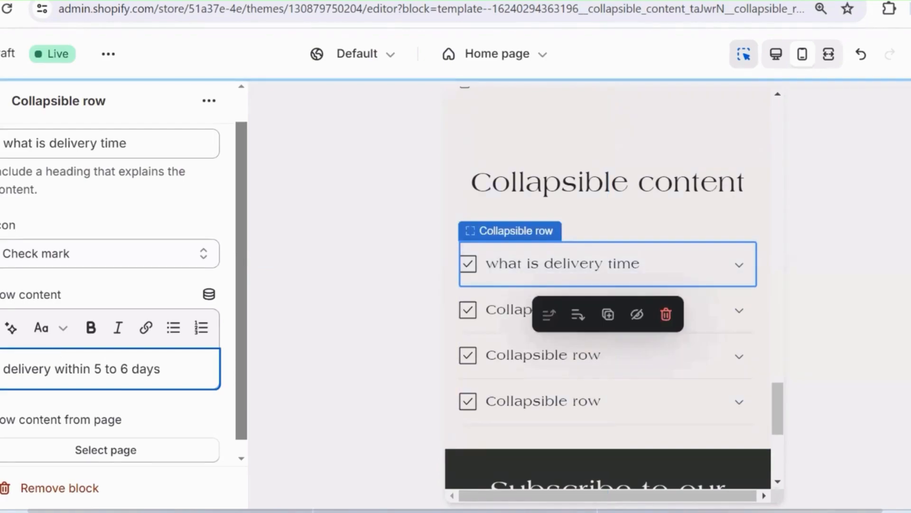
pyautogui.click(910, 54)
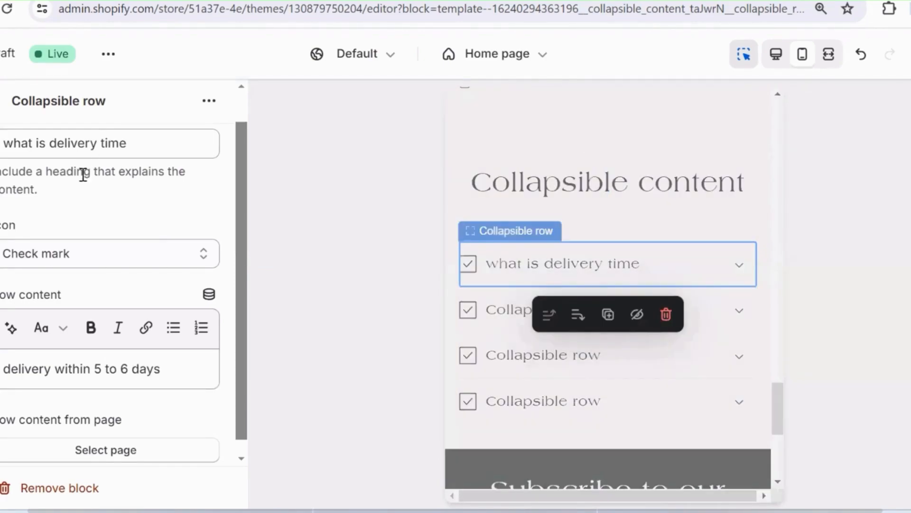
# - Change the Collapsible content section's heading to "FAQS" and make it bold
pyautogui.scroll(1, 83, 178)
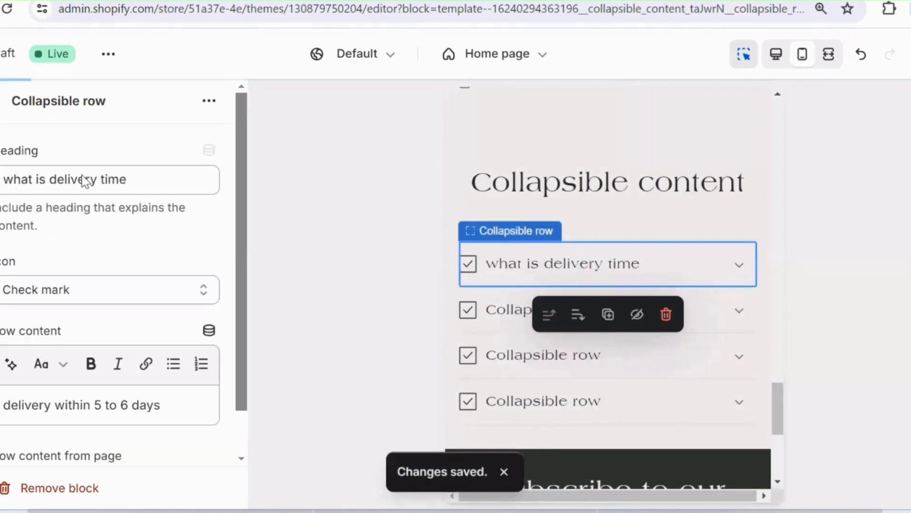
pyautogui.click(2, 105)
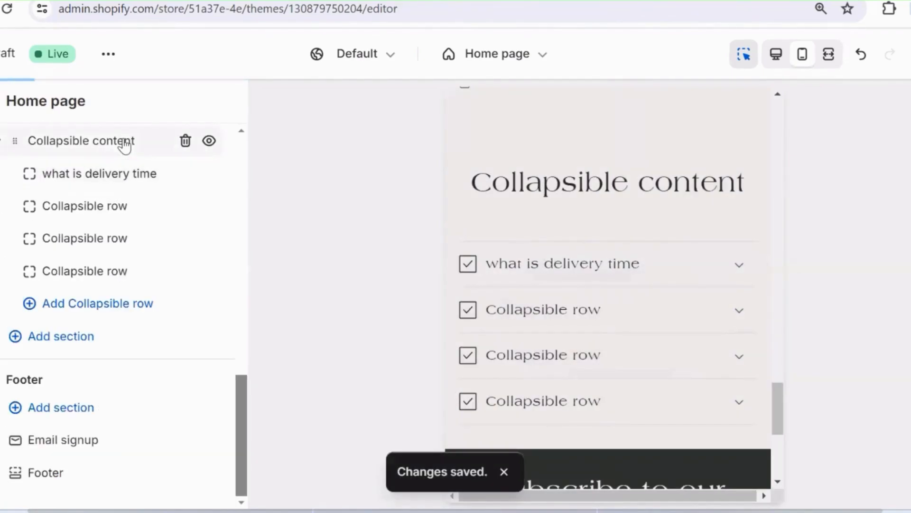
pyautogui.click(153, 151)
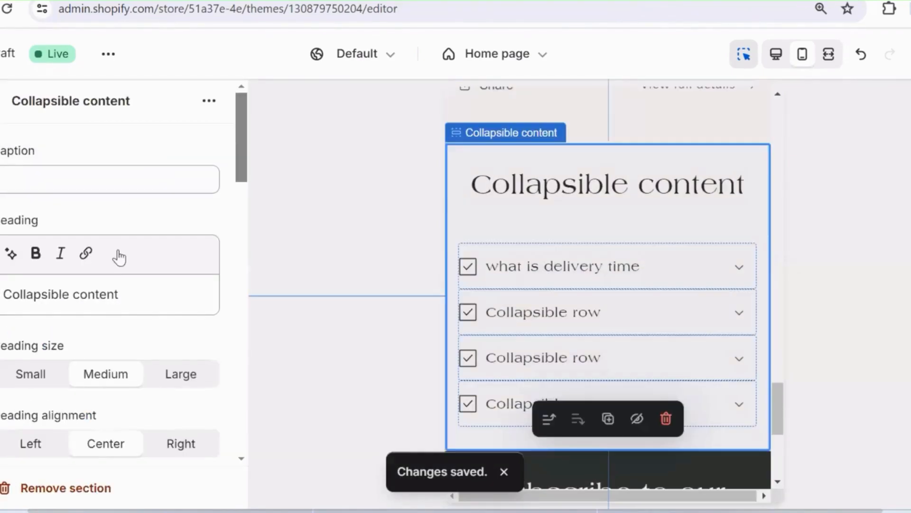
pyautogui.tripleClick(122, 295)
pyautogui.press('BackSpace')
pyautogui.write('F')
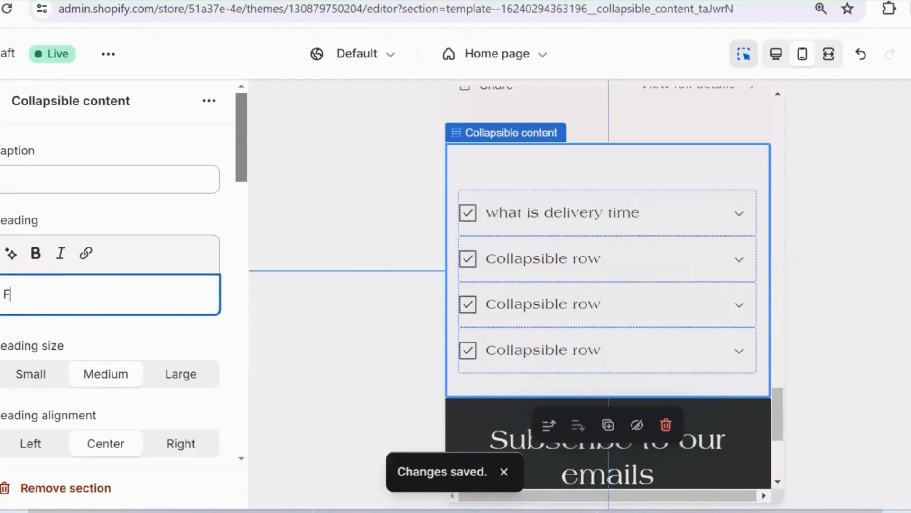
pyautogui.write('AQS')
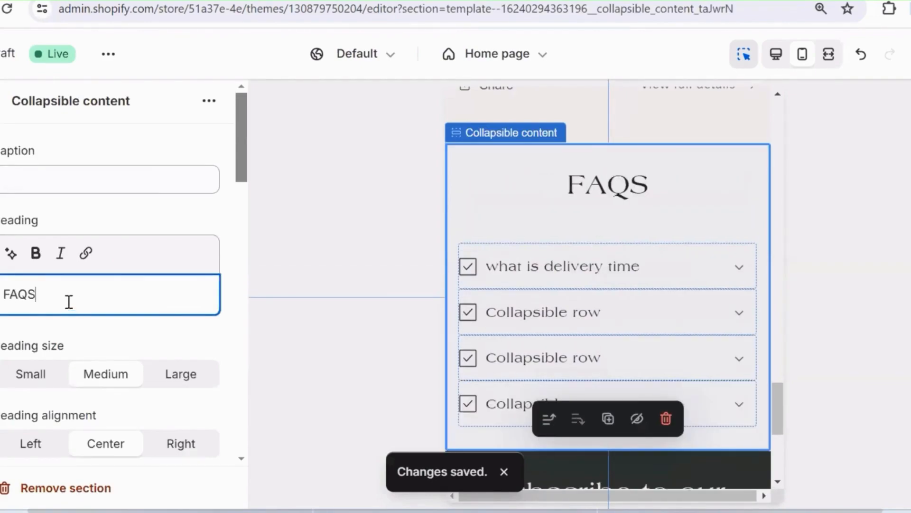
pyautogui.hotkey('ctrl', 'a')
pyautogui.hotkey('ctrl', 'b')
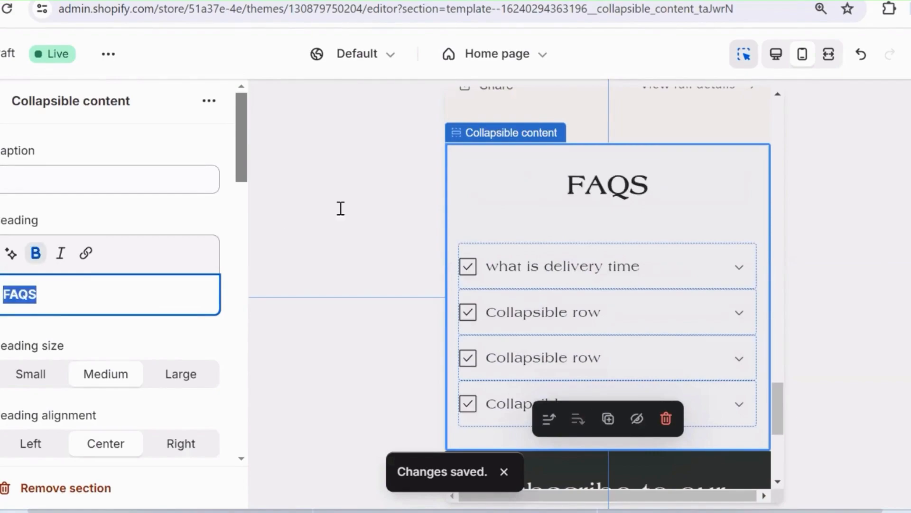
pyautogui.click(368, 203)
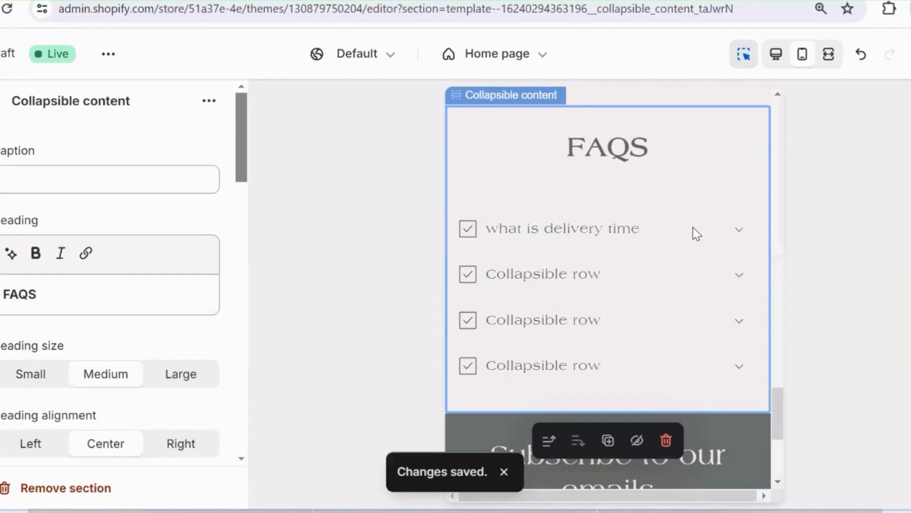
# - Expand and collapse the "what is delivery time" row in the preview to check its answer
pyautogui.click(702, 238)
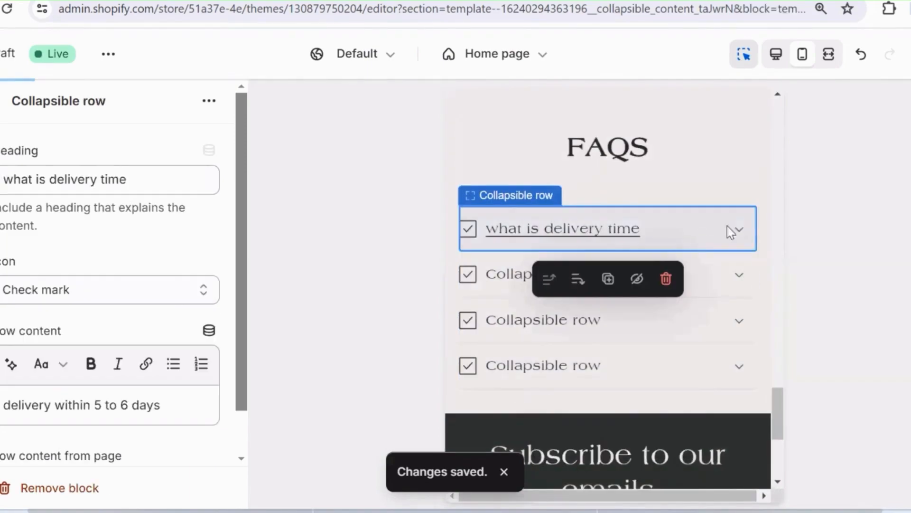
pyautogui.click(740, 231)
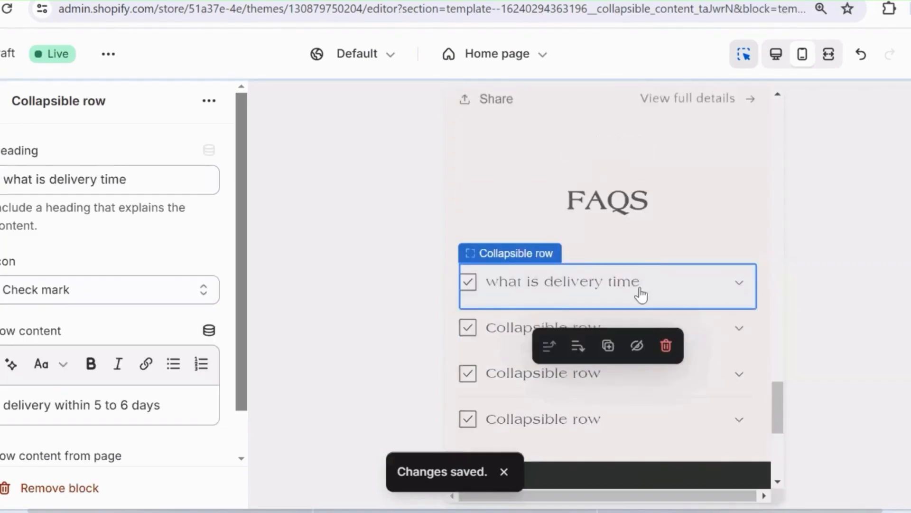
pyautogui.click(740, 280)
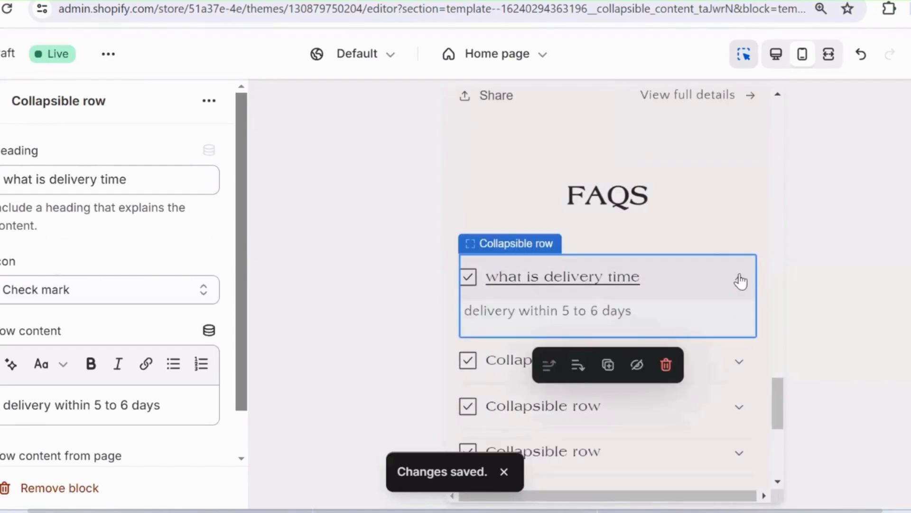
pyautogui.click(741, 280)
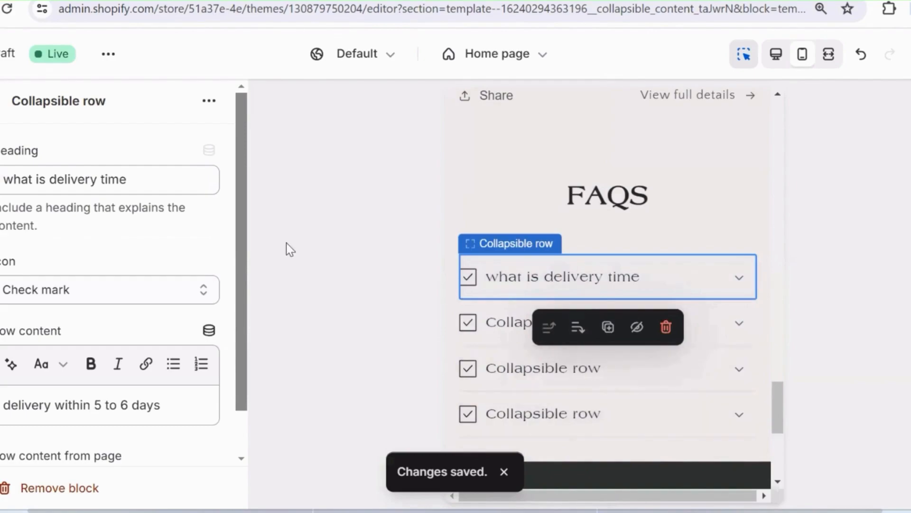
# - Return to the home page section list and review the whole page preview down to the footer
pyautogui.click(1, 101)
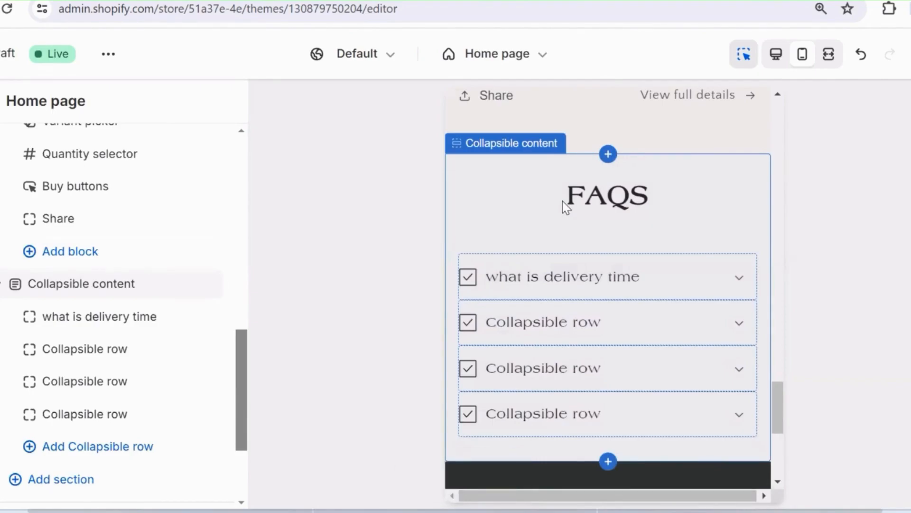
pyautogui.scroll(3, 563, 202)
pyautogui.scroll(-7, 563, 201)
pyautogui.scroll(20, 563, 201)
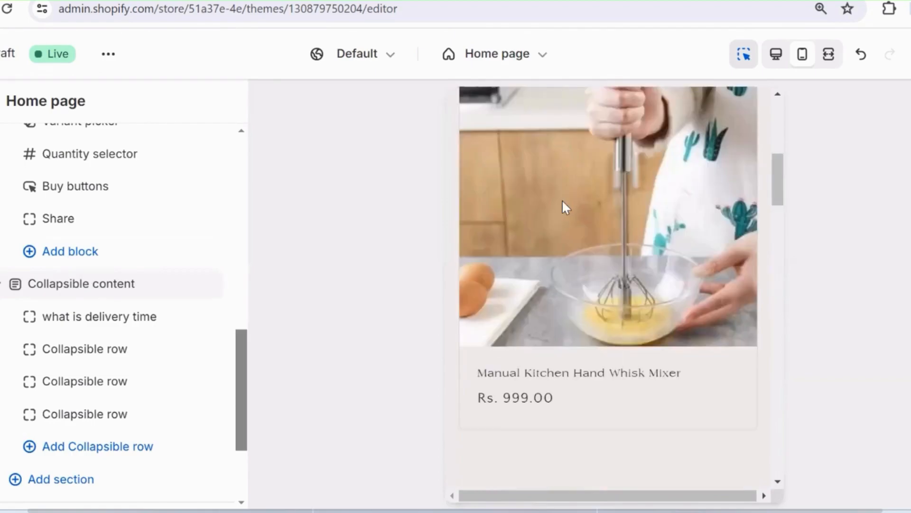
pyautogui.scroll(10, 562, 199)
pyautogui.scroll(-15, 562, 199)
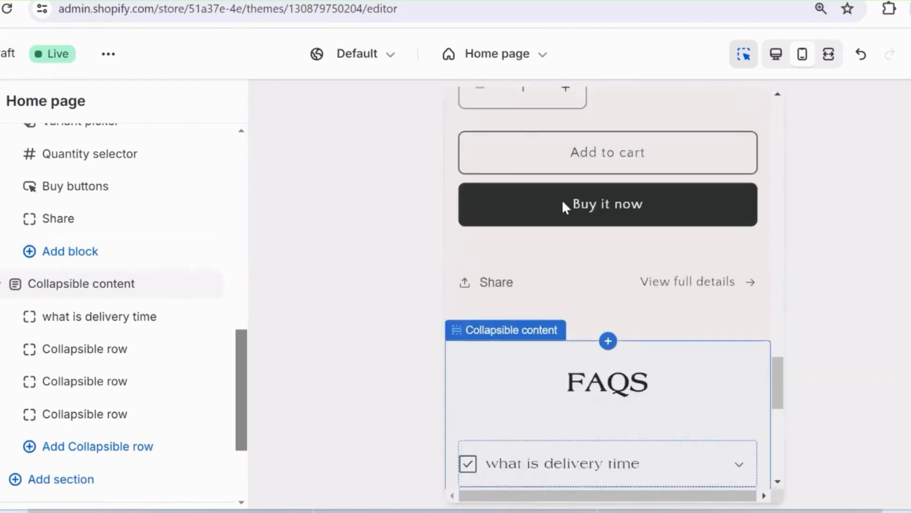
pyautogui.scroll(-10, 562, 200)
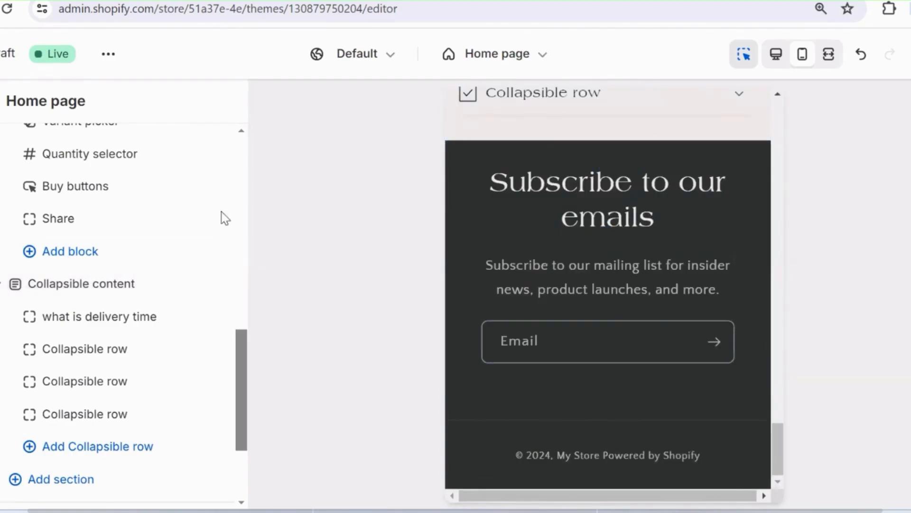
# - Add an Image with text section to the home page template and move it between the second Featured collection and the Featured product
pyautogui.scroll(-3, 122, 372)
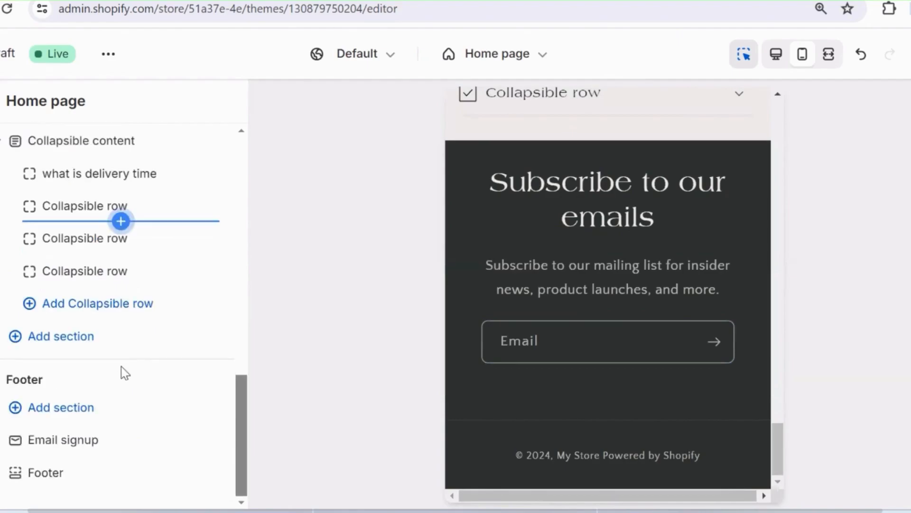
pyautogui.click(96, 333)
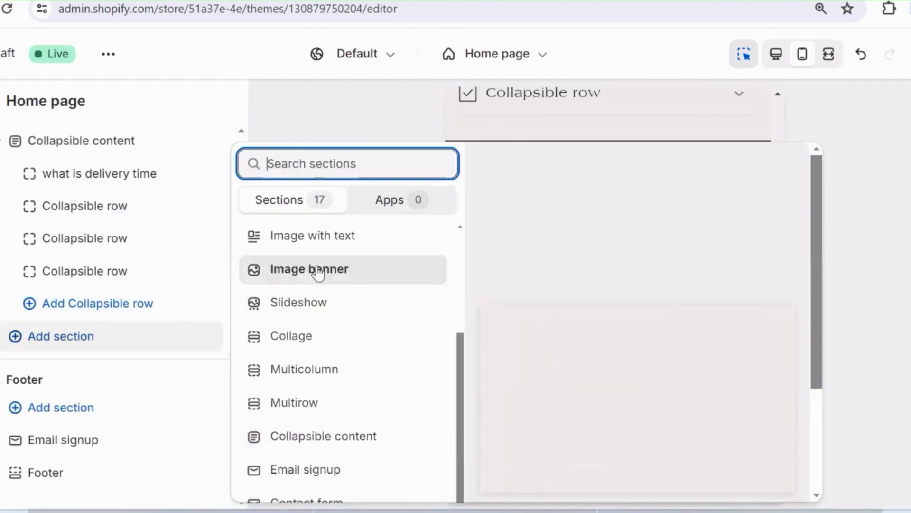
pyautogui.click(335, 236)
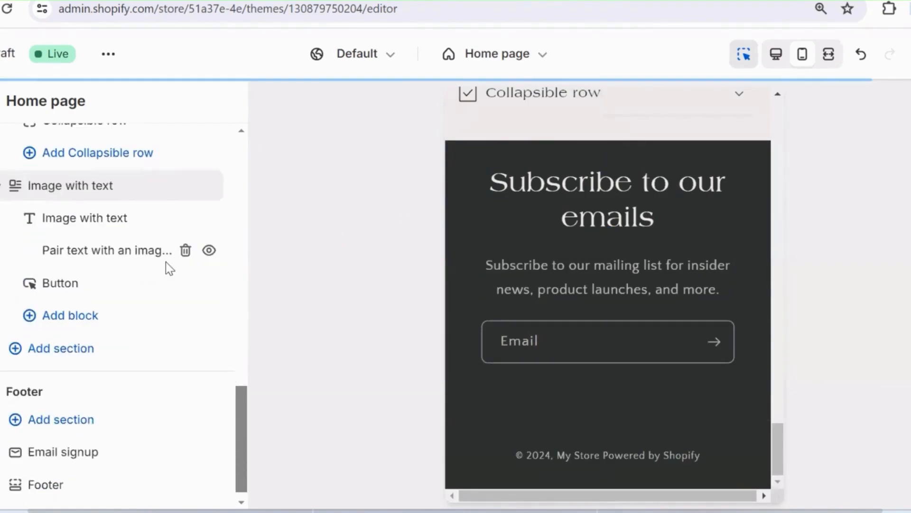
pyautogui.moveTo(138, 172); pyautogui.dragTo(112, 295)
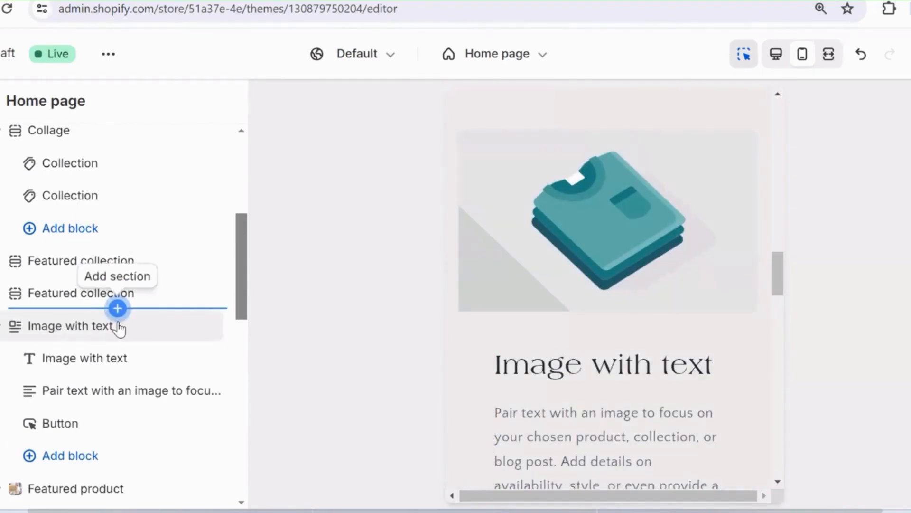
pyautogui.click(117, 308)
pyautogui.click(312, 104)
pyautogui.press('Escape')
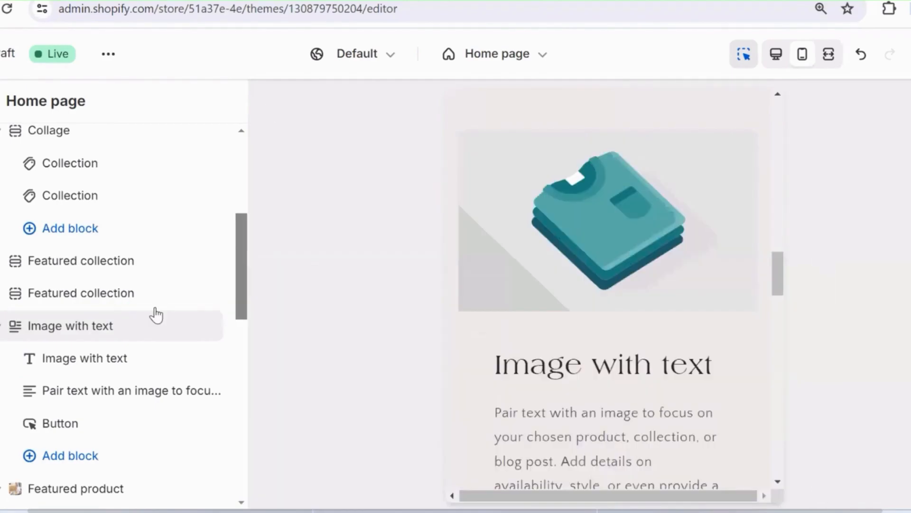
# - Upload "Add a little bit of body text" from the desktop's graphic folder as the Image with text section's image
pyautogui.click(113, 359)
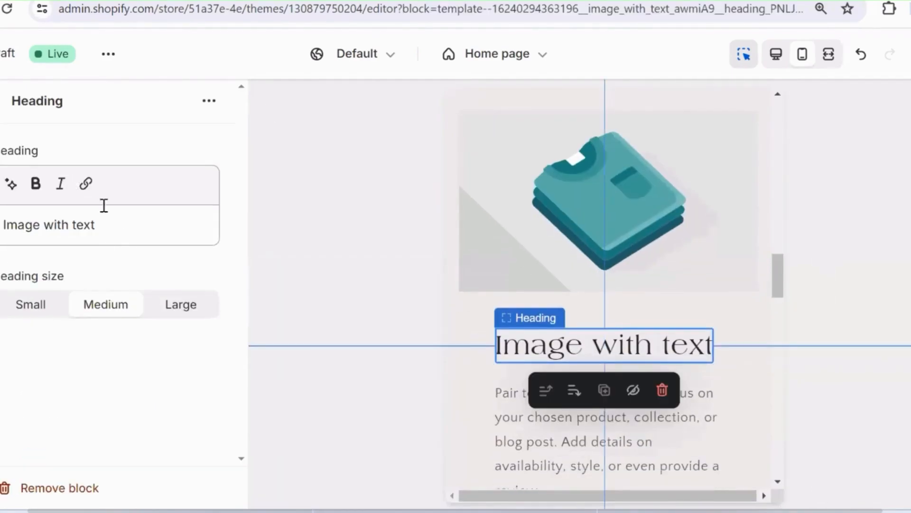
pyautogui.click(2, 101)
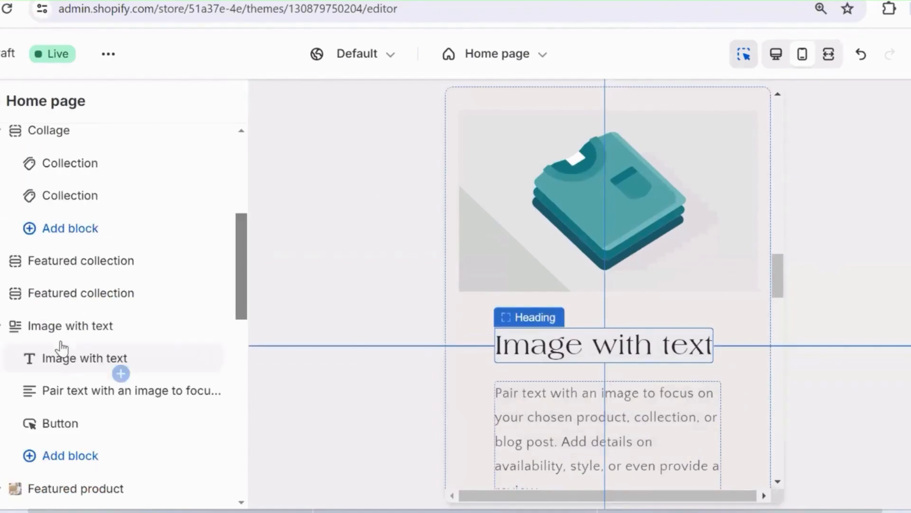
pyautogui.click(56, 325)
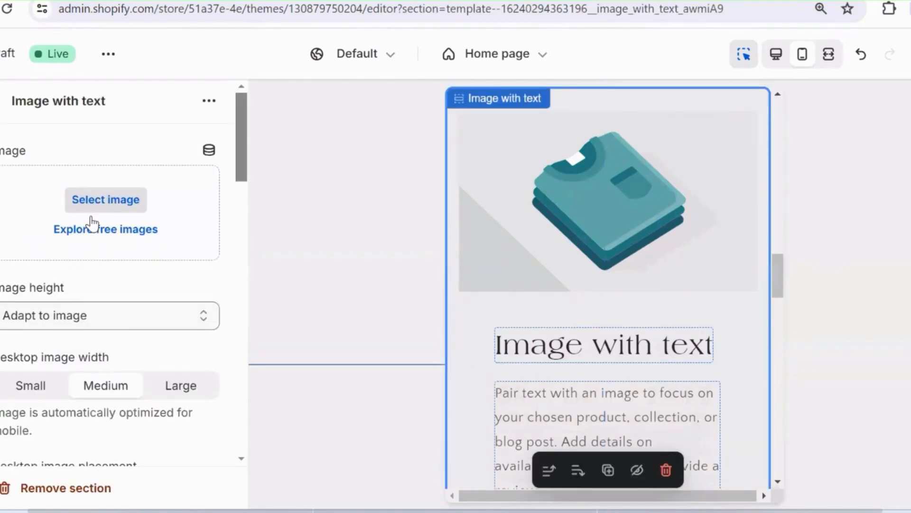
pyautogui.click(100, 200)
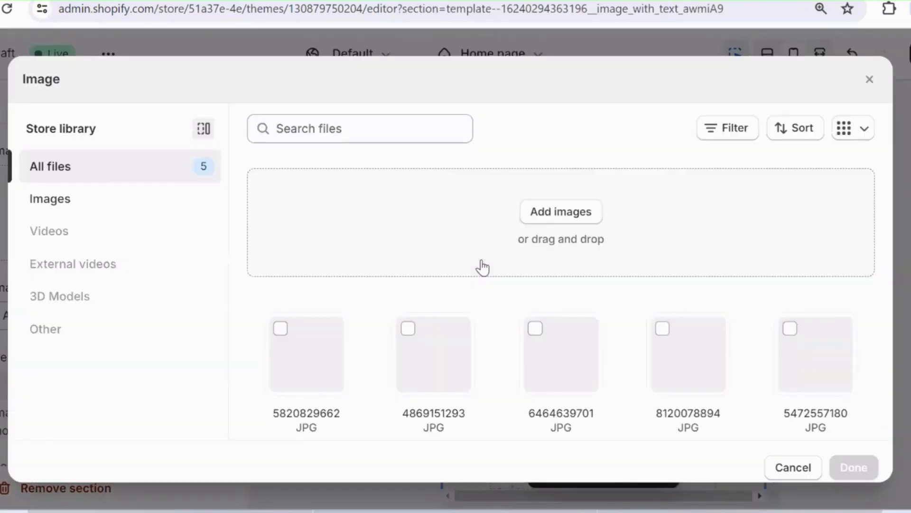
pyautogui.click(553, 211)
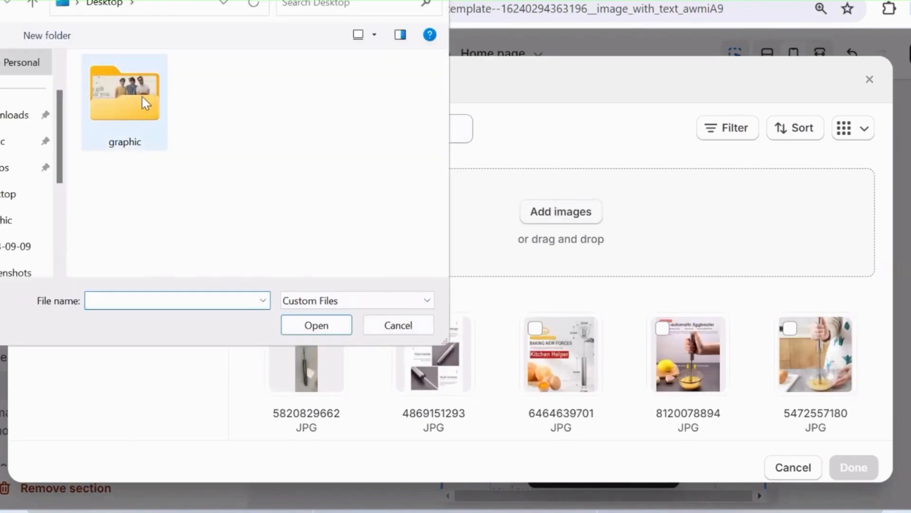
pyautogui.doubleClick(145, 103)
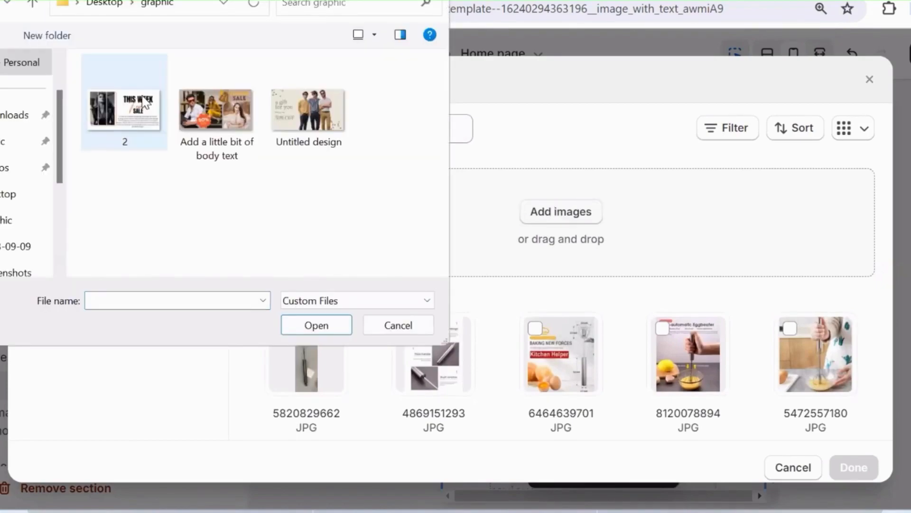
pyautogui.click(204, 118)
pyautogui.click(324, 323)
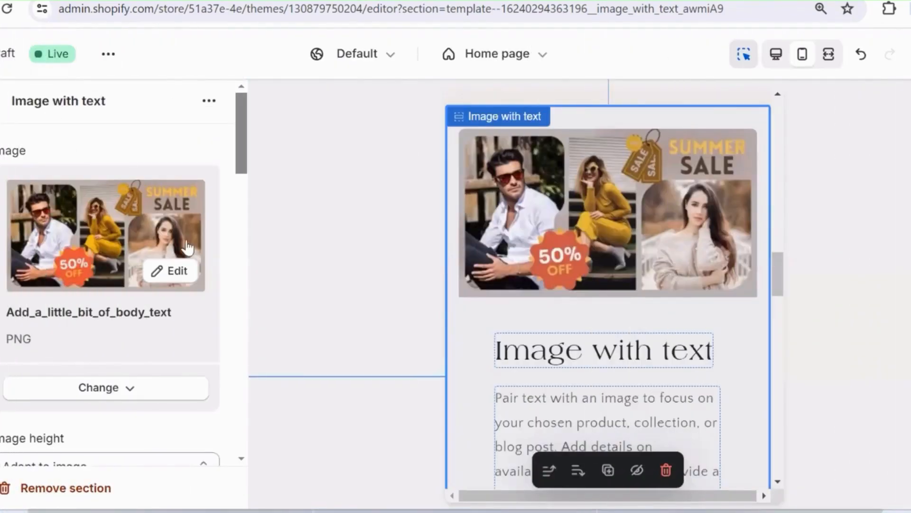
pyautogui.scroll(-10, 116, 323)
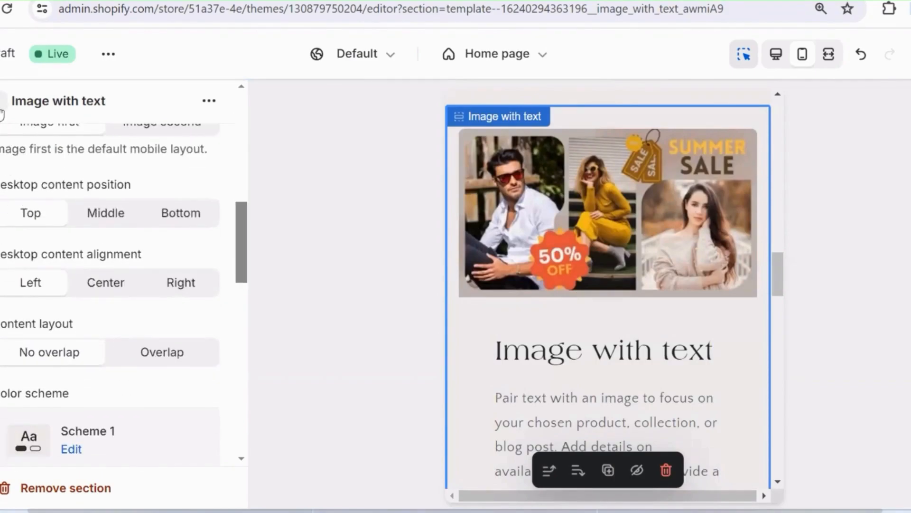
# - Change the Image with text section's heading to "summer sale" and save the theme
pyautogui.click(2, 109)
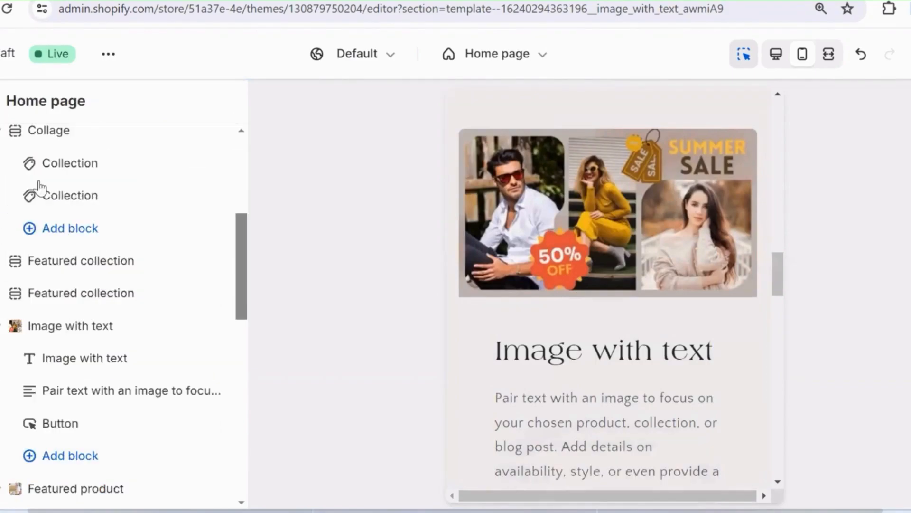
pyautogui.click(81, 359)
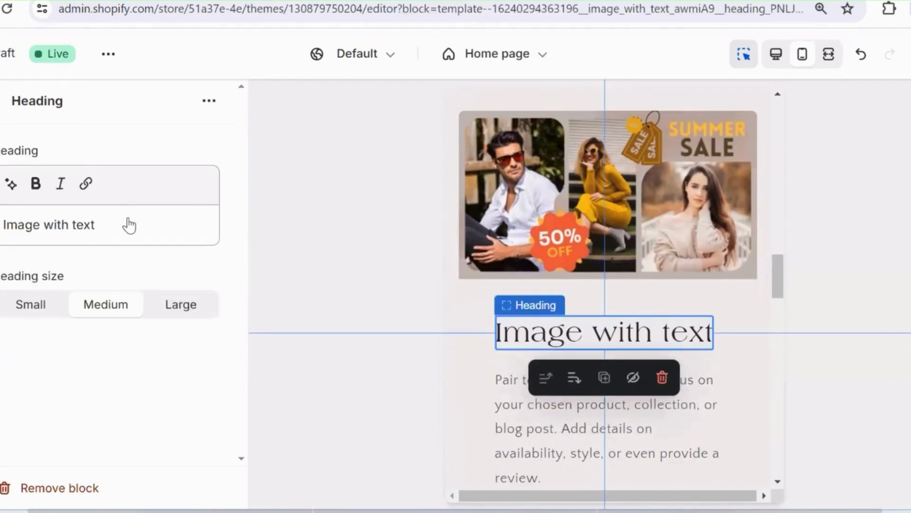
pyautogui.hotkey('ctrl', 'a')
pyautogui.write('s')
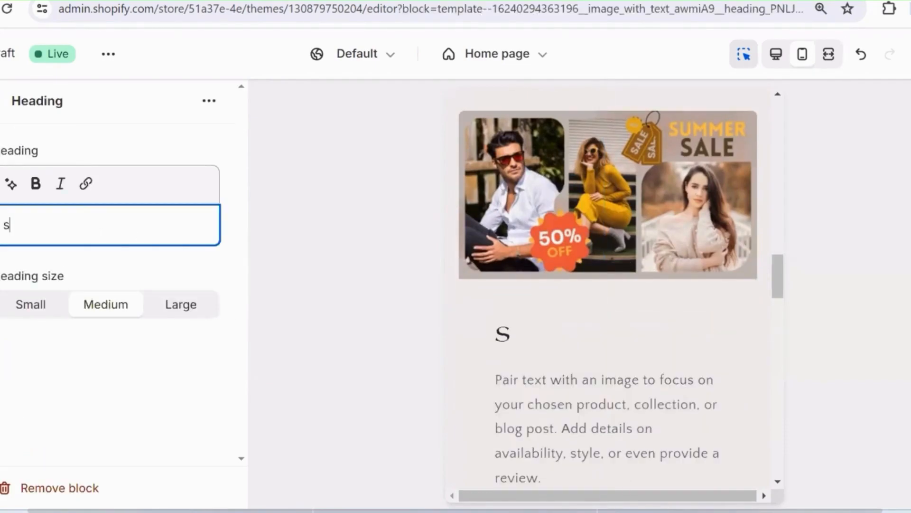
pyautogui.write('ummer sale')
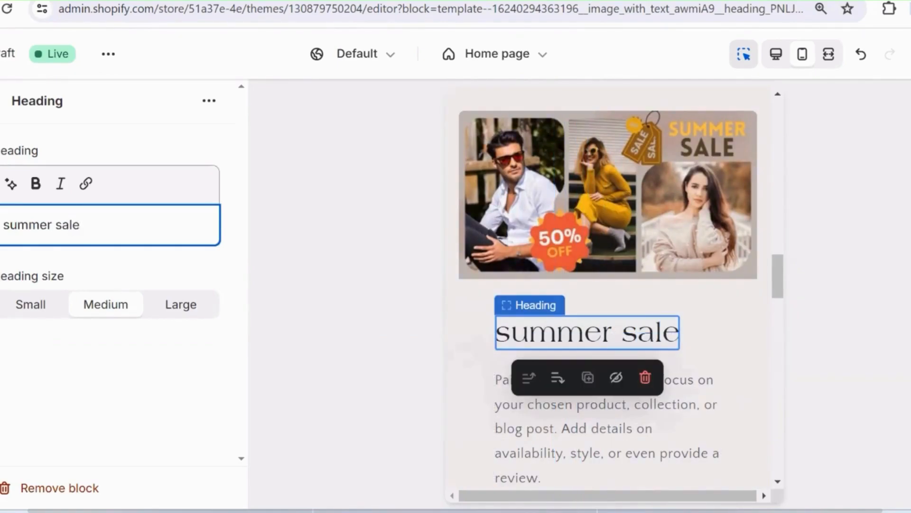
pyautogui.click(910, 54)
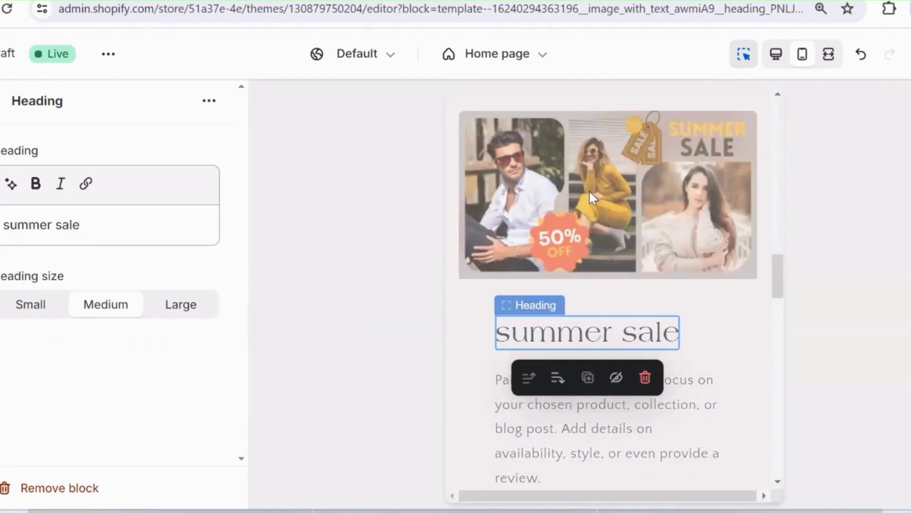
# - Compare the summer sale section and its neighbouring sections in the desktop and mobile previews
pyautogui.click(776, 55)
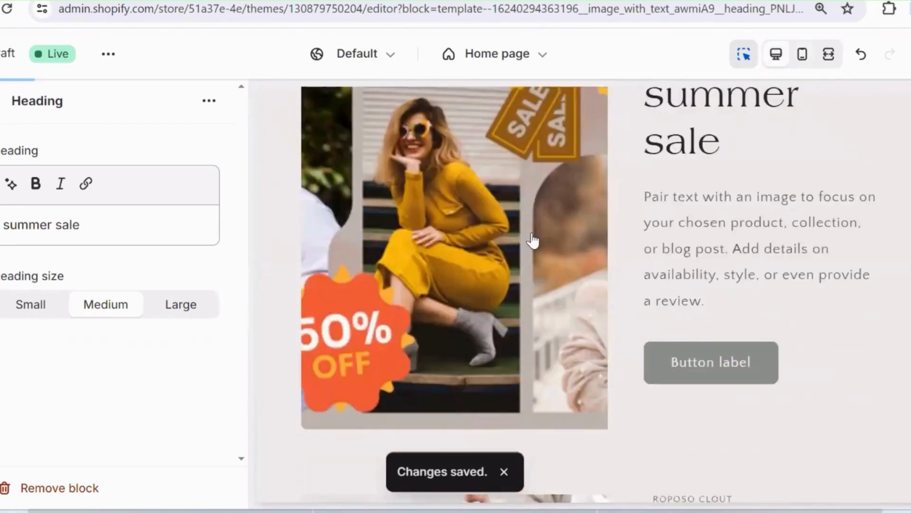
pyautogui.click(802, 55)
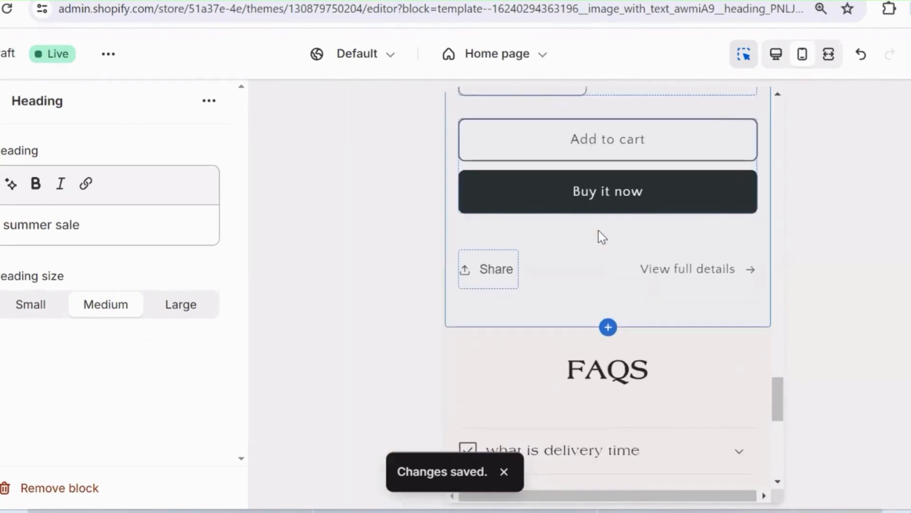
pyautogui.scroll(6, 602, 237)
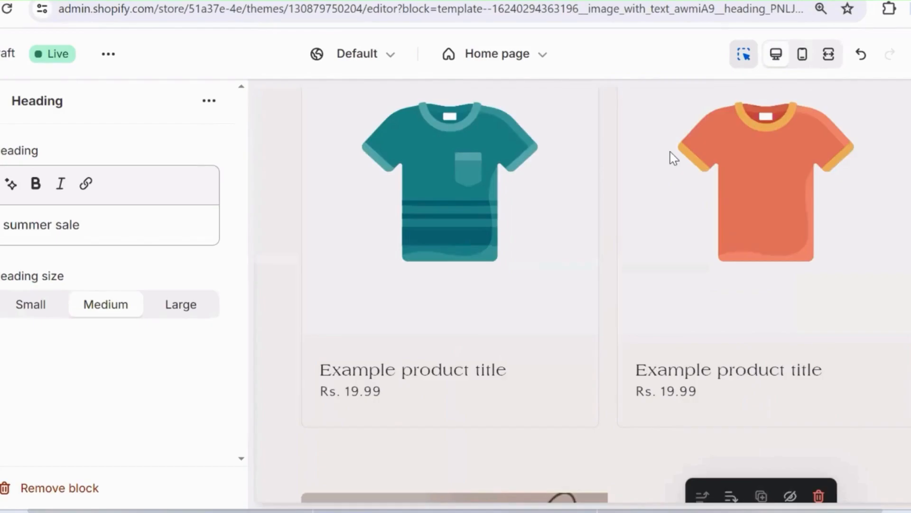
pyautogui.scroll(-10, 671, 155)
pyautogui.scroll(1, 673, 157)
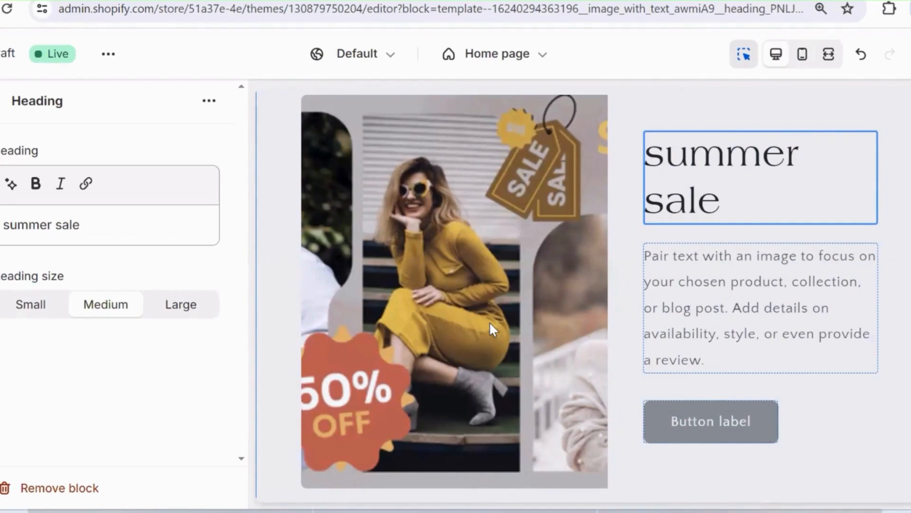
pyautogui.click(801, 64)
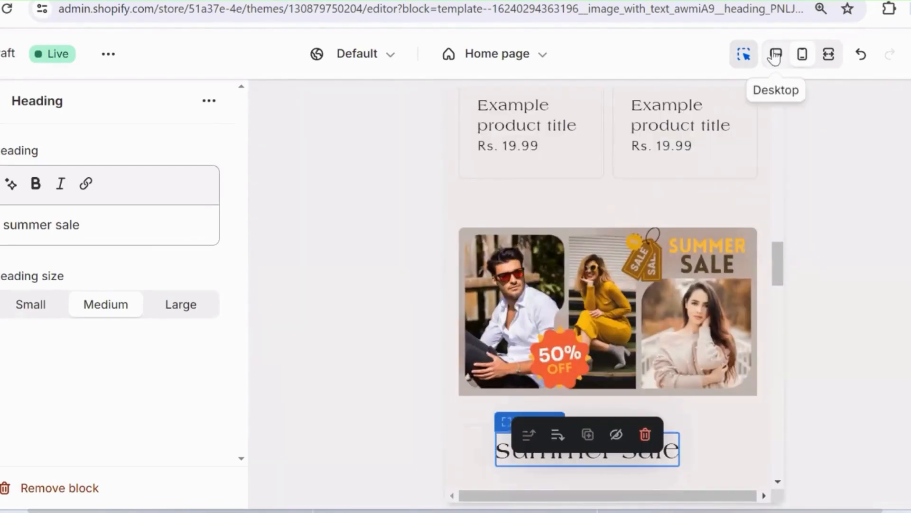
pyautogui.click(775, 55)
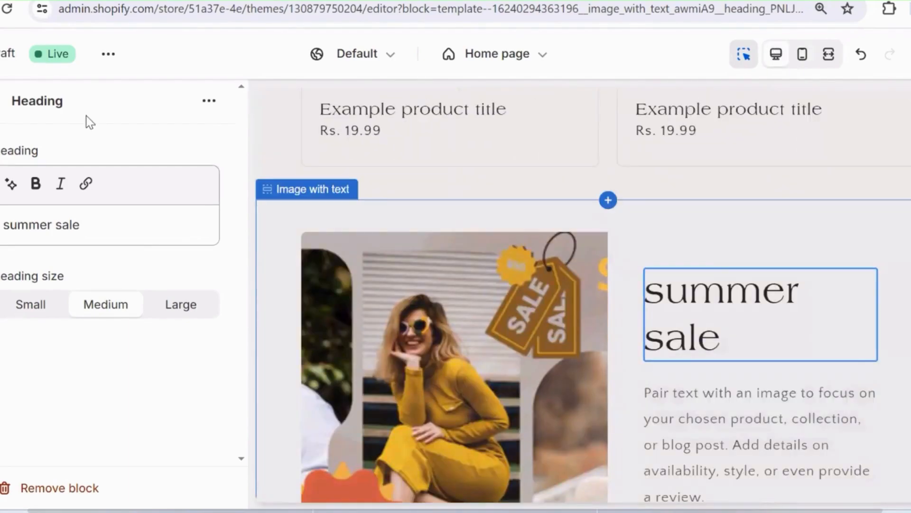
# - Set the Image with text section's desktop content position to Middle and its desktop content alignment to Center
pyautogui.click(2, 105)
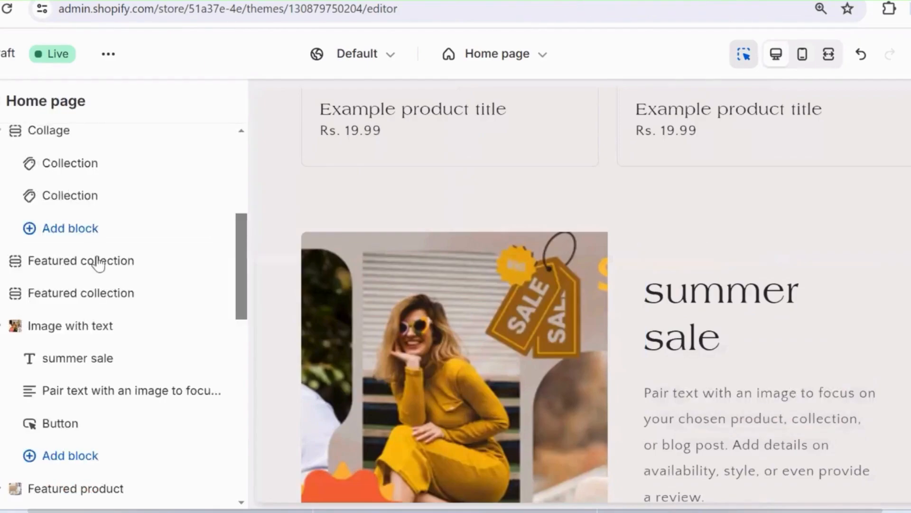
pyautogui.click(100, 321)
pyautogui.scroll(-5, 100, 317)
pyautogui.scroll(-15, 101, 317)
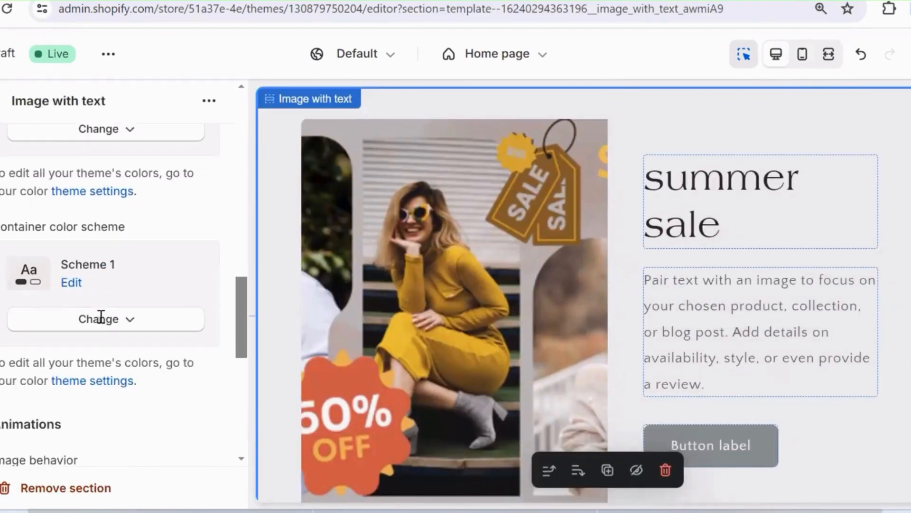
pyautogui.scroll(6, 101, 317)
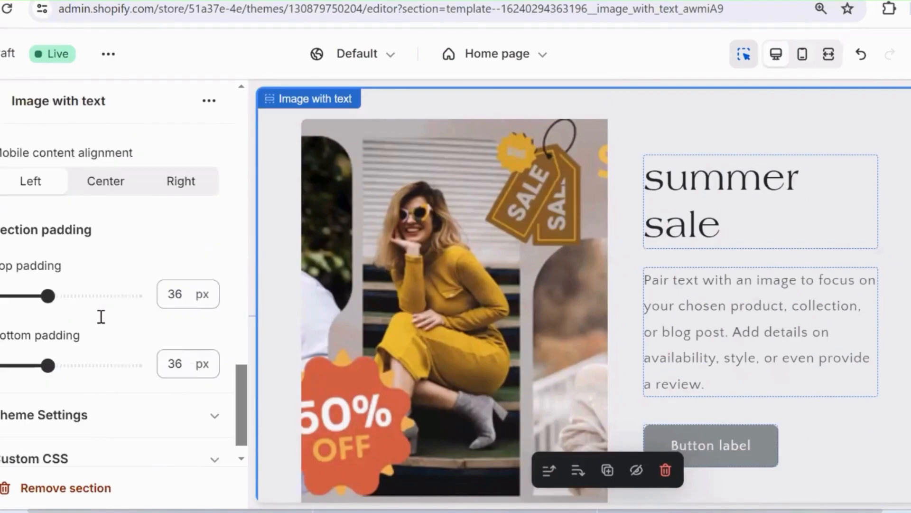
pyautogui.scroll(6, 101, 317)
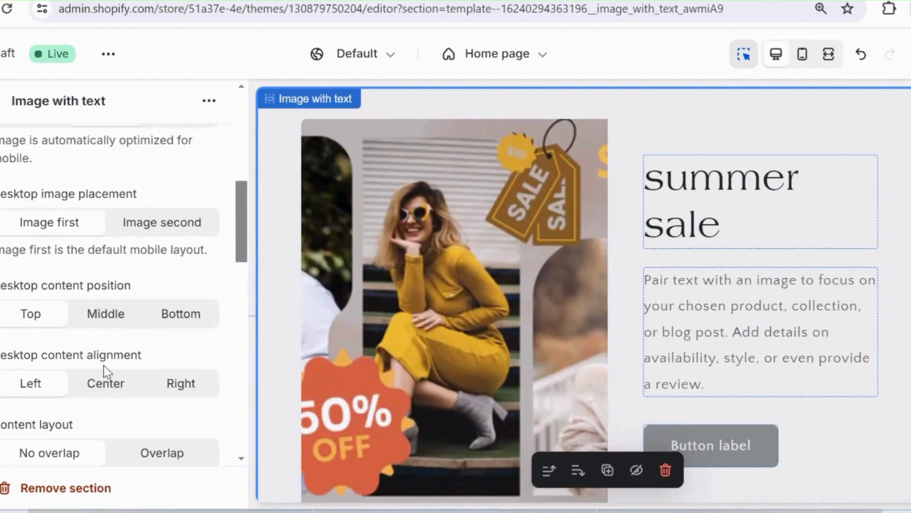
pyautogui.click(106, 318)
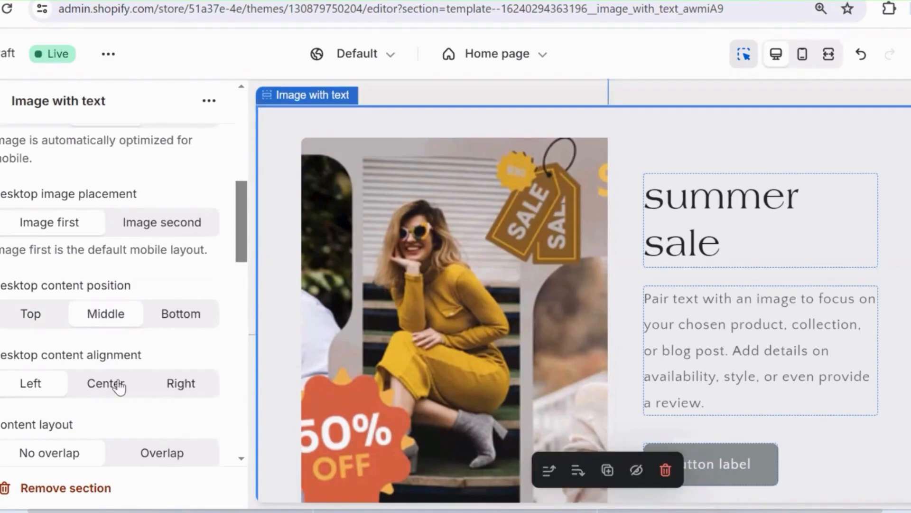
pyautogui.click(106, 383)
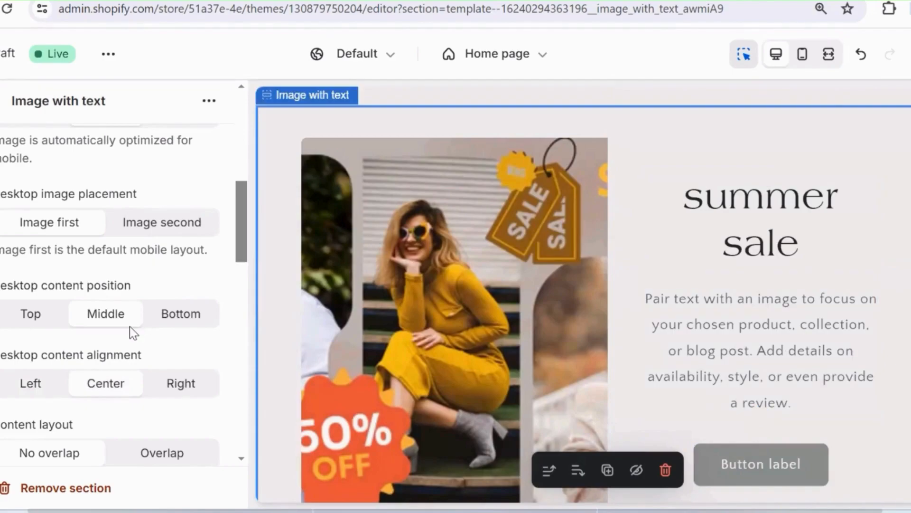
# - Try the Image second placement and the Small desktop image width, restoring Image first and Medium
pyautogui.click(139, 220)
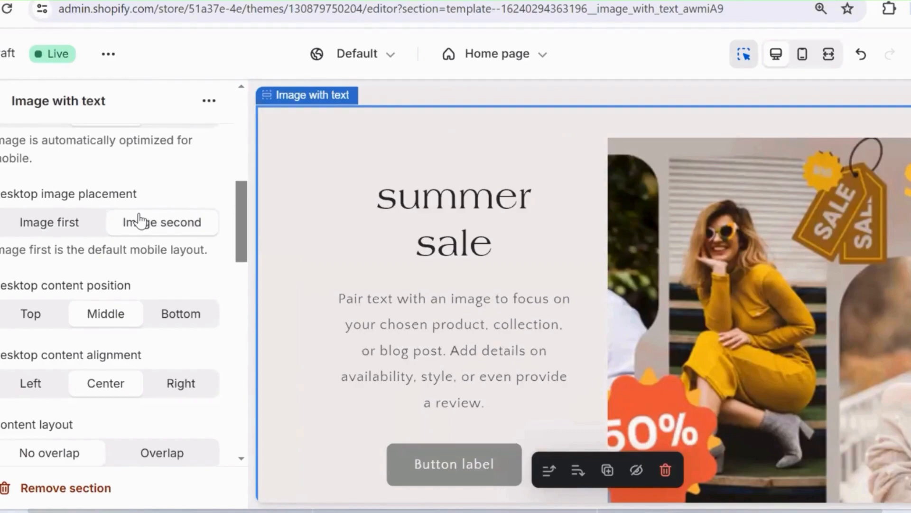
pyautogui.click(23, 214)
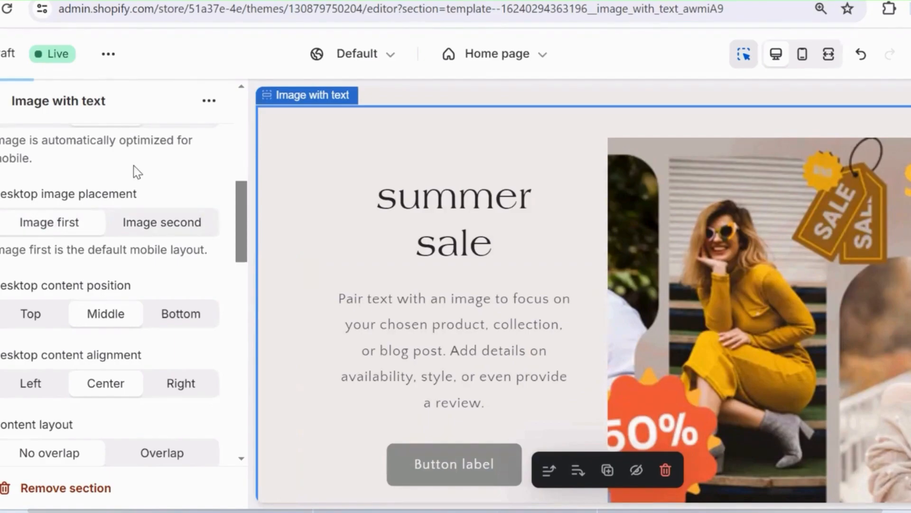
pyautogui.scroll(5, 133, 165)
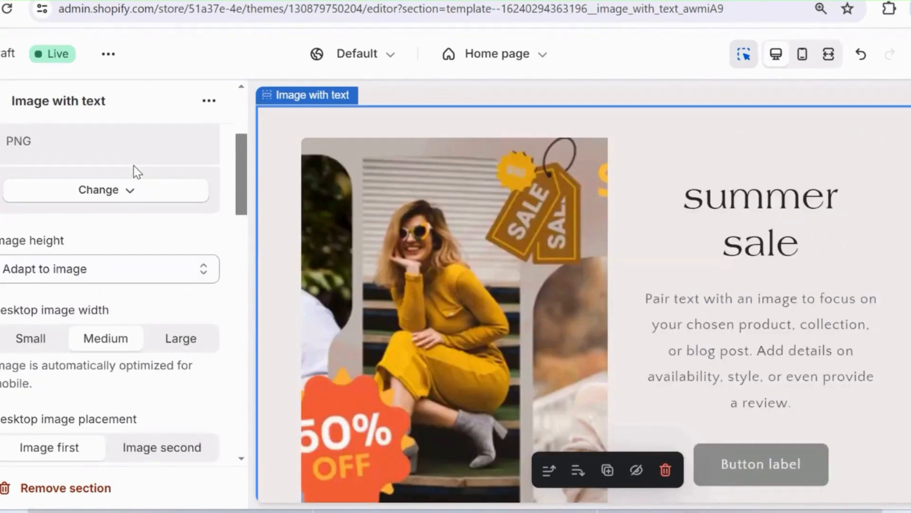
pyautogui.click(30, 349)
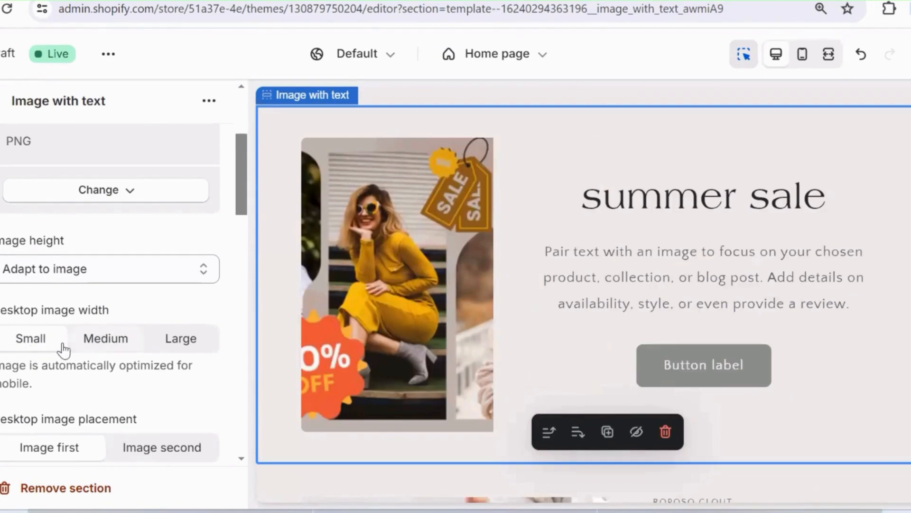
pyautogui.click(105, 338)
pyautogui.scroll(1, 114, 339)
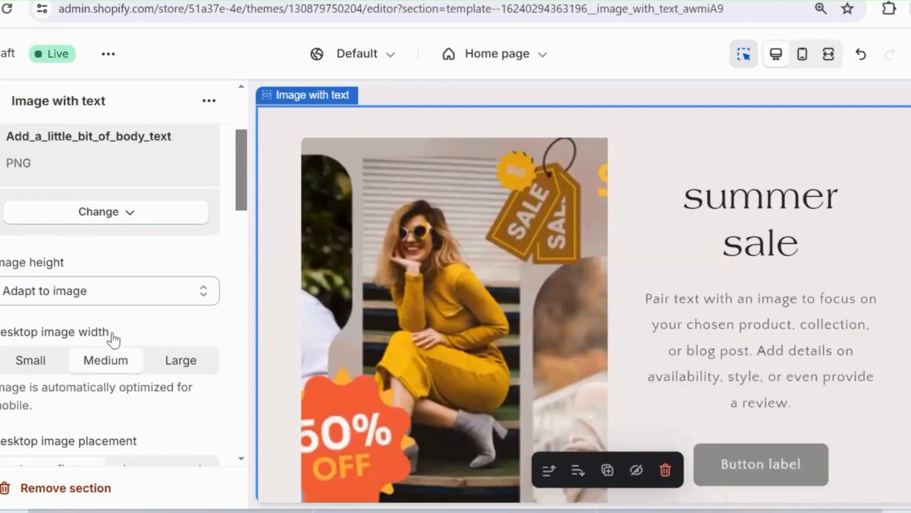
# - Try the Large image height for the Image with text section and settle on Small
pyautogui.click(132, 309)
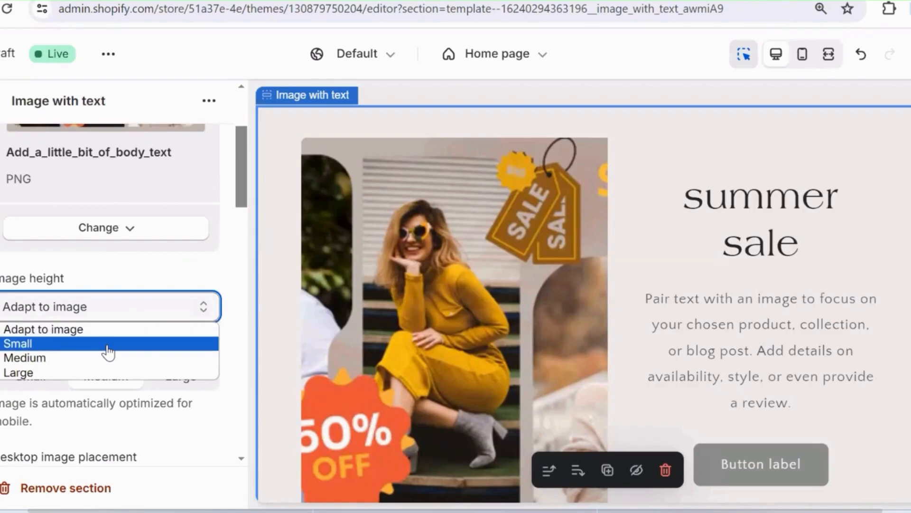
pyautogui.click(109, 352)
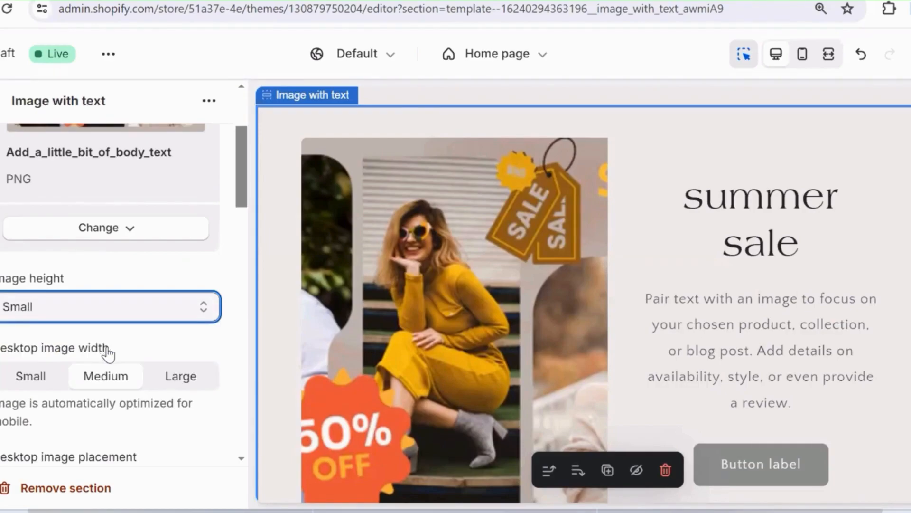
pyautogui.click(142, 305)
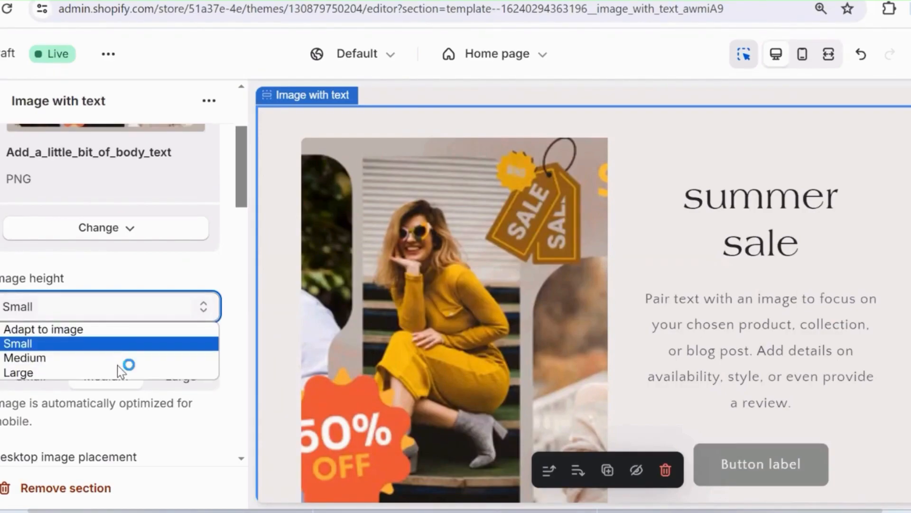
pyautogui.click(116, 372)
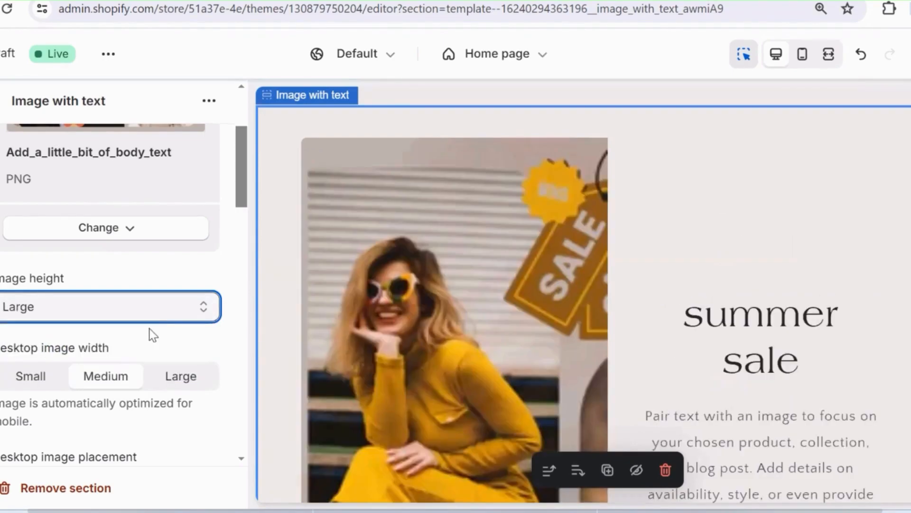
pyautogui.click(153, 305)
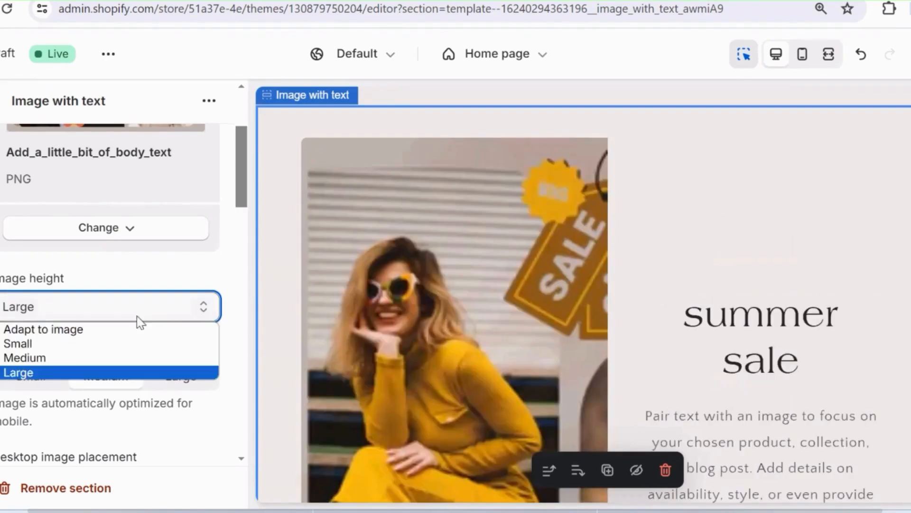
pyautogui.click(112, 343)
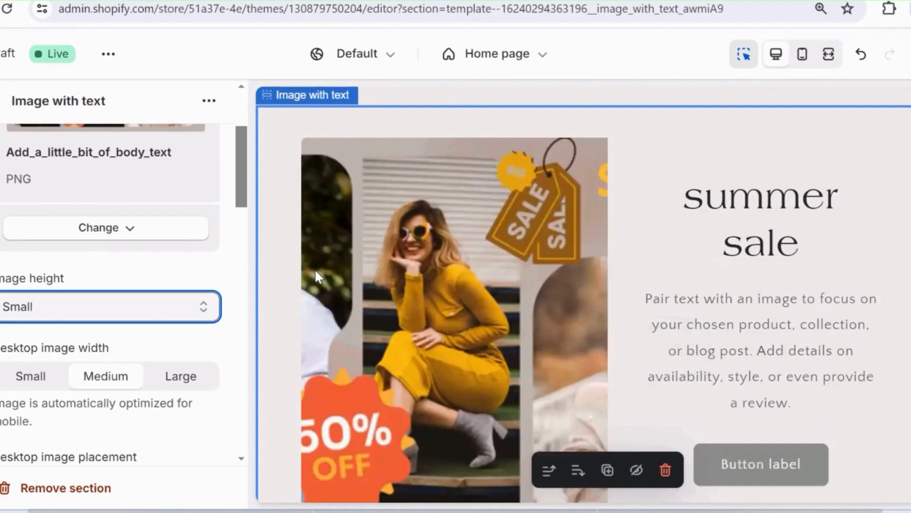
pyautogui.scroll(-1, 418, 266)
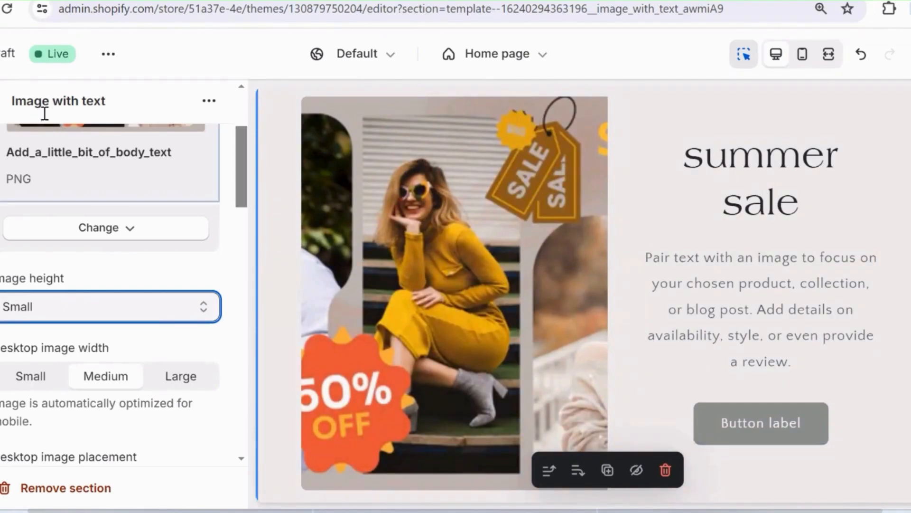
# - Return to the home page section list and review the mobile preview from the Image with text section down to the email signup
pyautogui.click(1, 109)
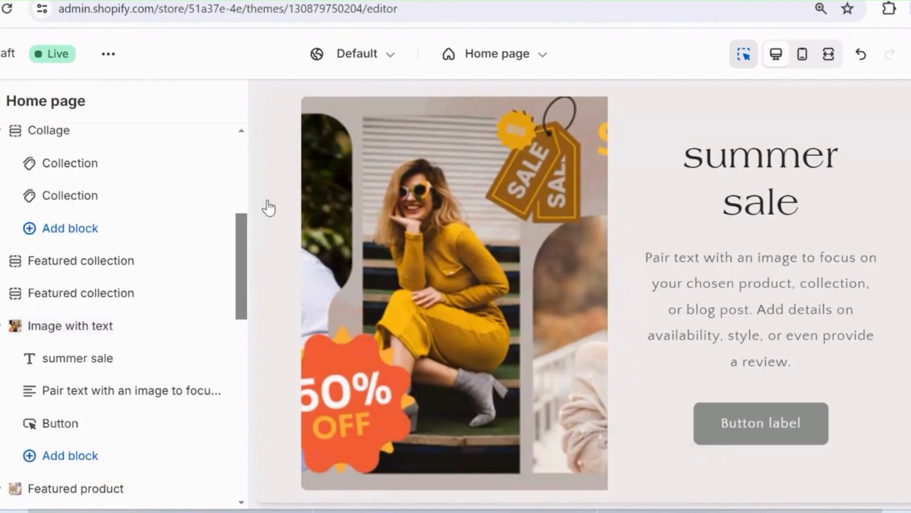
pyautogui.click(803, 54)
pyautogui.scroll(-3, 649, 222)
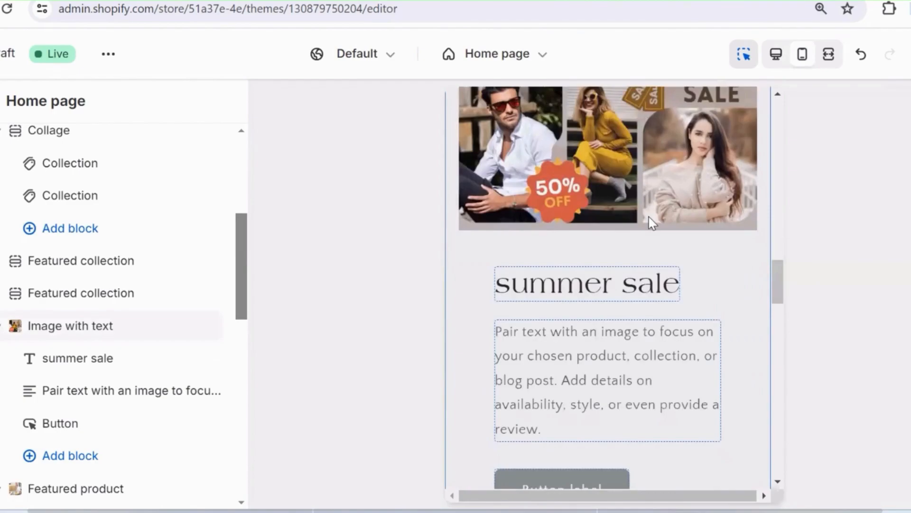
pyautogui.scroll(2, 650, 222)
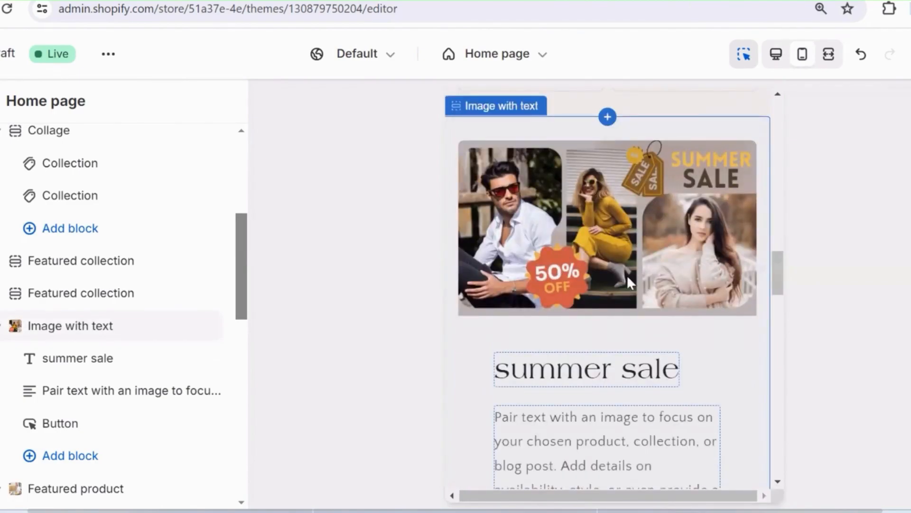
pyautogui.scroll(-5, 588, 258)
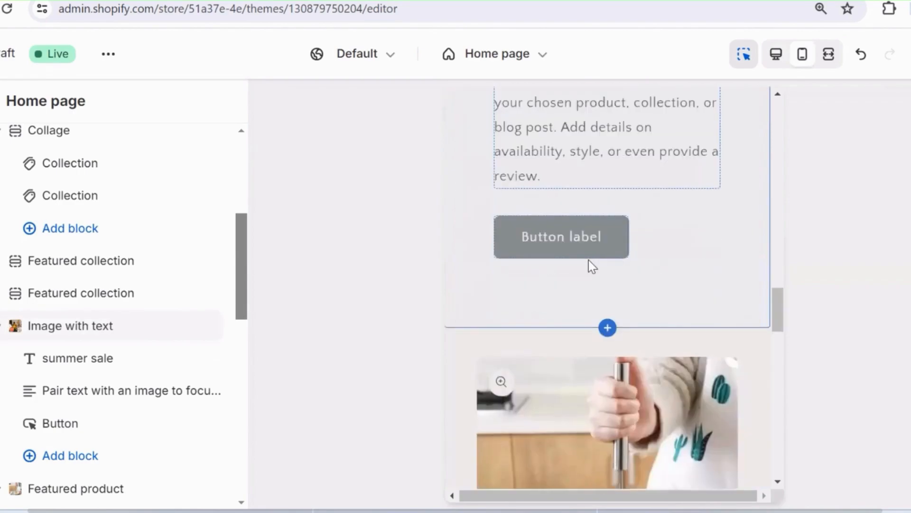
pyautogui.scroll(-10, 588, 258)
pyautogui.scroll(-5, 587, 258)
pyautogui.scroll(-7, 56, 378)
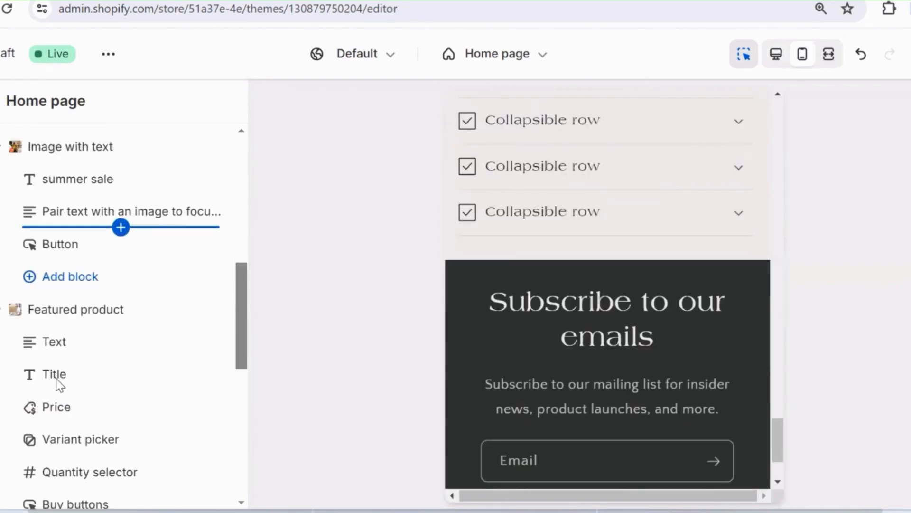
pyautogui.scroll(-5, 56, 377)
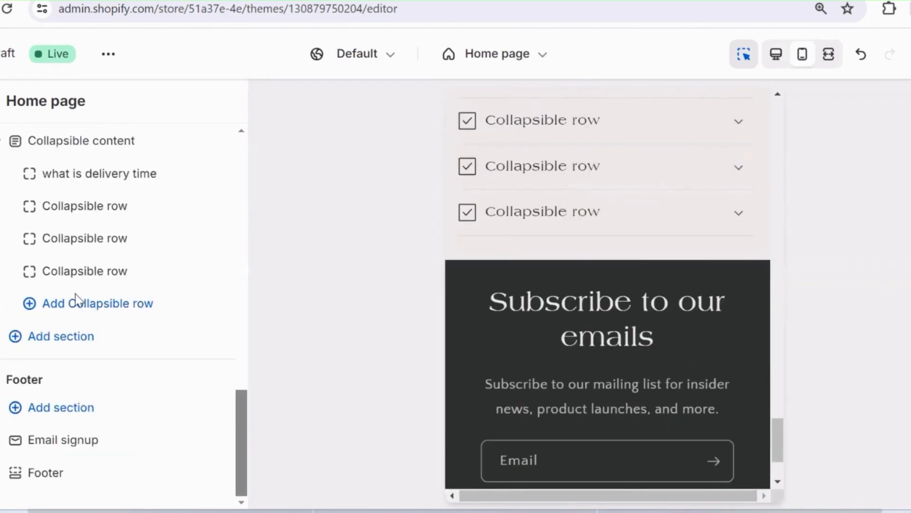
# - Add a Slideshow section below the collapsible content and add two extra image slides to it
pyautogui.click(78, 335)
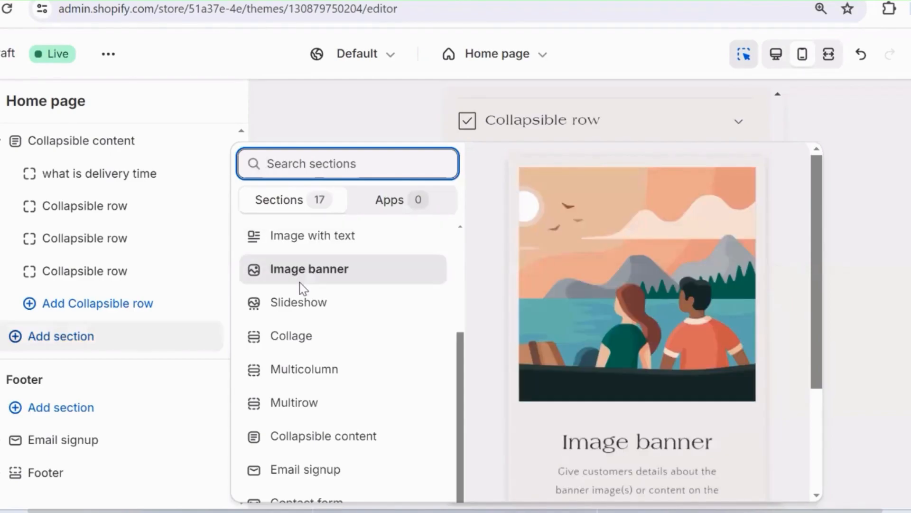
pyautogui.click(302, 296)
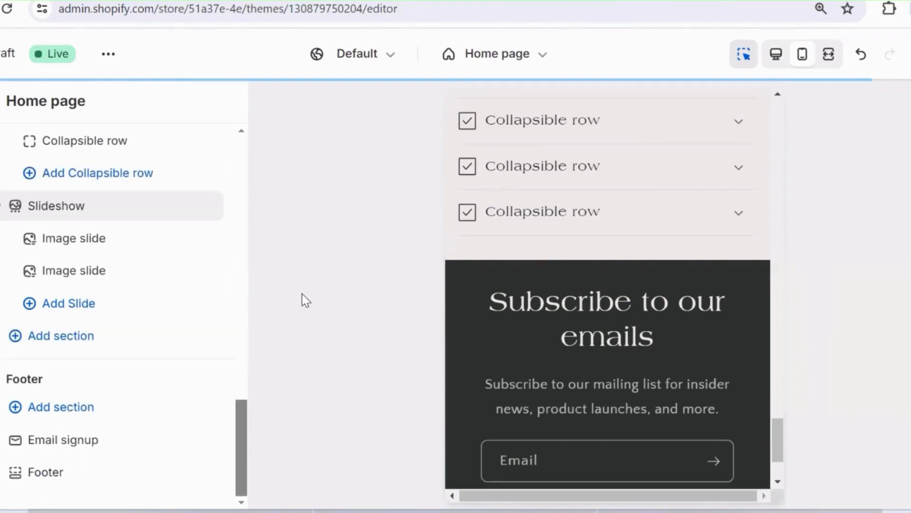
pyautogui.scroll(-5, 544, 282)
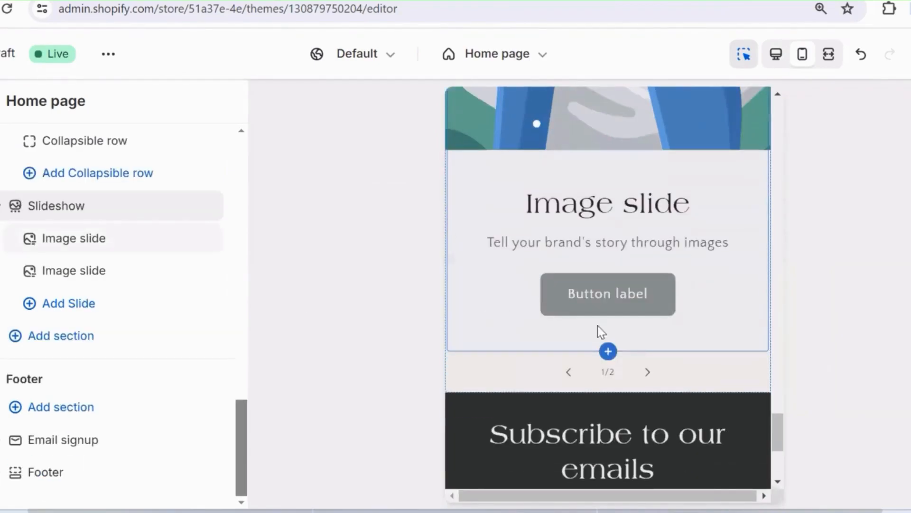
pyautogui.click(93, 303)
pyautogui.click(84, 337)
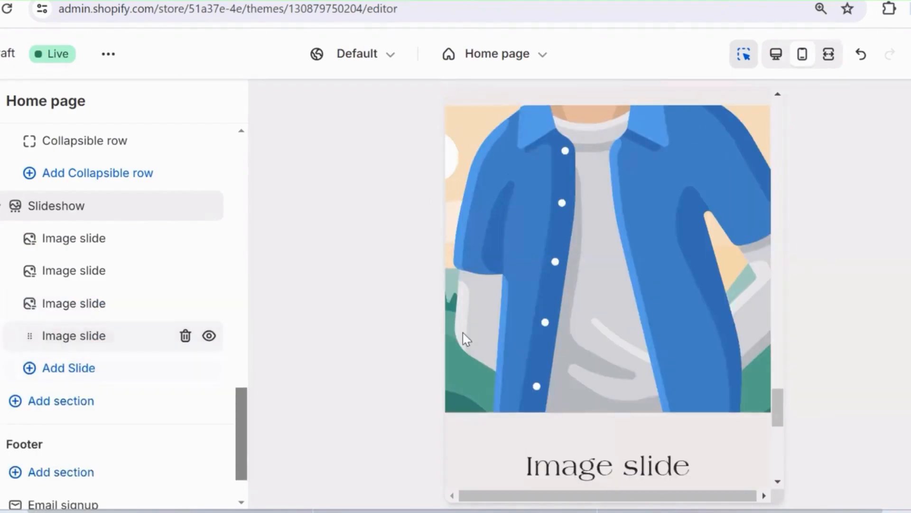
pyautogui.scroll(-5, 653, 350)
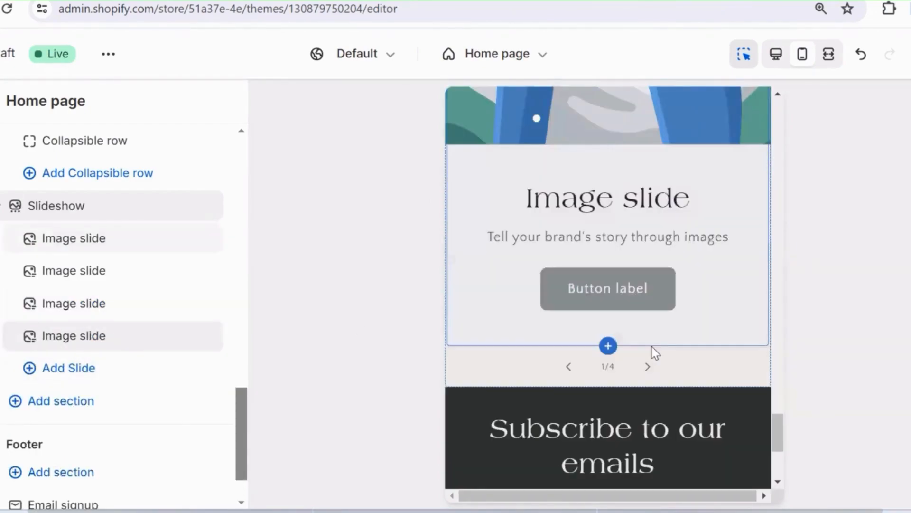
# - Set the Slideshow to change slides every 3 seconds, save the theme and return to the section list
pyautogui.click(126, 201)
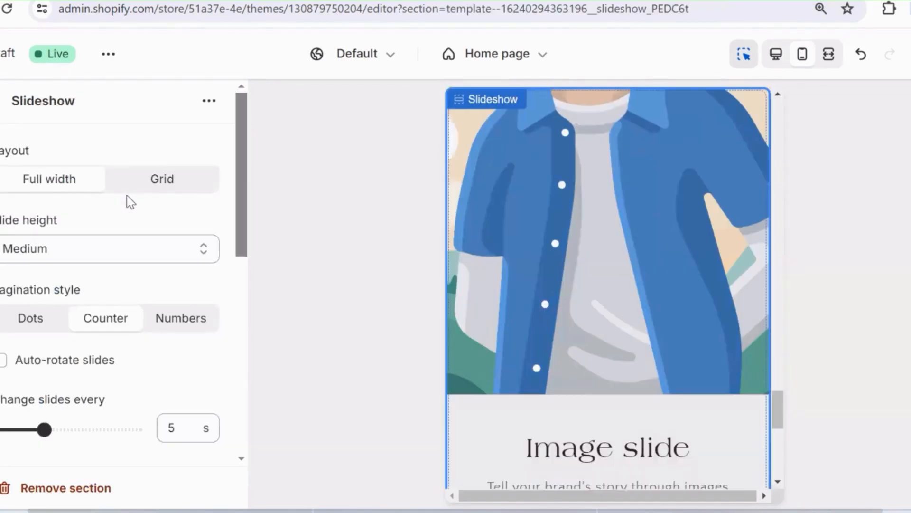
pyautogui.moveTo(2, 423); pyautogui.dragTo(2, 430)
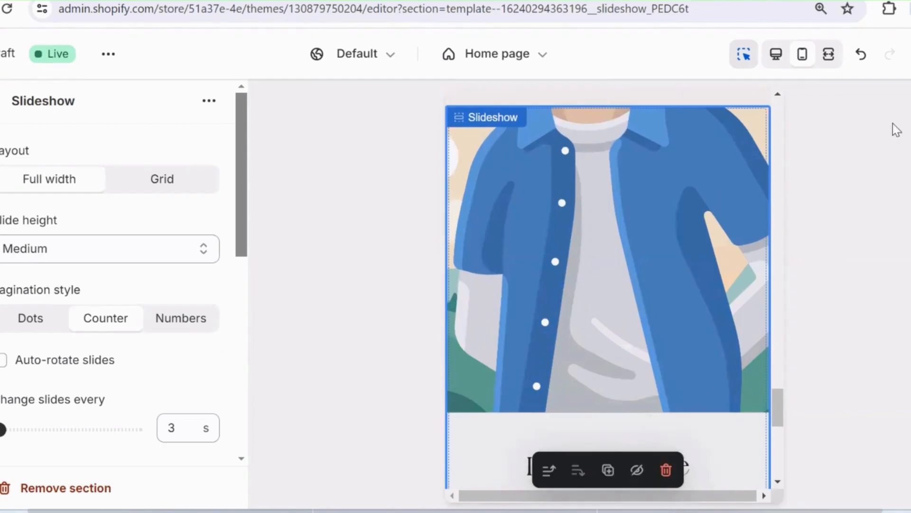
pyautogui.click(910, 54)
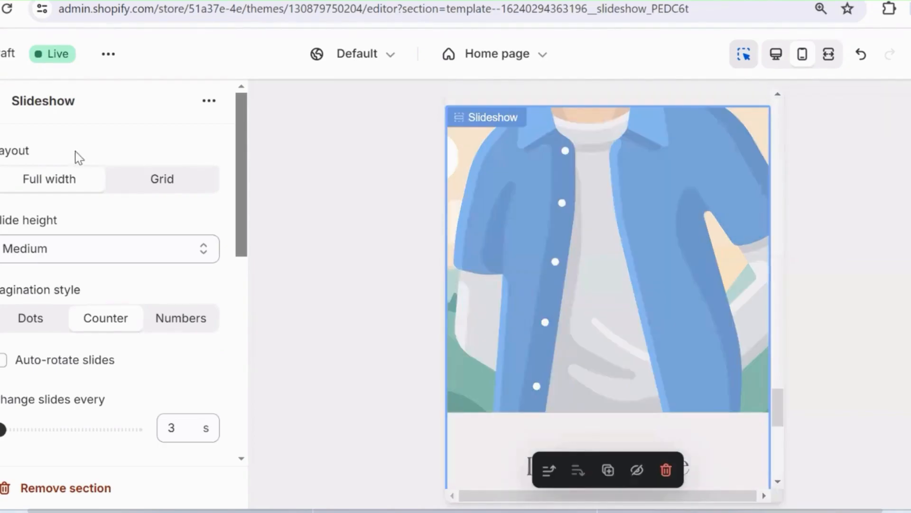
pyautogui.click(3, 113)
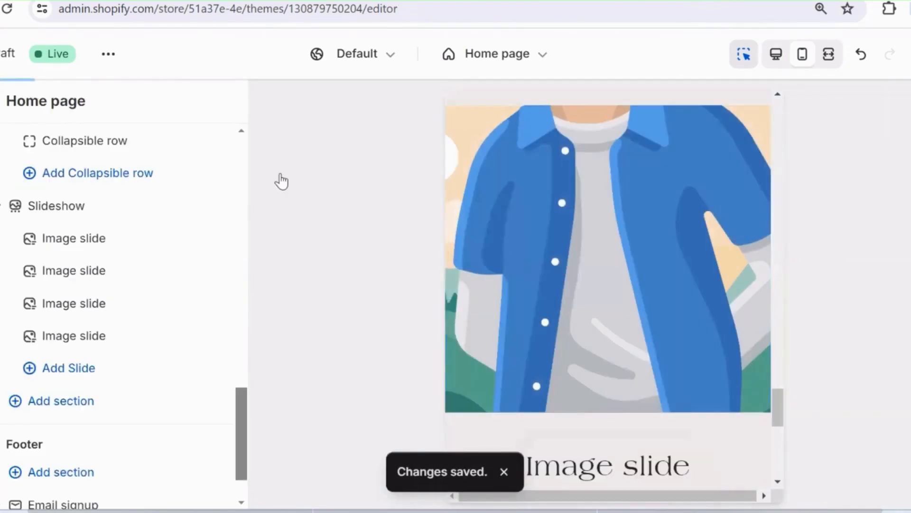
pyautogui.scroll(-5, 673, 285)
pyautogui.scroll(-2, 674, 287)
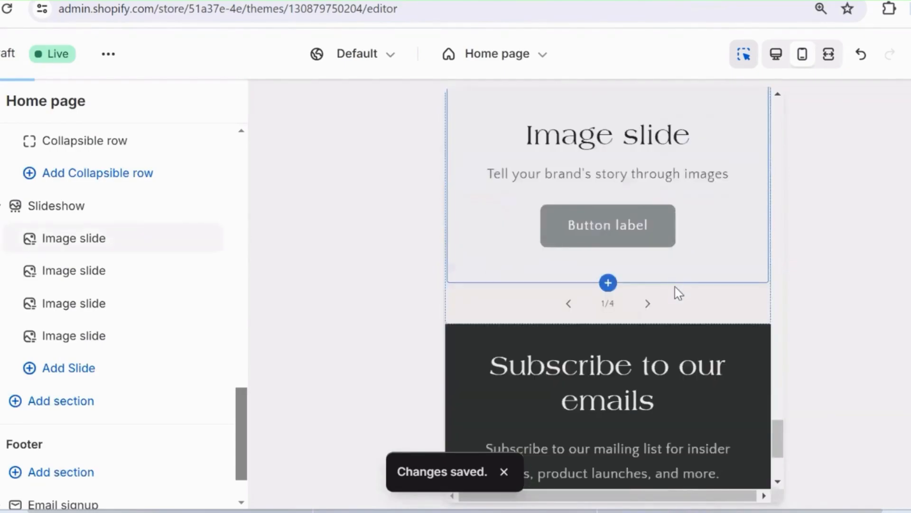
pyautogui.scroll(12, 675, 288)
pyautogui.scroll(-7, 675, 287)
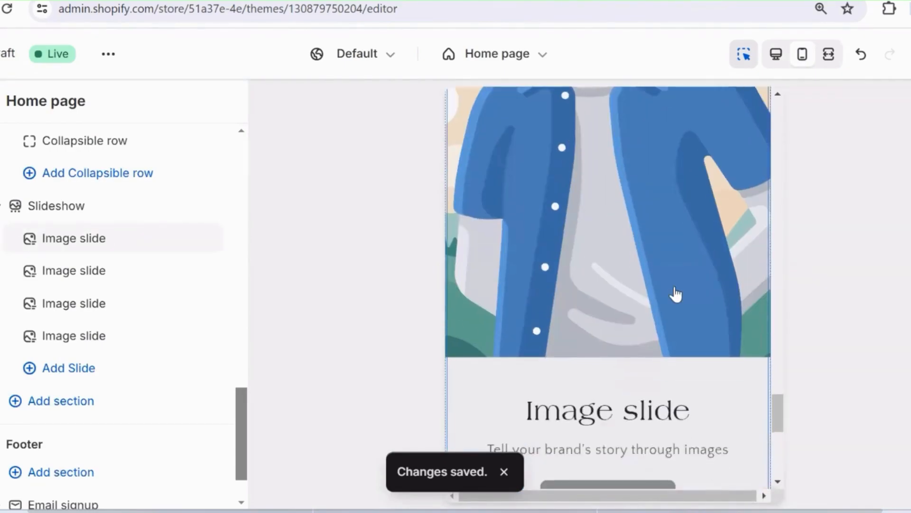
pyautogui.click(585, 269)
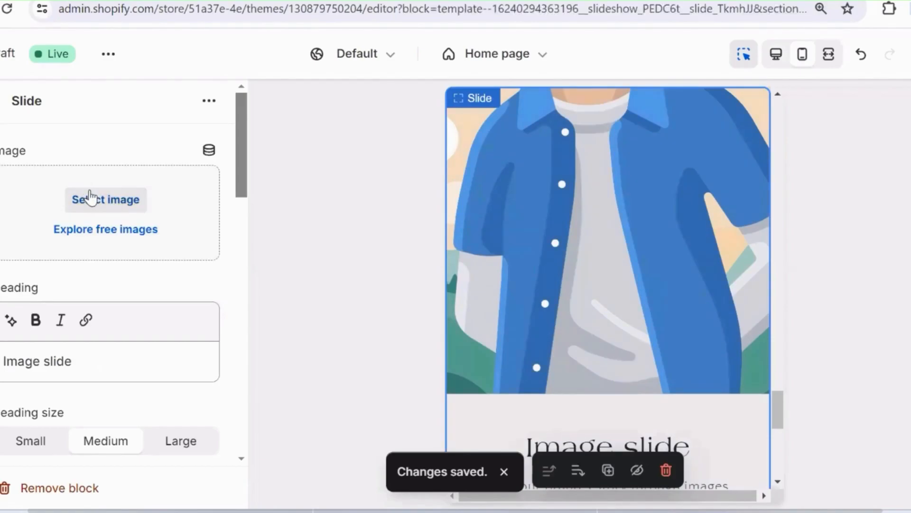
pyautogui.click(95, 200)
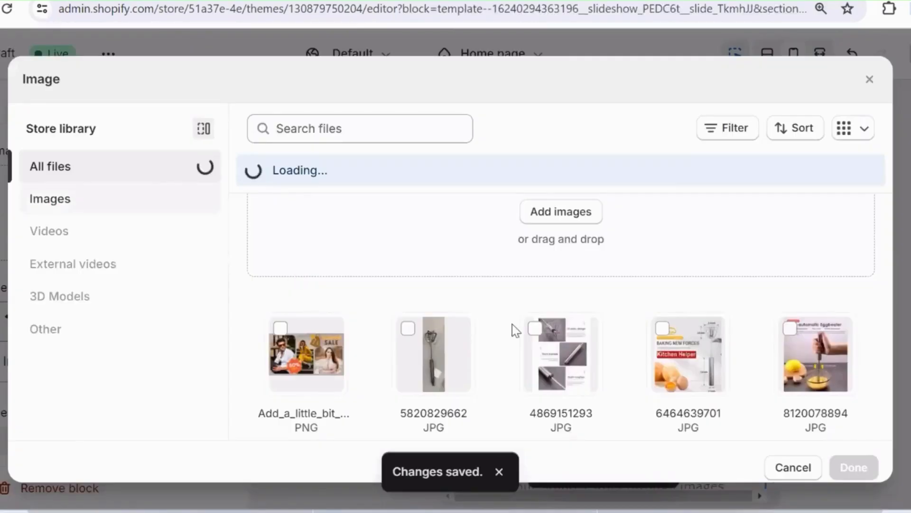
pyautogui.click(553, 327)
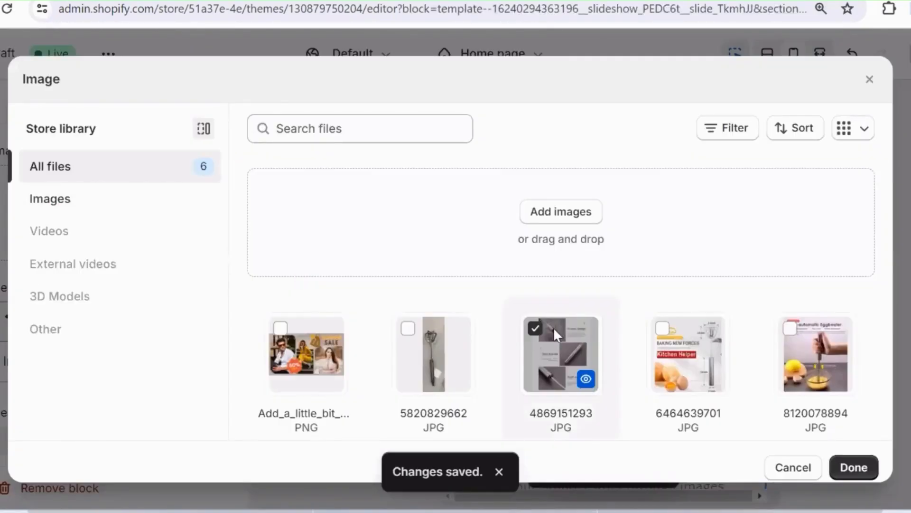
pyautogui.click(847, 467)
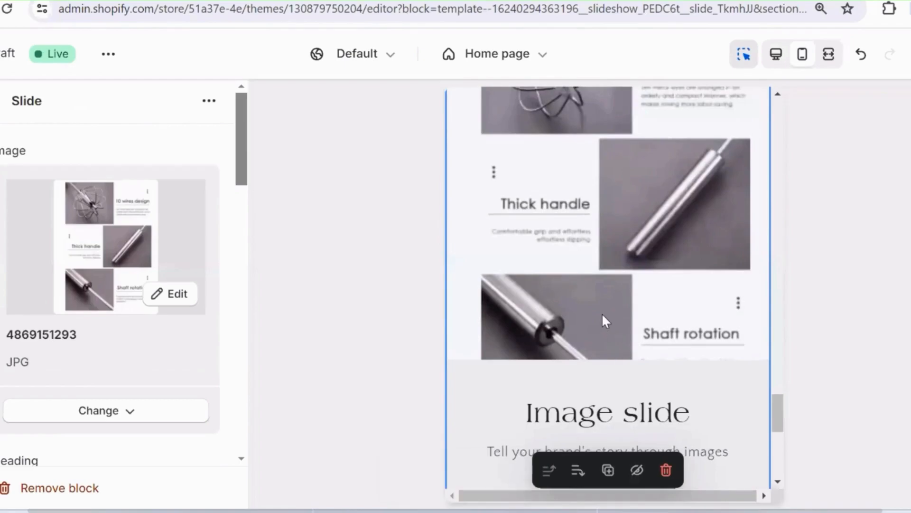
pyautogui.scroll(-2, 602, 311)
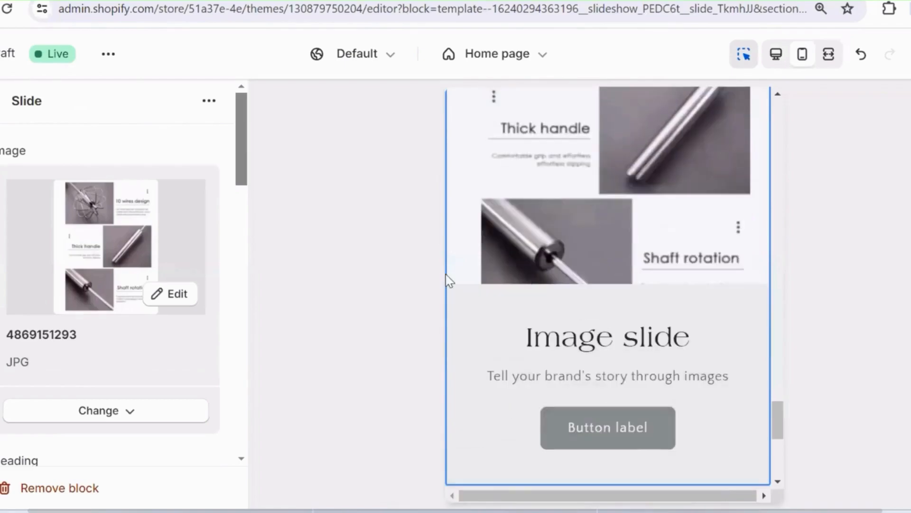
pyautogui.click(172, 411)
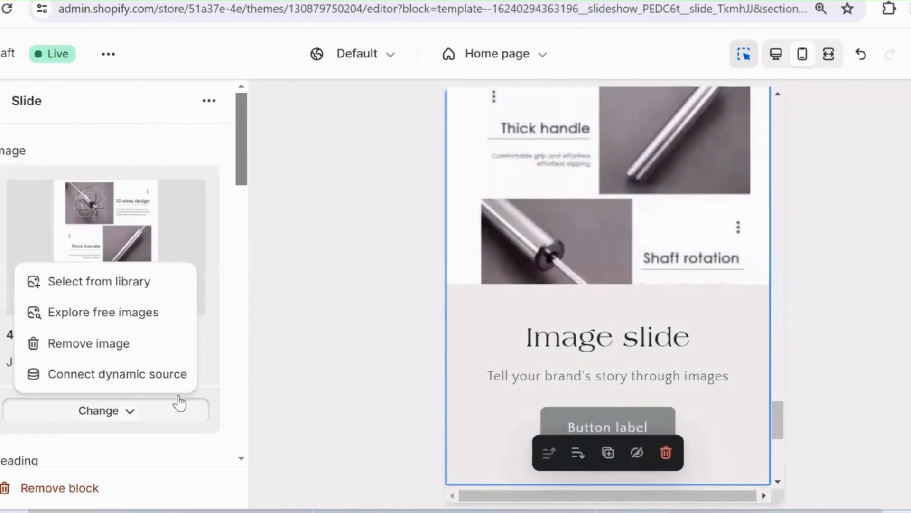
pyautogui.click(163, 280)
pyautogui.click(680, 328)
pyautogui.scroll(-2, 679, 321)
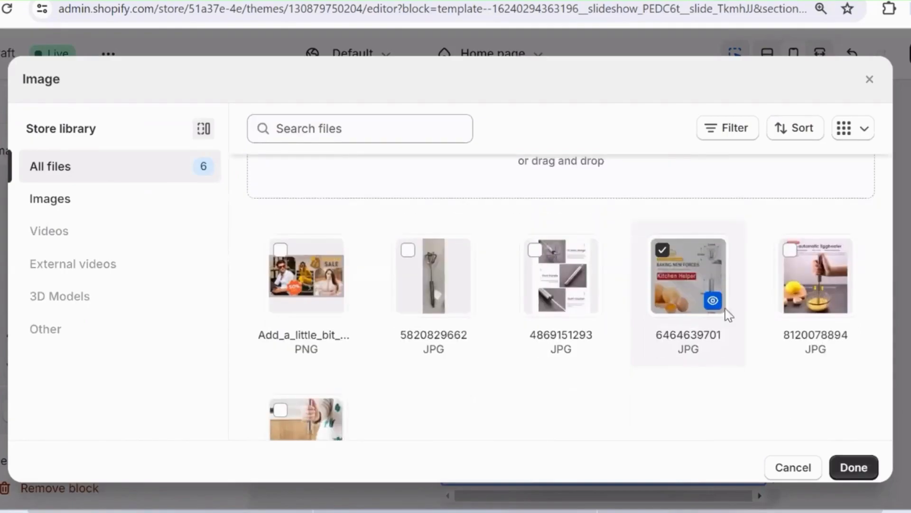
pyautogui.click(793, 295)
pyautogui.click(855, 467)
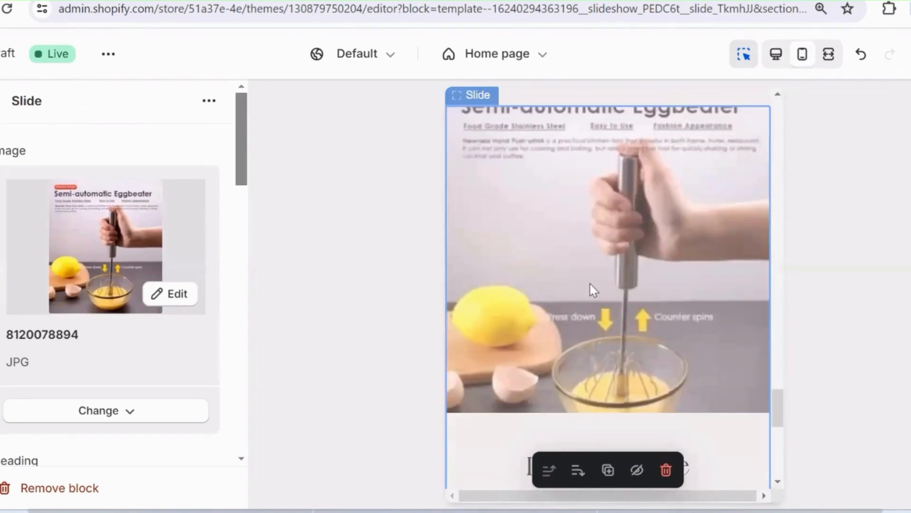
pyautogui.scroll(3, 600, 261)
pyautogui.scroll(2, 601, 261)
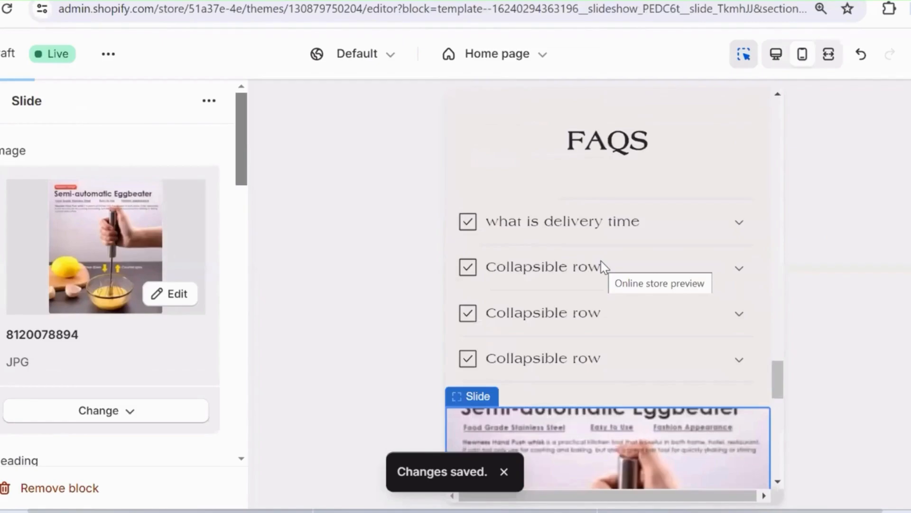
pyautogui.scroll(-2, 601, 261)
pyautogui.scroll(-3, 601, 260)
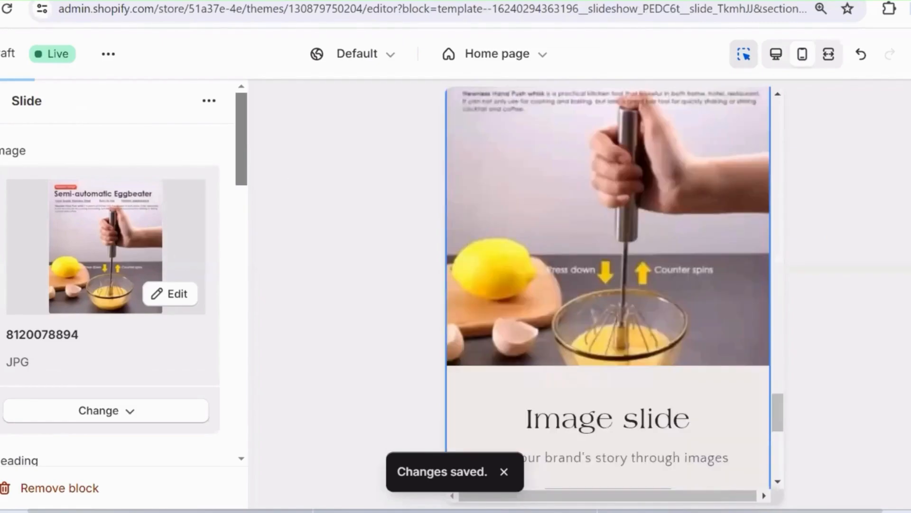
# - Move the Slideshow section up to between the second Featured collection and Image with text, and review the reordered home page
pyautogui.click(3, 105)
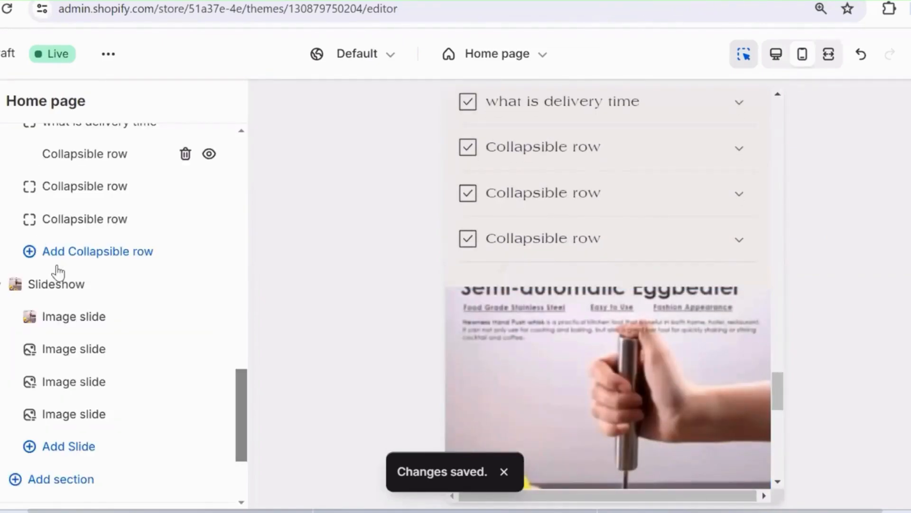
pyautogui.moveTo(78, 285); pyautogui.dragTo(81, 200)
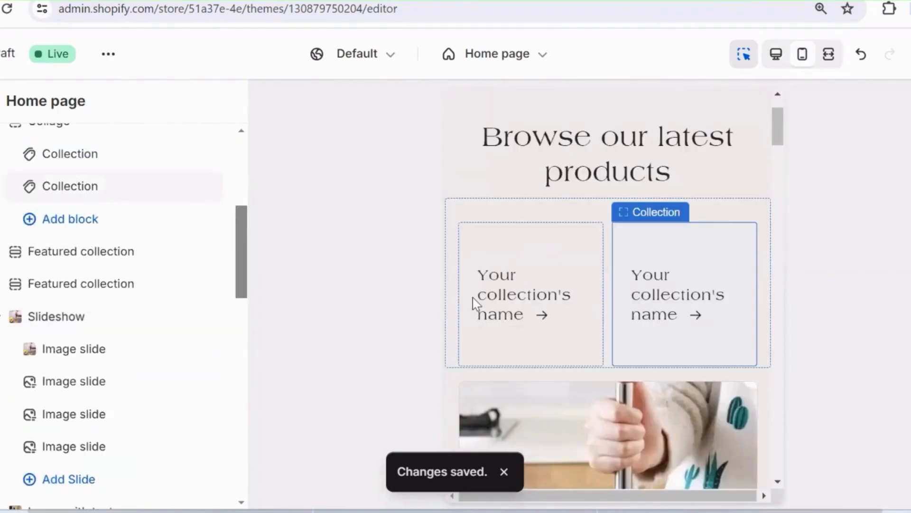
pyautogui.scroll(-3, 473, 297)
pyautogui.scroll(-15, 473, 299)
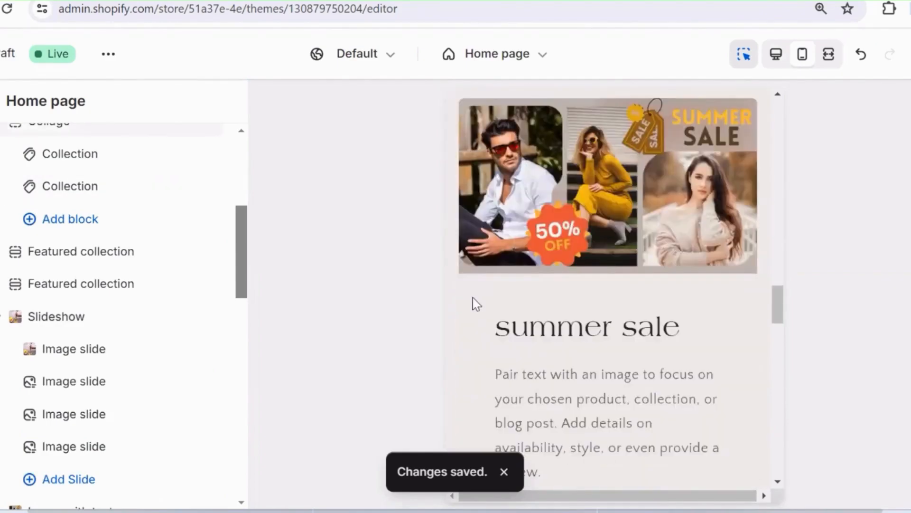
pyautogui.scroll(8, 473, 298)
pyautogui.scroll(-9, 473, 298)
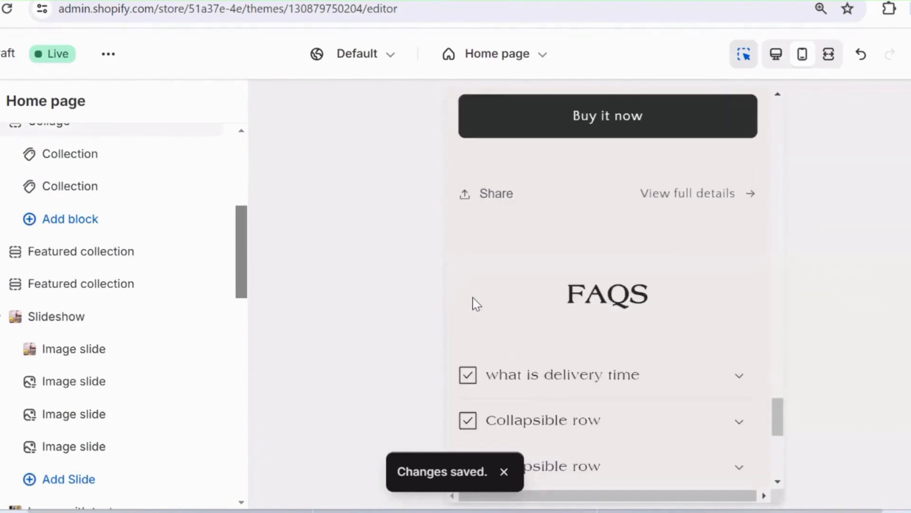
pyautogui.scroll(-10, 8, 311)
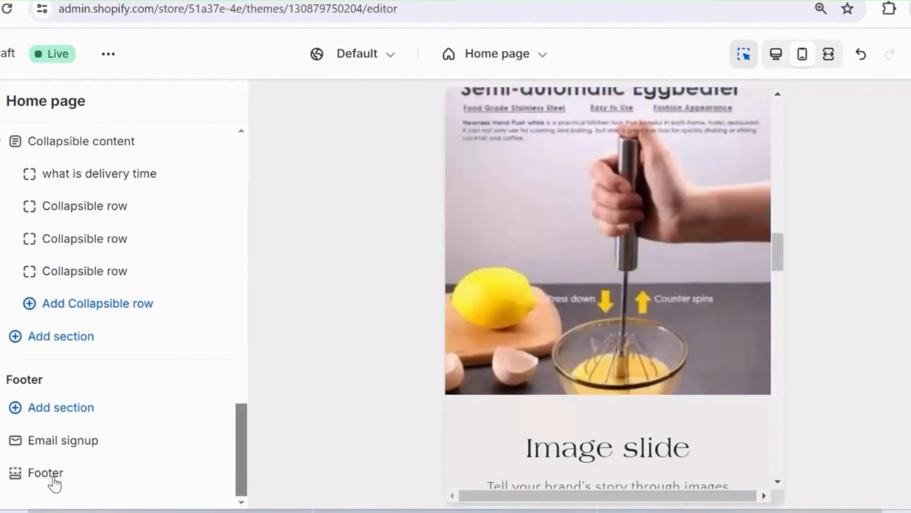
# - Add a Menu block to the footer, save the theme and check the footer in the mobile preview
pyautogui.click(54, 475)
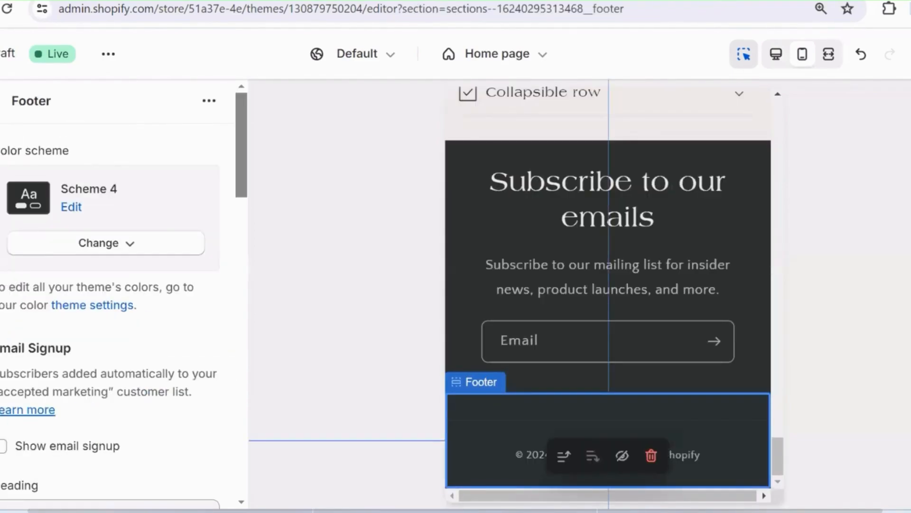
pyautogui.click(2, 102)
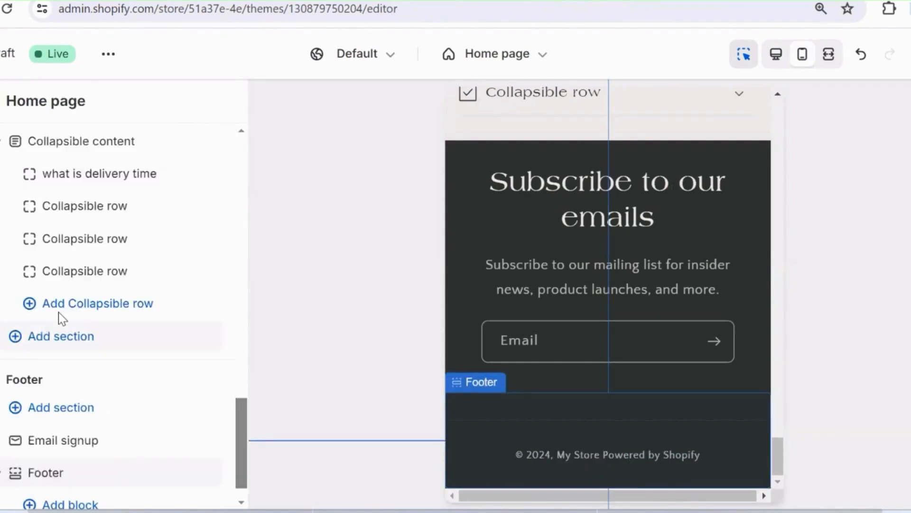
pyautogui.click(80, 475)
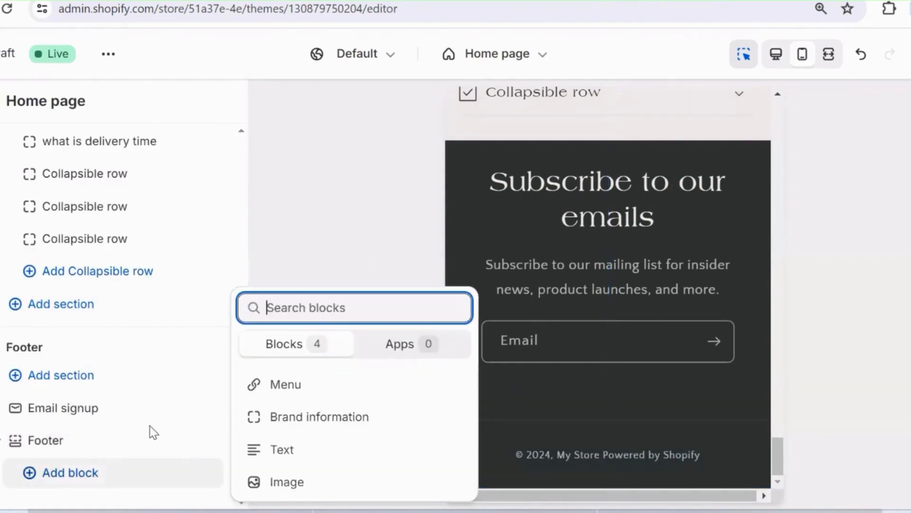
pyautogui.click(271, 383)
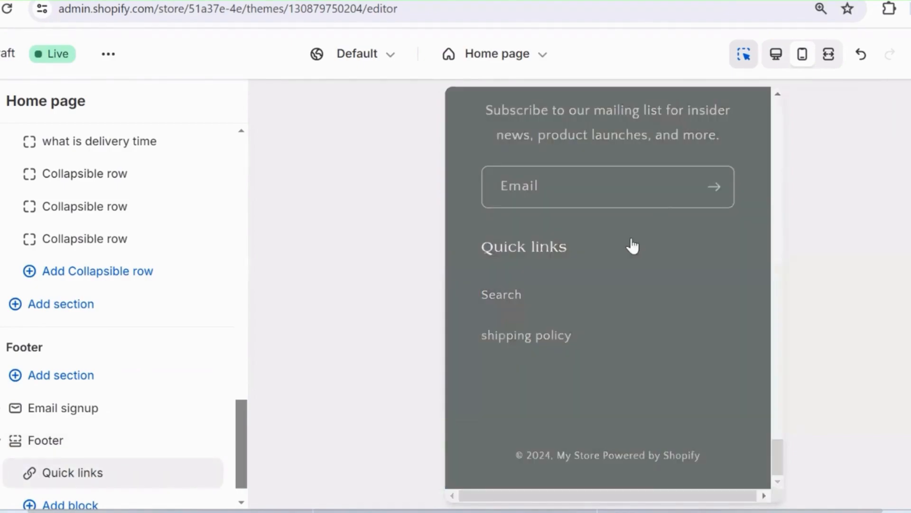
pyautogui.scroll(10, 643, 219)
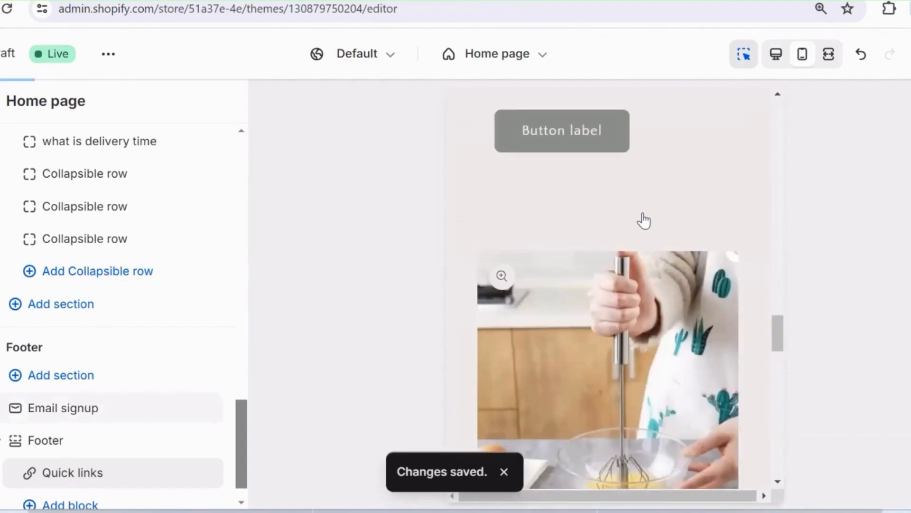
pyautogui.scroll(-20, 647, 219)
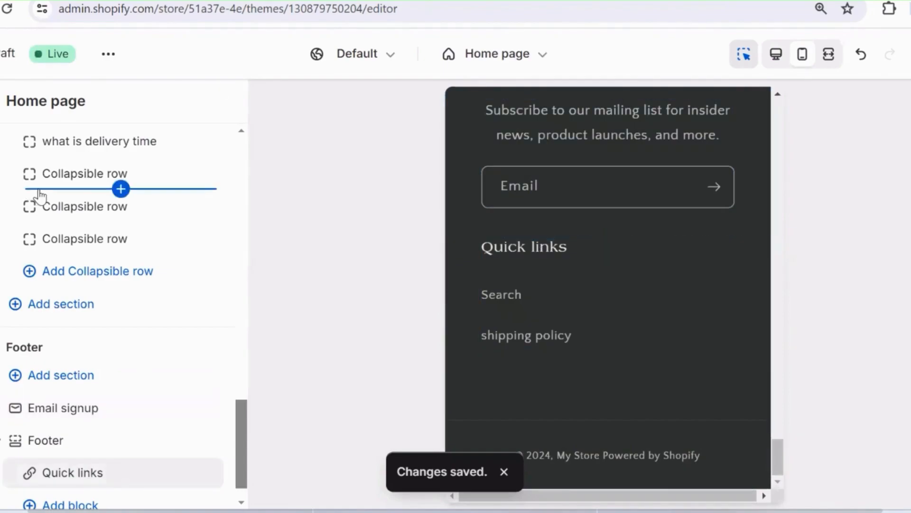
# - Add a Multicolumn section below the FAQS collapsible content and review its columns in the mobile preview
pyautogui.scroll(4, 41, 194)
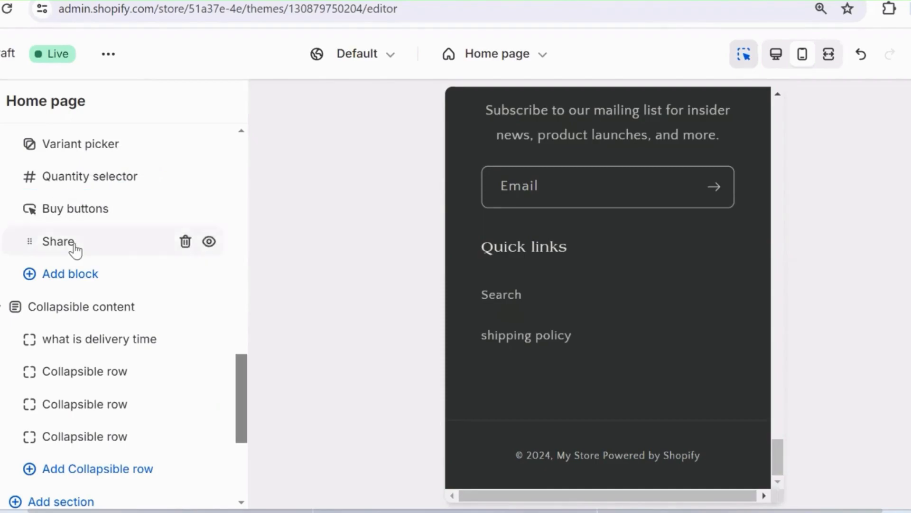
pyautogui.scroll(-5, 73, 249)
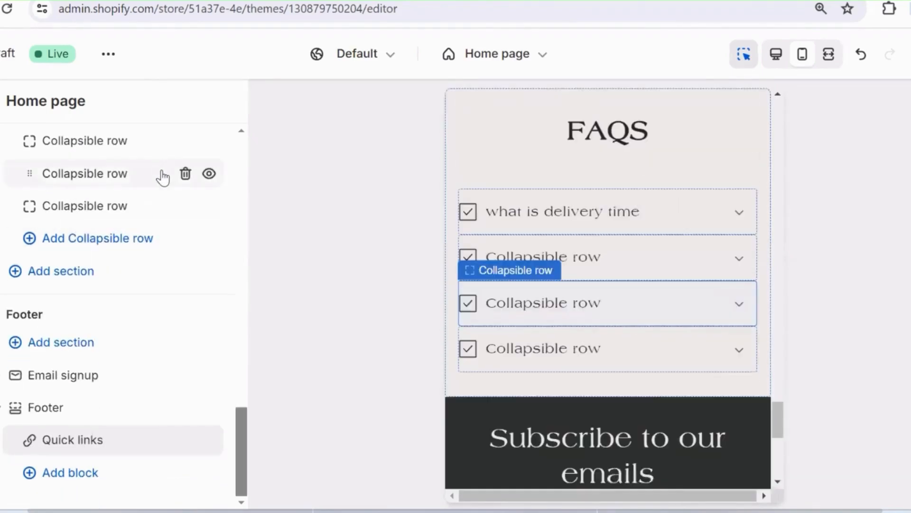
pyautogui.click(71, 270)
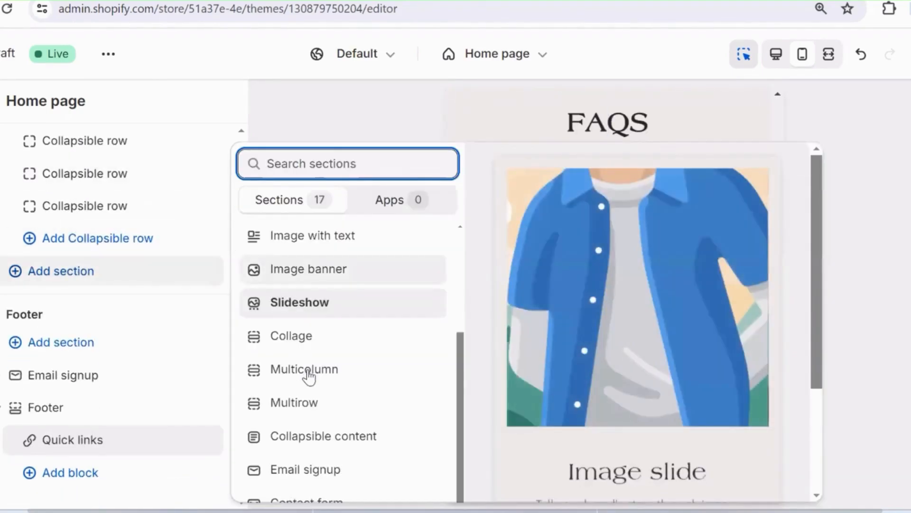
pyautogui.scroll(-1, 305, 373)
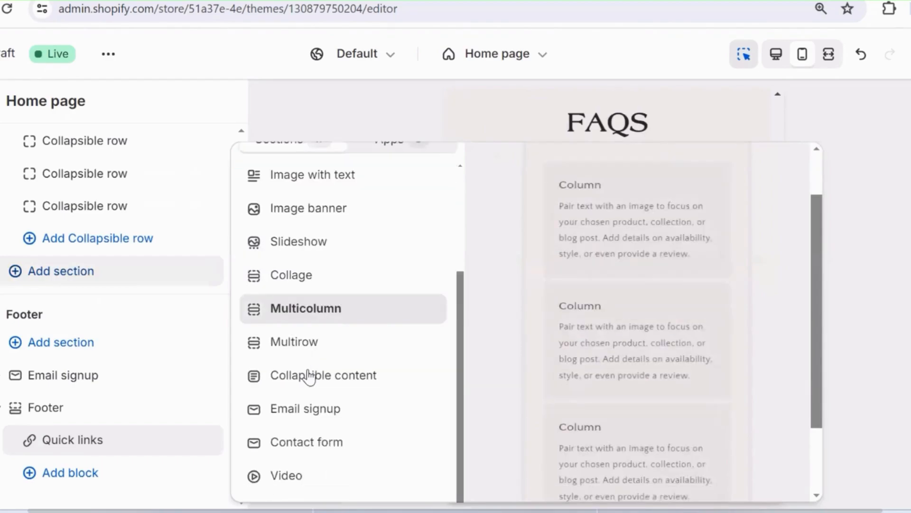
pyautogui.click(331, 299)
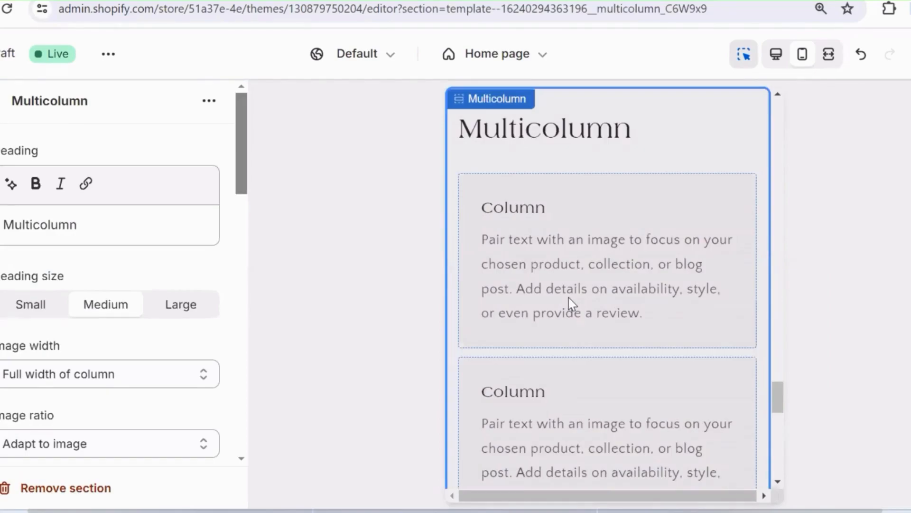
pyautogui.scroll(-4, 568, 298)
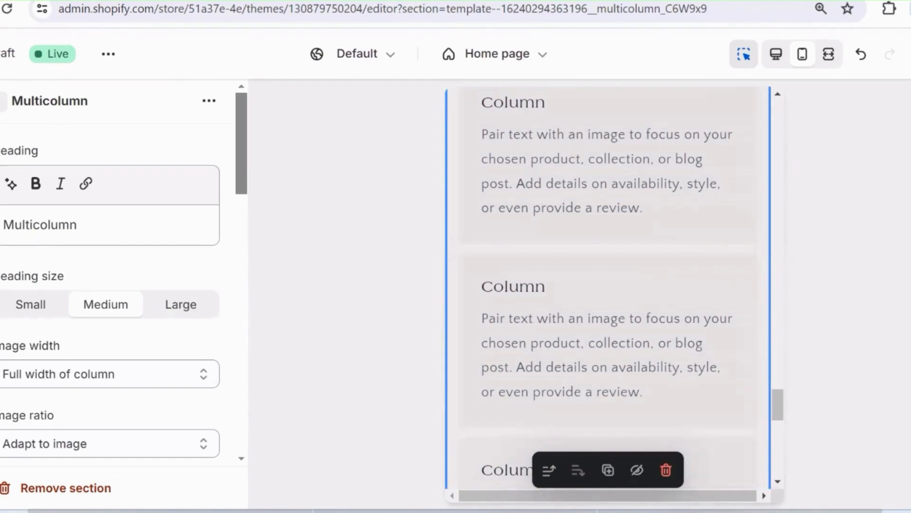
pyautogui.click(2, 101)
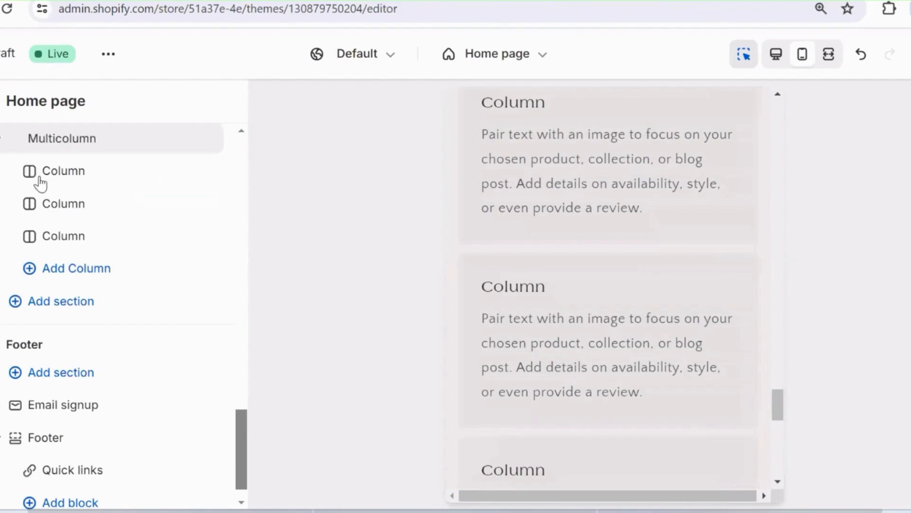
# - Browse the available section types and add a Rich text section below the Multicolumn section
pyautogui.click(88, 302)
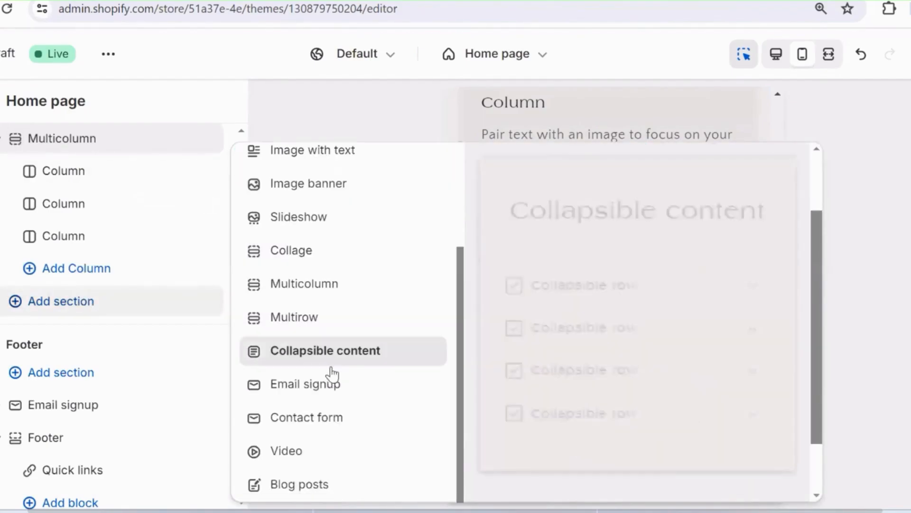
pyautogui.scroll(-2, 328, 371)
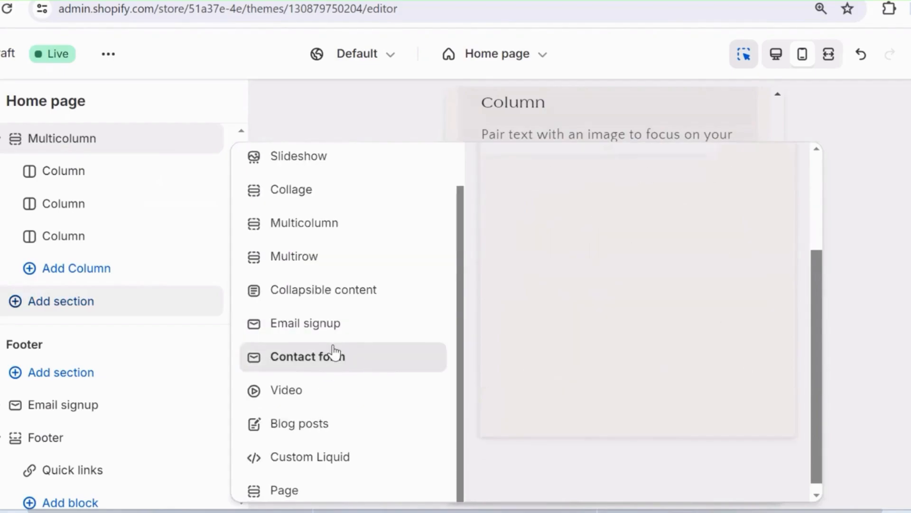
pyautogui.scroll(-1, 303, 430)
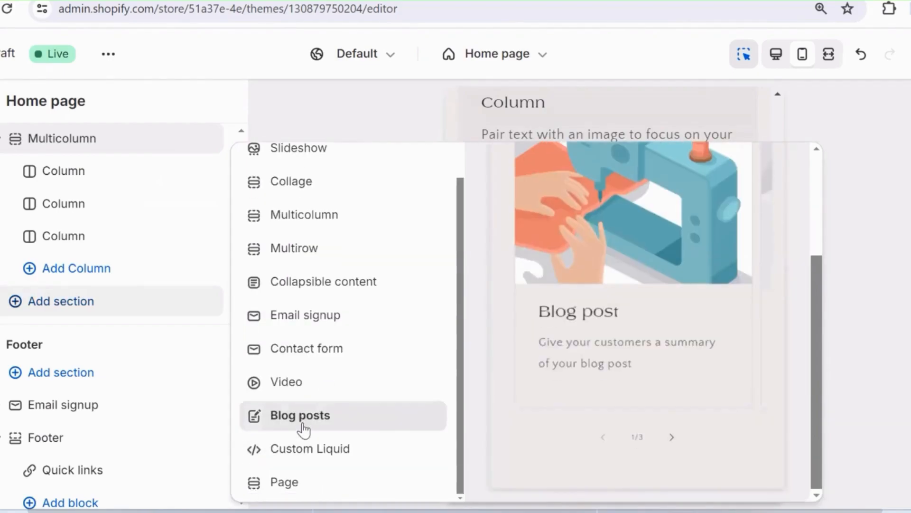
pyautogui.scroll(5, 304, 429)
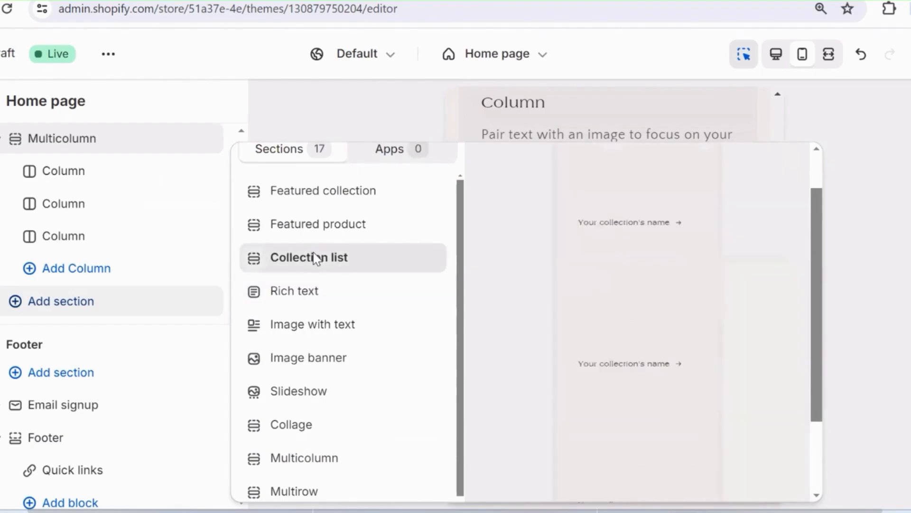
pyautogui.scroll(1, 314, 199)
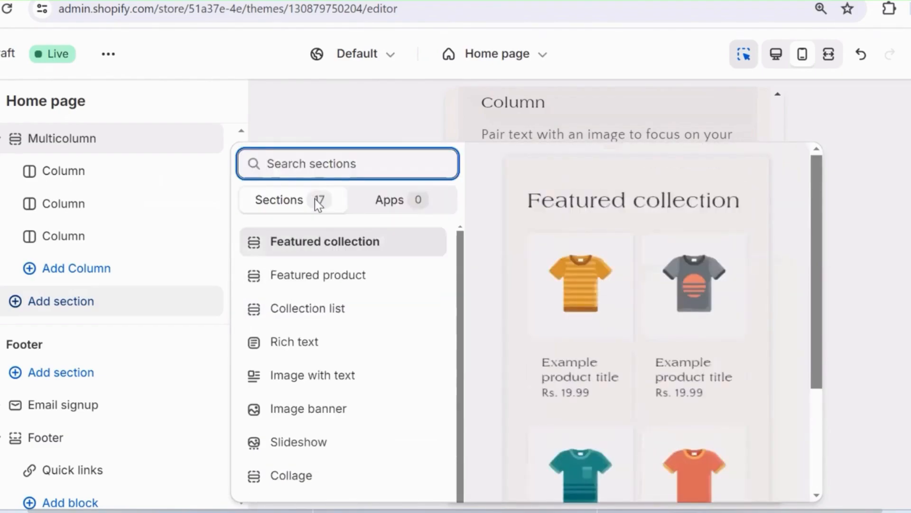
pyautogui.press('Escape')
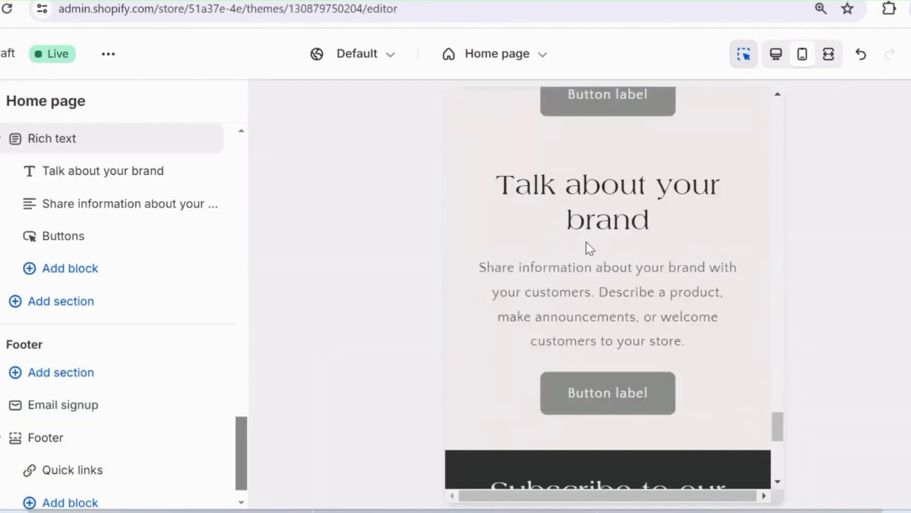
# - Change the Rich text section's heading to "xyz" and return to the home page's section list
pyautogui.click(612, 216)
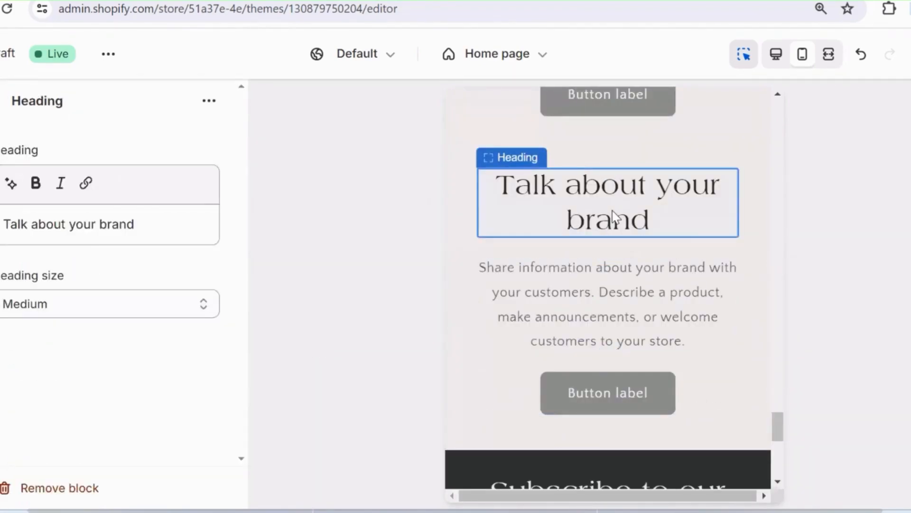
pyautogui.moveTo(188, 221); pyautogui.dragTo(25, 242)
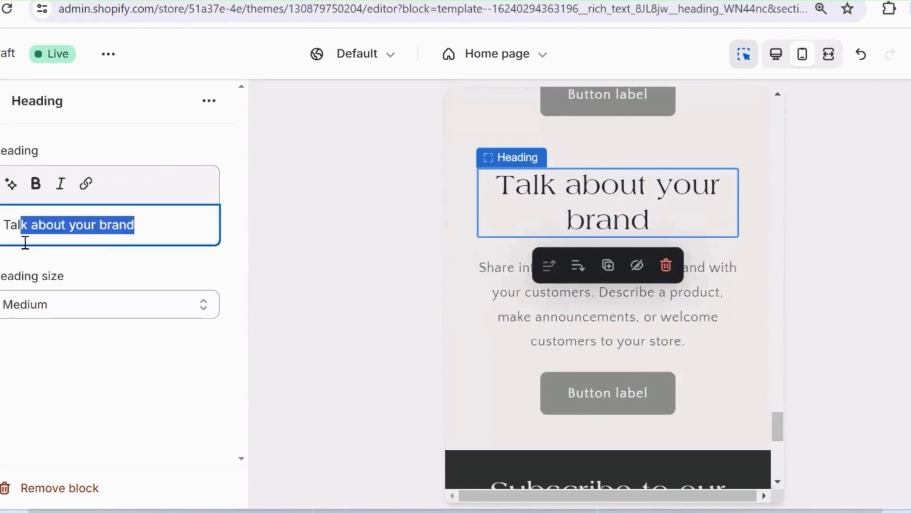
pyautogui.press('BackSpace')
pyautogui.press('BackSpace')
pyautogui.press('BackSpace')
pyautogui.write('xyz')
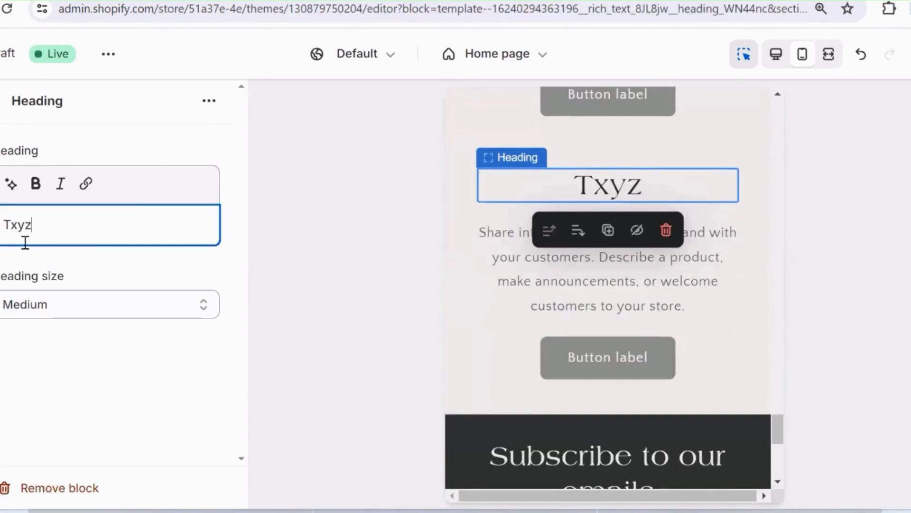
pyautogui.click(10, 222)
pyautogui.press('BackSpace')
pyautogui.click(3, 101)
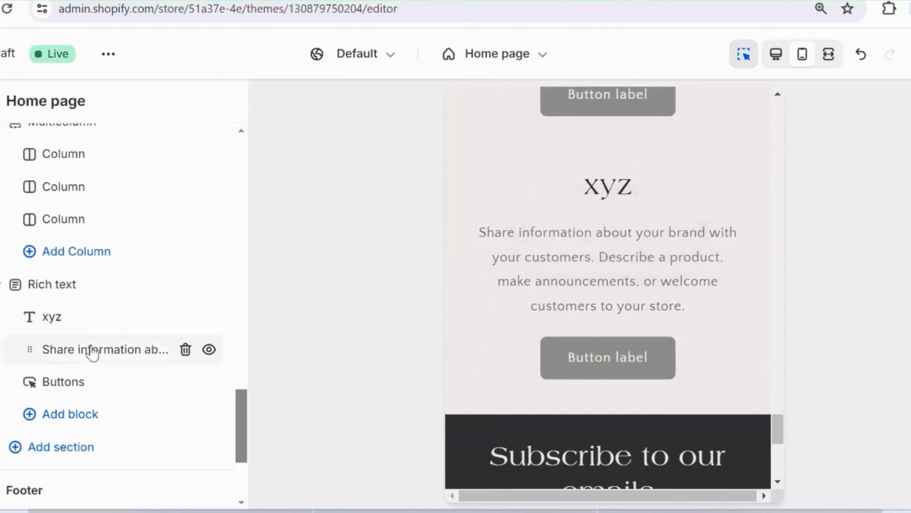
# - Clear the placeholder description in the Rich text section's text block
pyautogui.click(93, 353)
pyautogui.moveTo(155, 300); pyautogui.dragTo(7, 227)
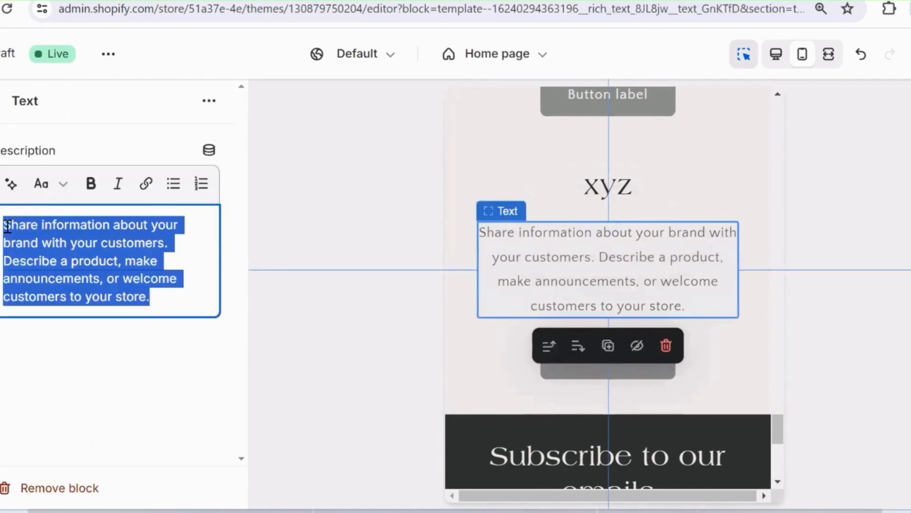
pyautogui.press('BackSpace')
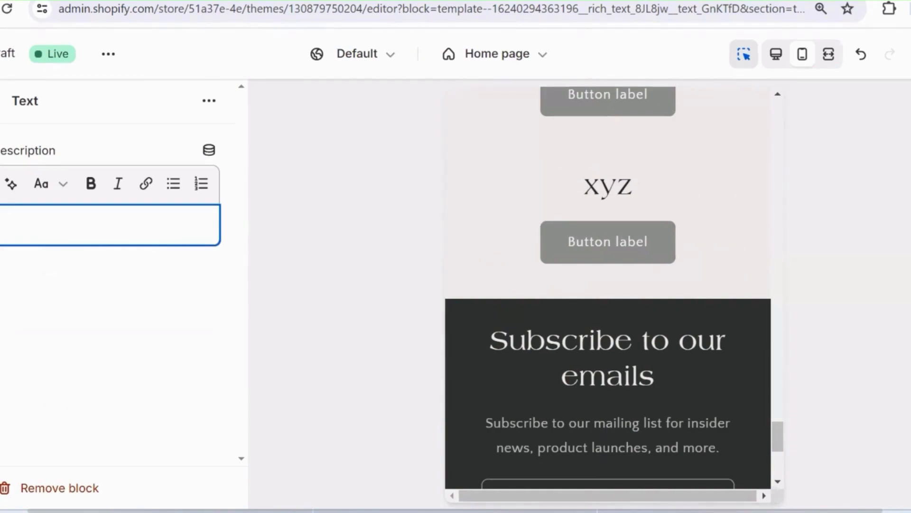
# - Search Google for chatgpt in a new browser tab and open the ChatGPT site
pyautogui.hotkey('ctrl', 't')
pyautogui.click(319, 312)
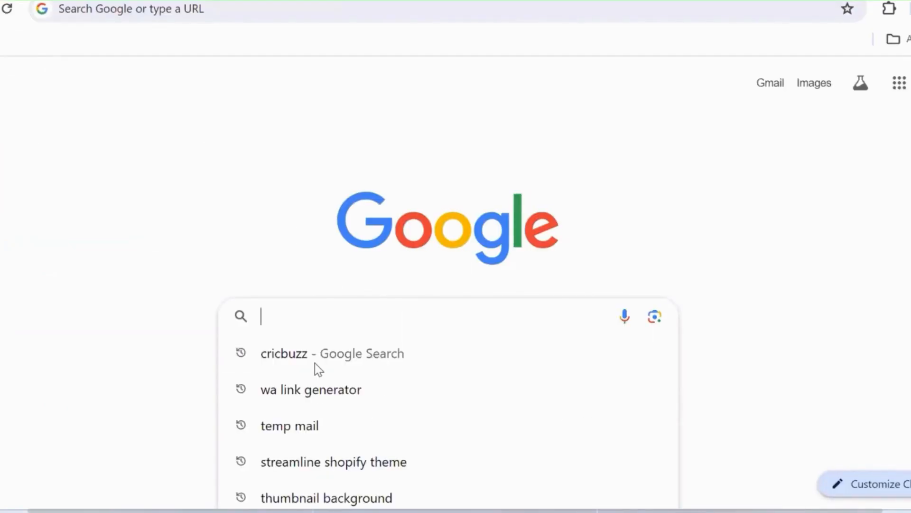
pyautogui.write('chatgpt')
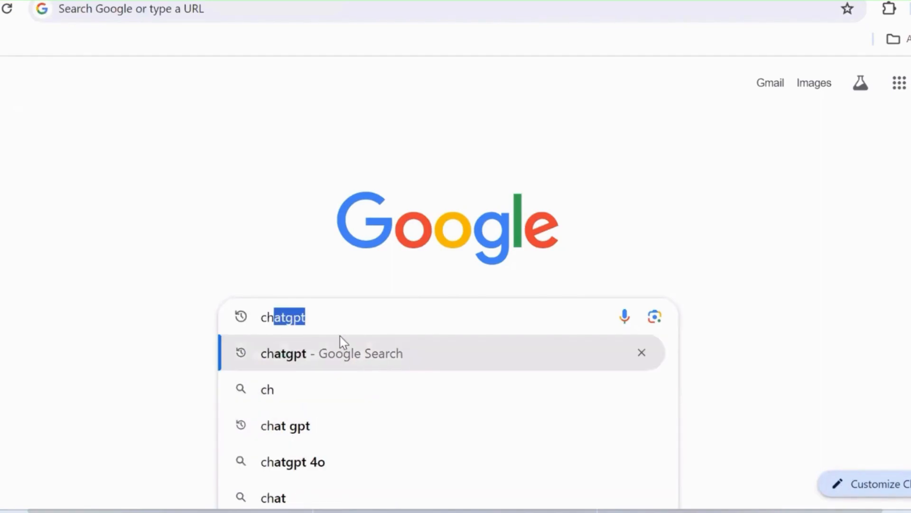
pyautogui.click(349, 361)
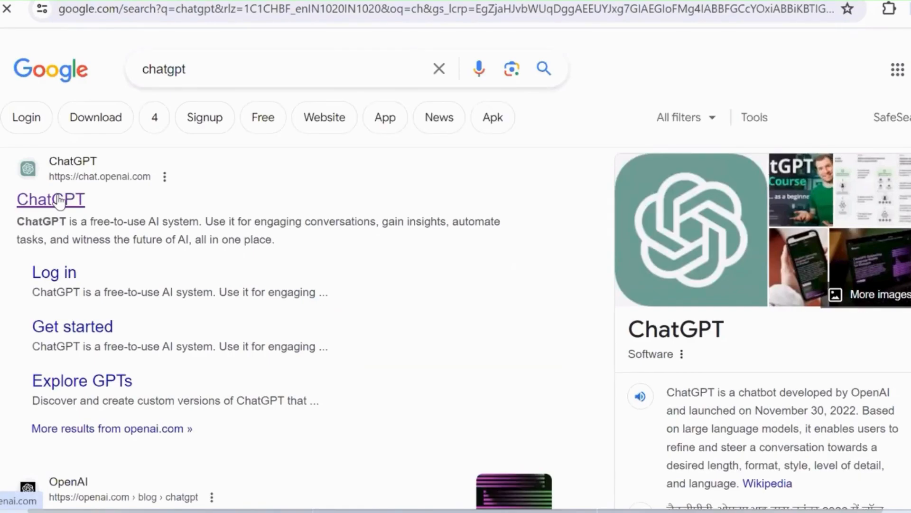
pyautogui.click(59, 200)
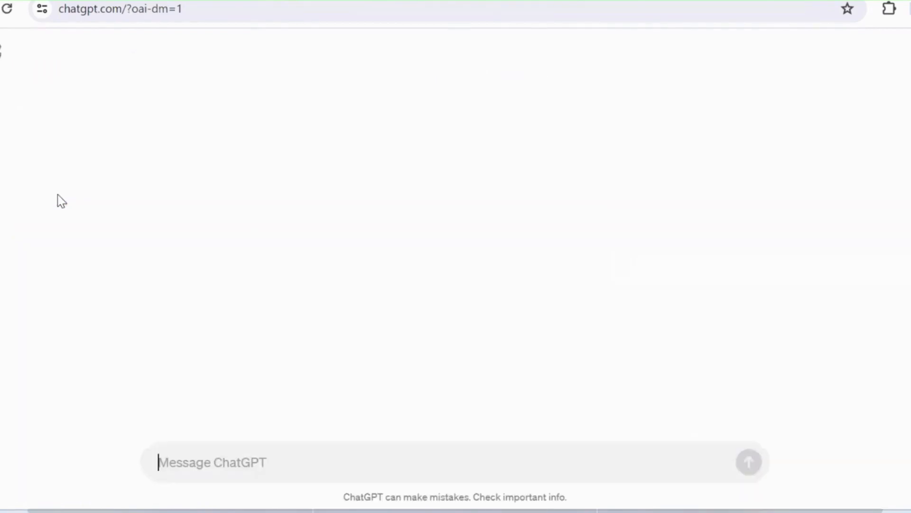
# - Send ChatGPT the prompt "some text of my online store"
pyautogui.click(235, 467)
pyautogui.write('some ')
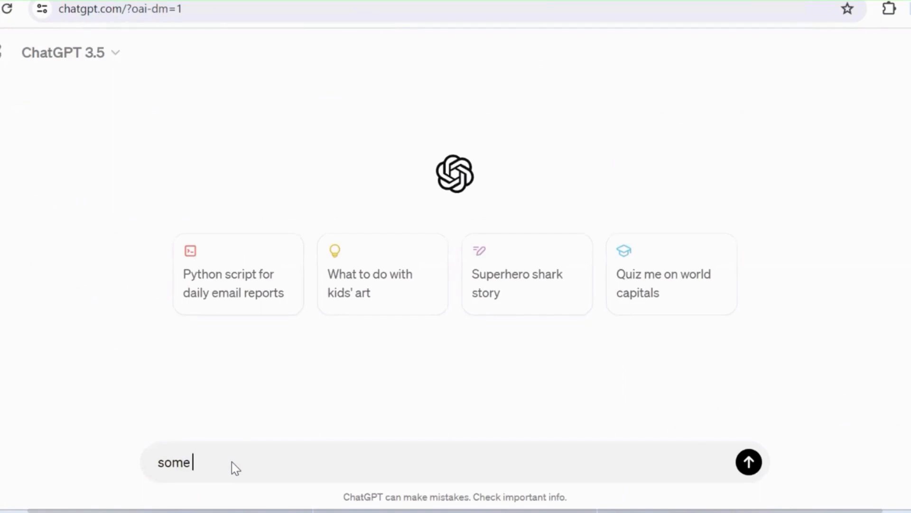
pyautogui.write('of')
pyautogui.press('BackSpace')
pyautogui.press('BackSpace')
pyautogui.write('text of my online ')
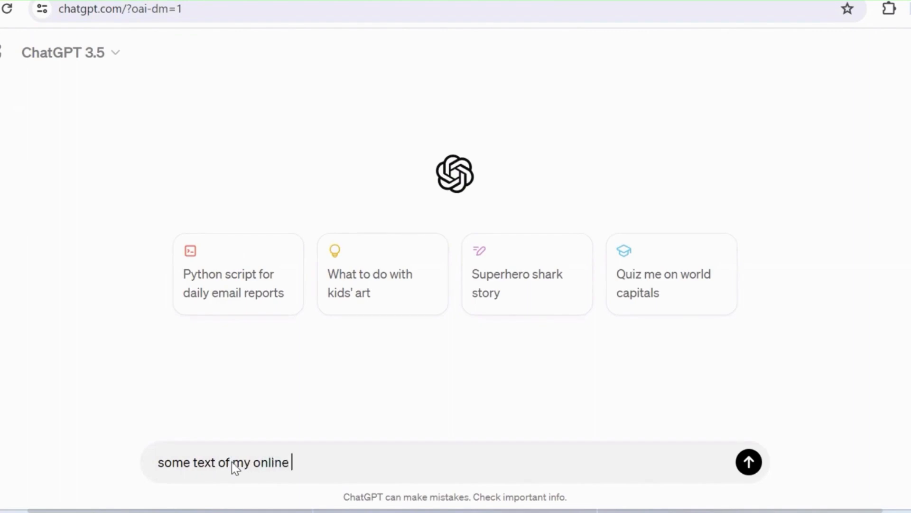
pyautogui.write('store')
pyautogui.press('Return')
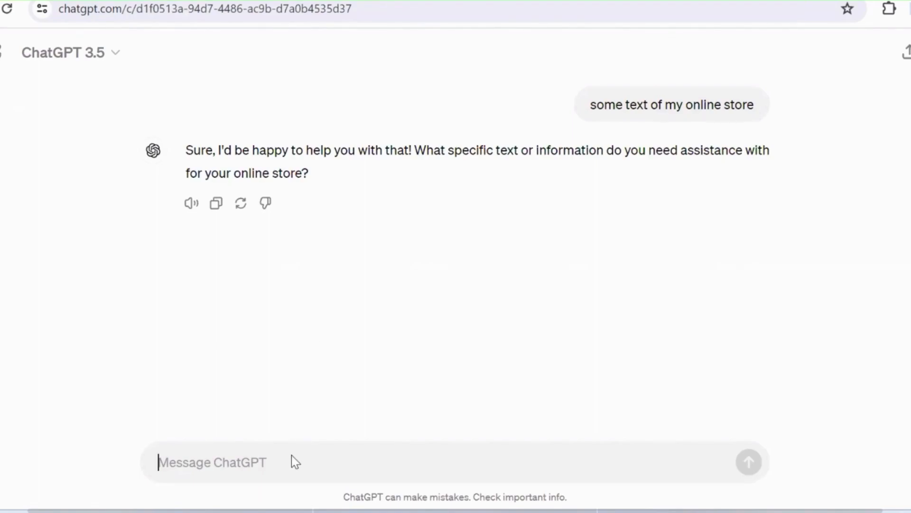
# - Send ChatGPT the more specific prompt "some text of my online ecommerce store"
pyautogui.write('some')
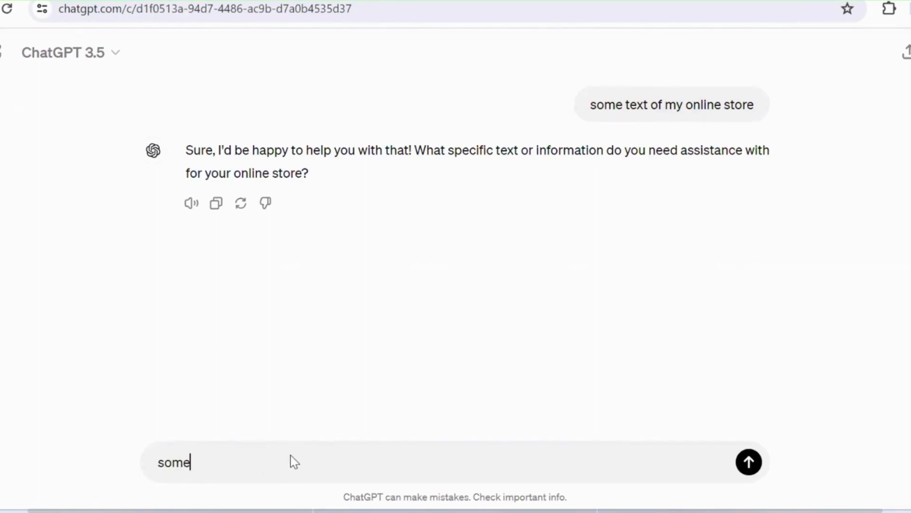
pyautogui.write(' text of my online')
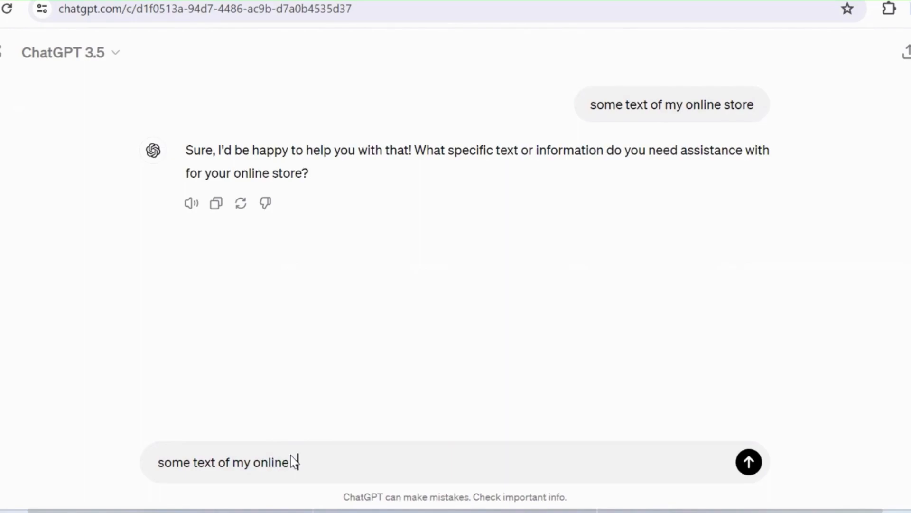
pyautogui.write(' commetce')
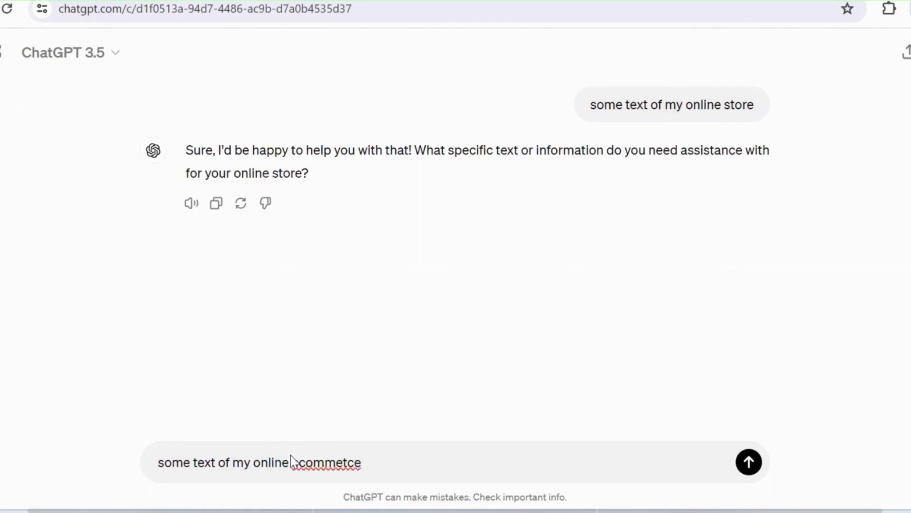
pyautogui.press('BackSpace')
pyautogui.press('BackSpace')
pyautogui.press('BackSpace')
pyautogui.write('rce store')
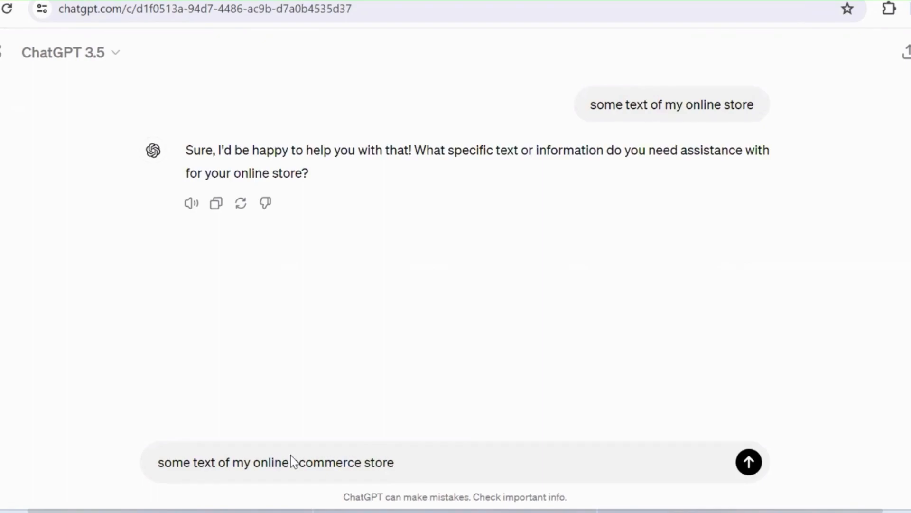
pyautogui.press('Return')
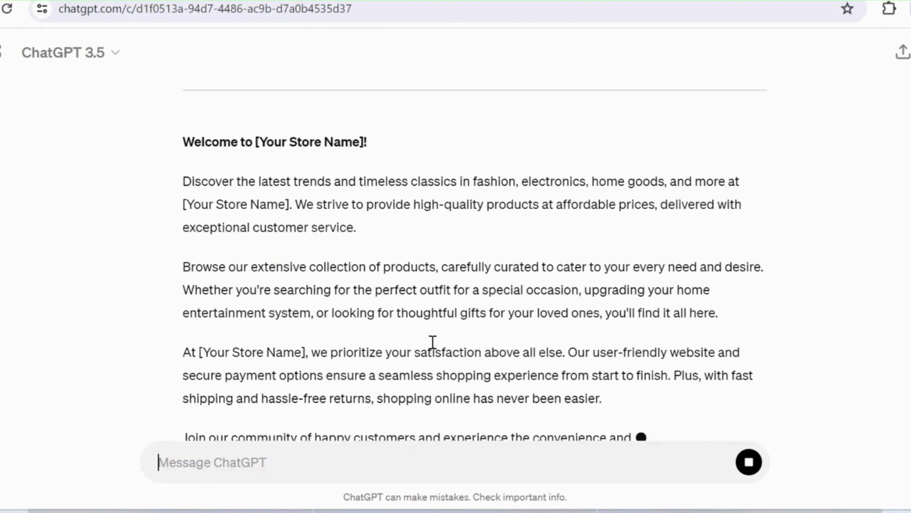
# - Copy ChatGPT's paragraph starting "Discover the latest trends" and paste it as the text block's description in the Shopify theme editor
pyautogui.scroll(2, 433, 341)
pyautogui.moveTo(361, 310); pyautogui.dragTo(174, 273)
pyautogui.hotkey('ctrl', 'c')
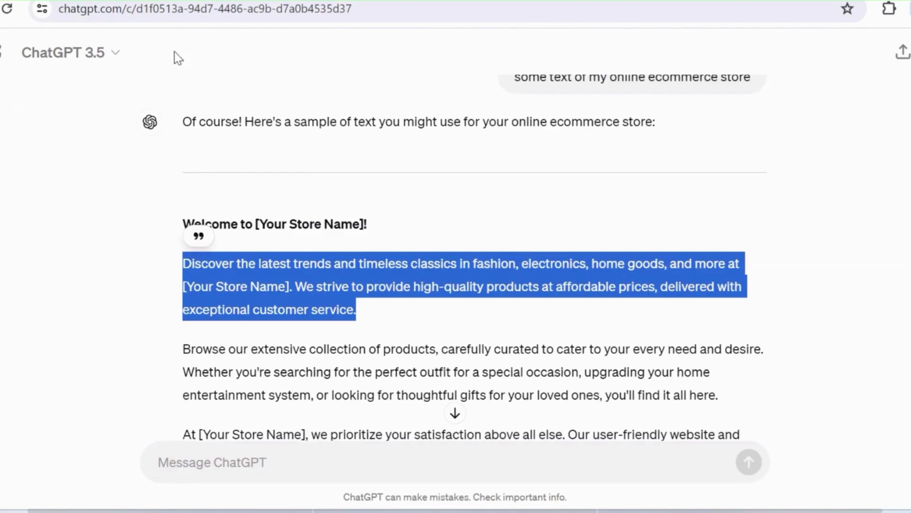
pyautogui.hotkey('ctrl', 'Tab')
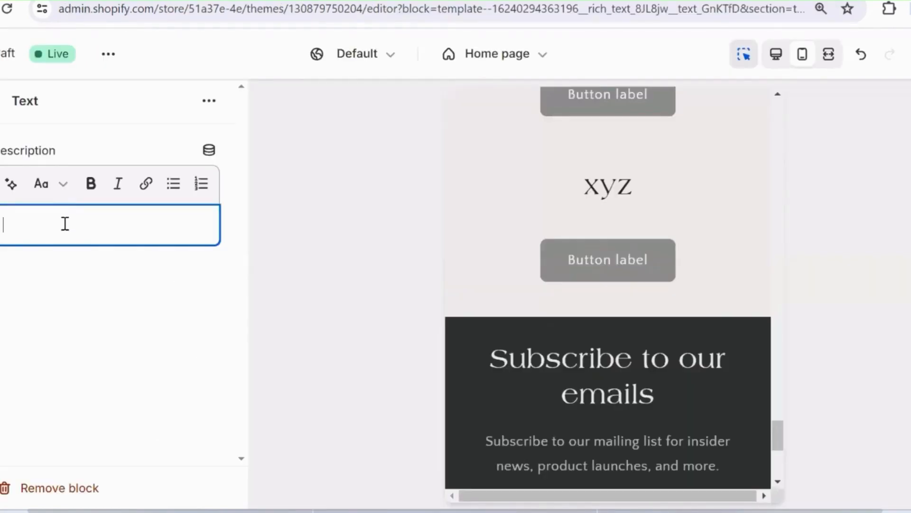
pyautogui.hotkey('ctrl', 'v')
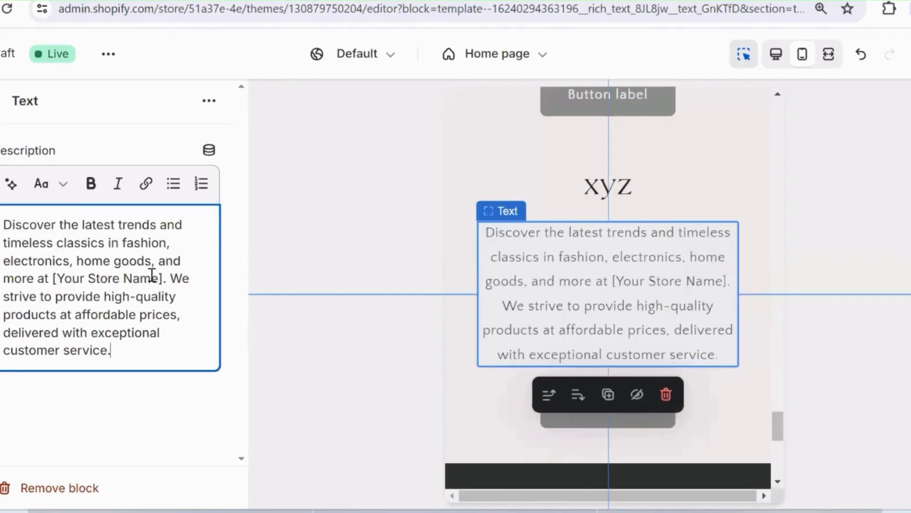
# - Save the theme with the new rich text description and return to the home page's section list
pyautogui.moveTo(157, 277); pyautogui.dragTo(60, 283)
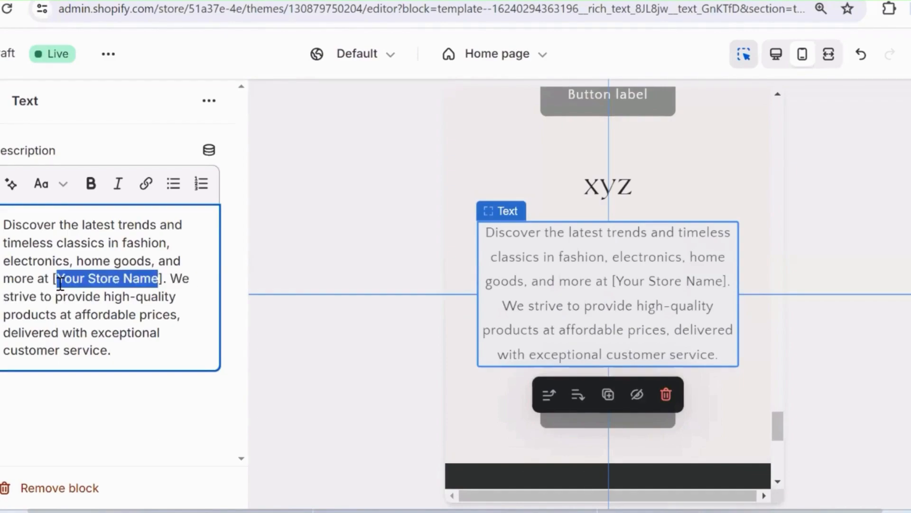
pyautogui.click(194, 373)
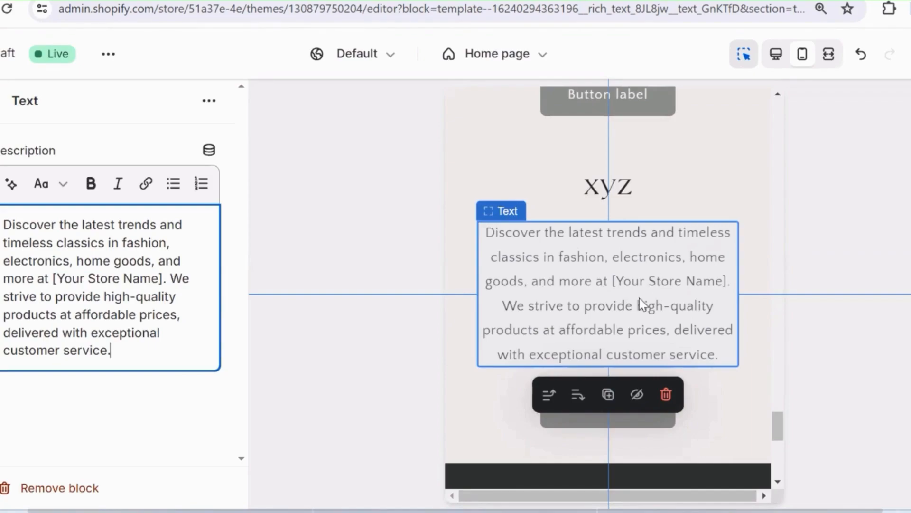
pyautogui.click(910, 53)
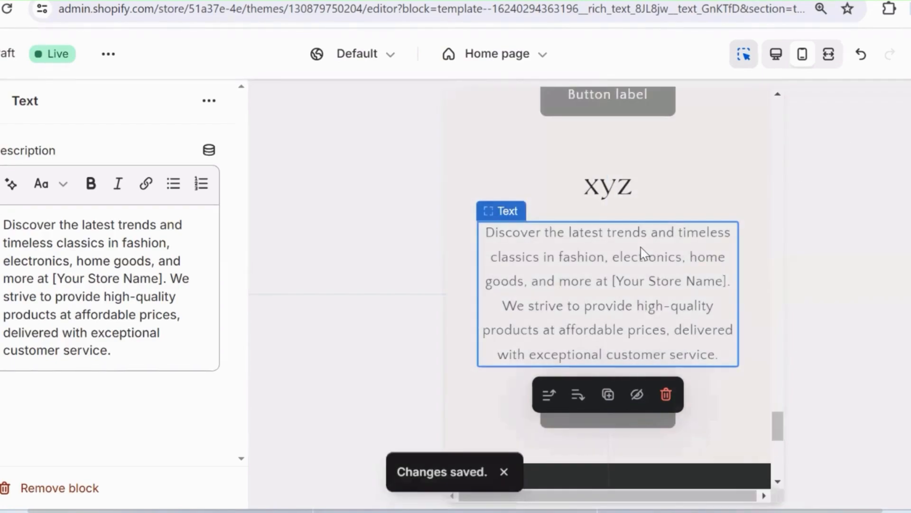
pyautogui.click(1, 102)
# - Review the home page's mobile preview, checking the collection list, the men product grid, the images and the summer sale section
pyautogui.scroll(15, 520, 215)
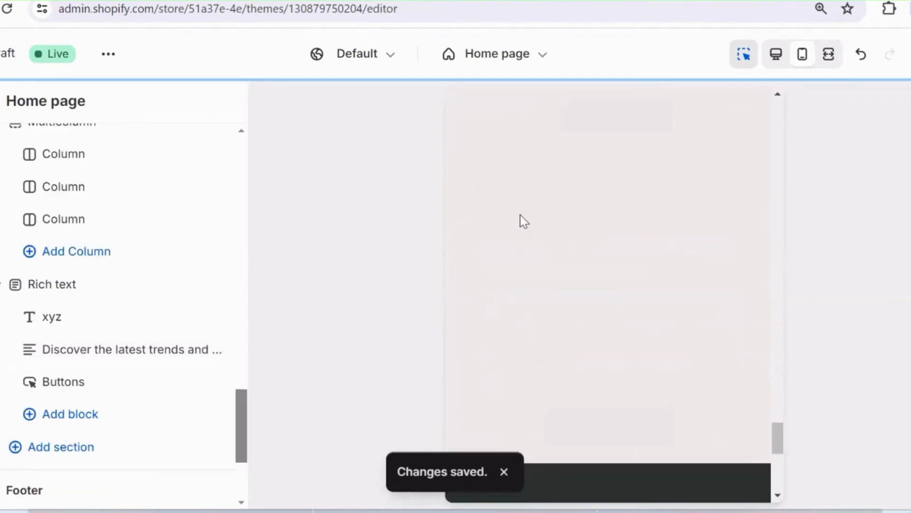
pyautogui.scroll(8, 521, 222)
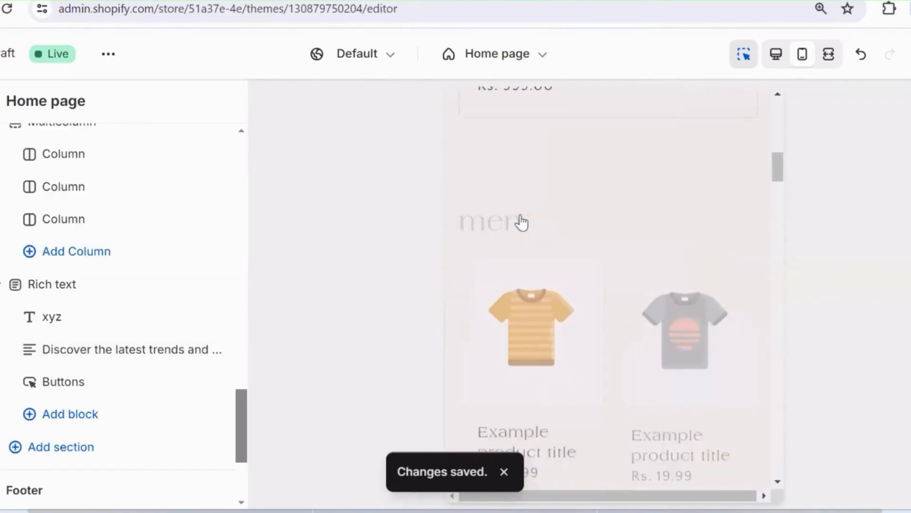
pyautogui.scroll(-3, 522, 222)
pyautogui.scroll(-4, 521, 222)
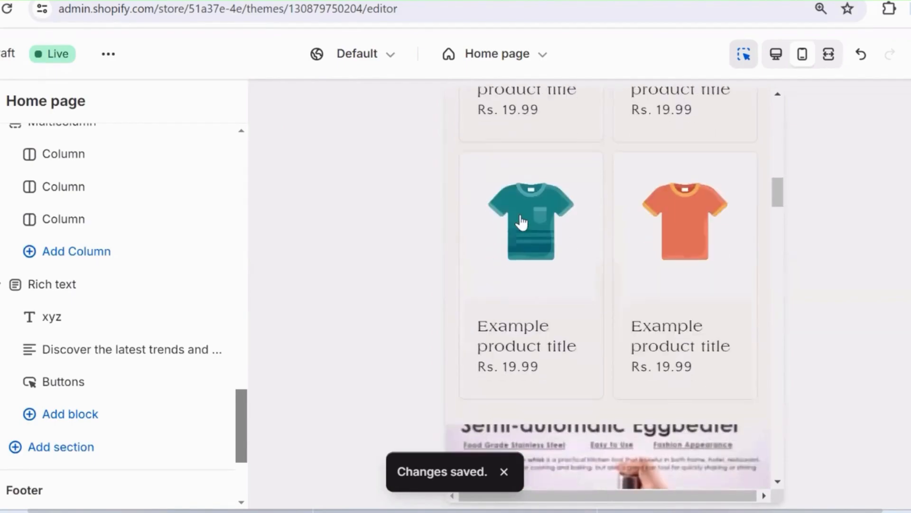
pyautogui.scroll(1, 521, 222)
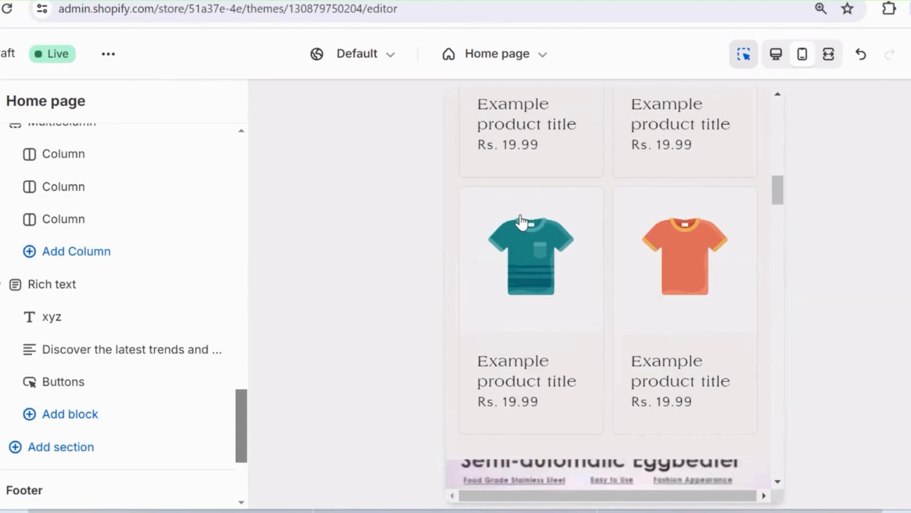
pyautogui.scroll(10, 521, 222)
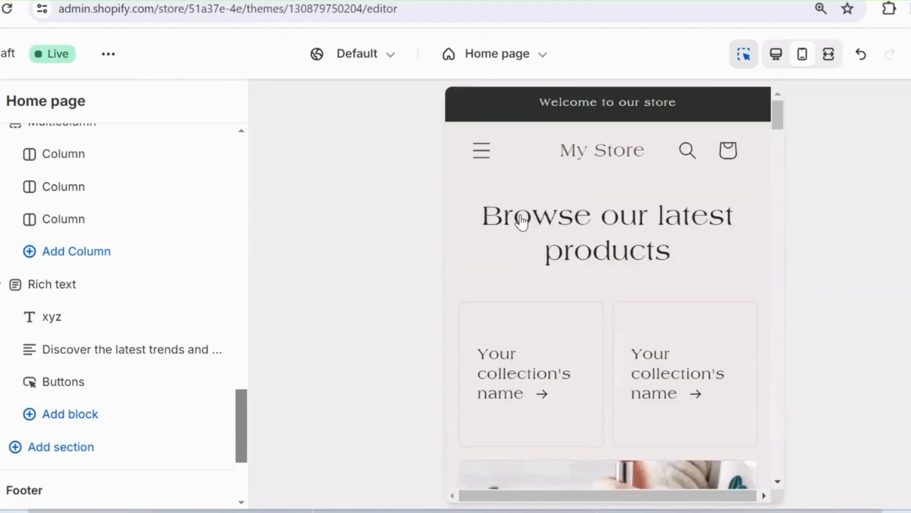
pyautogui.scroll(-15, 521, 222)
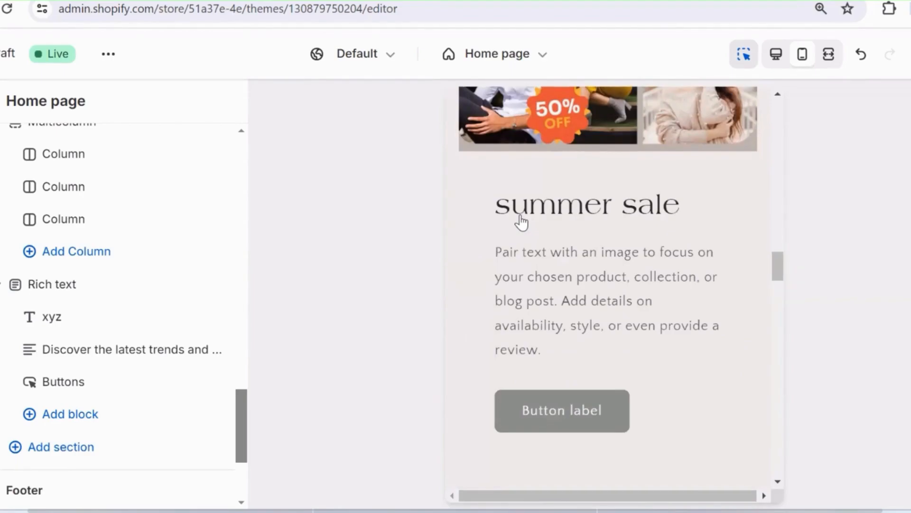
pyautogui.scroll(8, 521, 222)
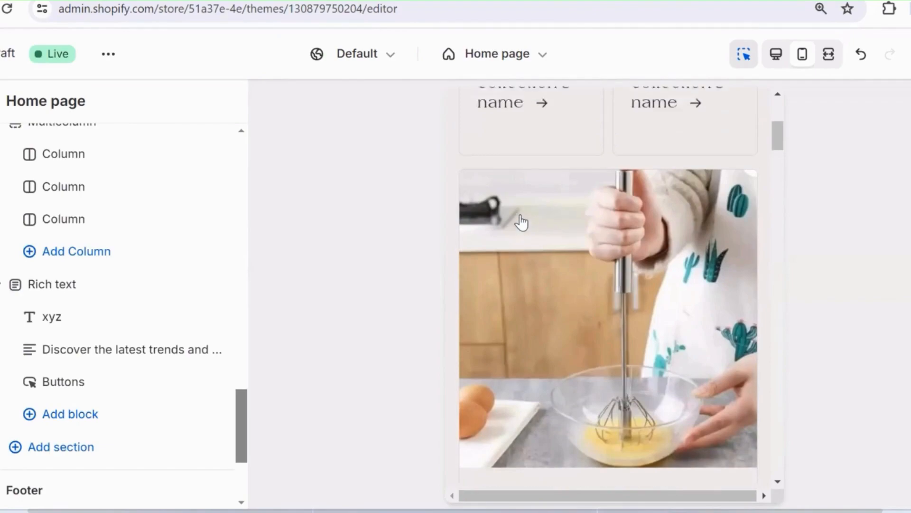